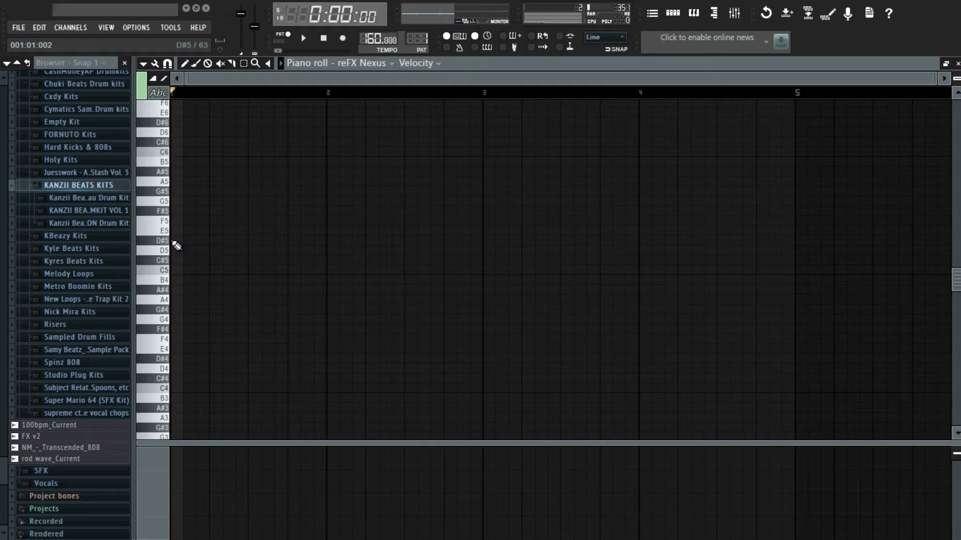
Draw a two-bar D#5-A#5-D#6-F6 chord at bar 1 and audition it
{"action": "left_click", "coordinate": [174, 242]}
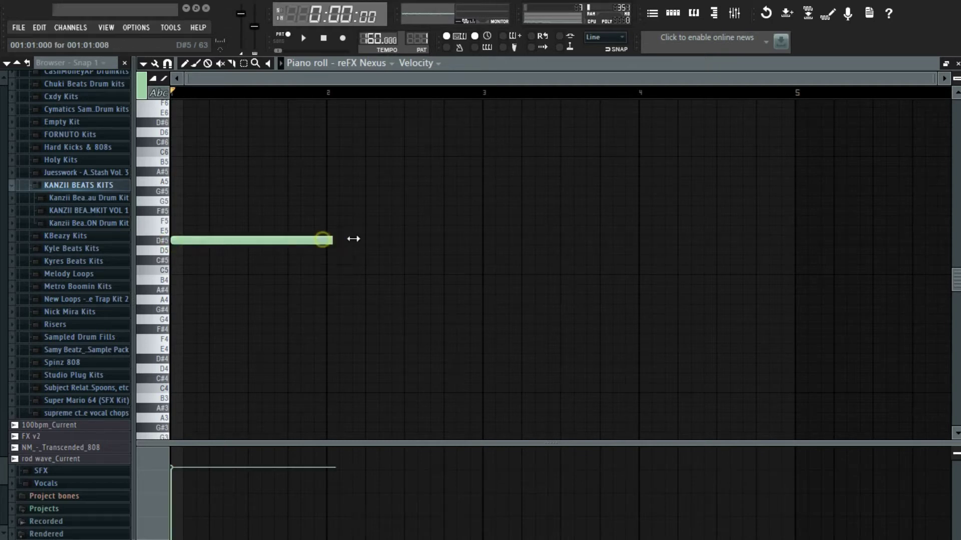
{"action": "left_click_drag", "start_coordinate": [353, 240], "coordinate": [496, 226]}
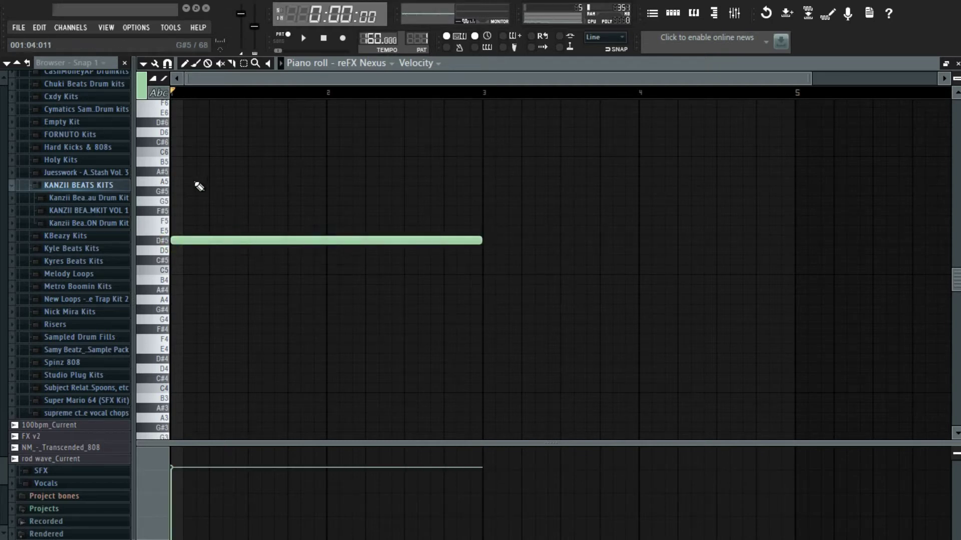
{"action": "left_click", "coordinate": [183, 173]}
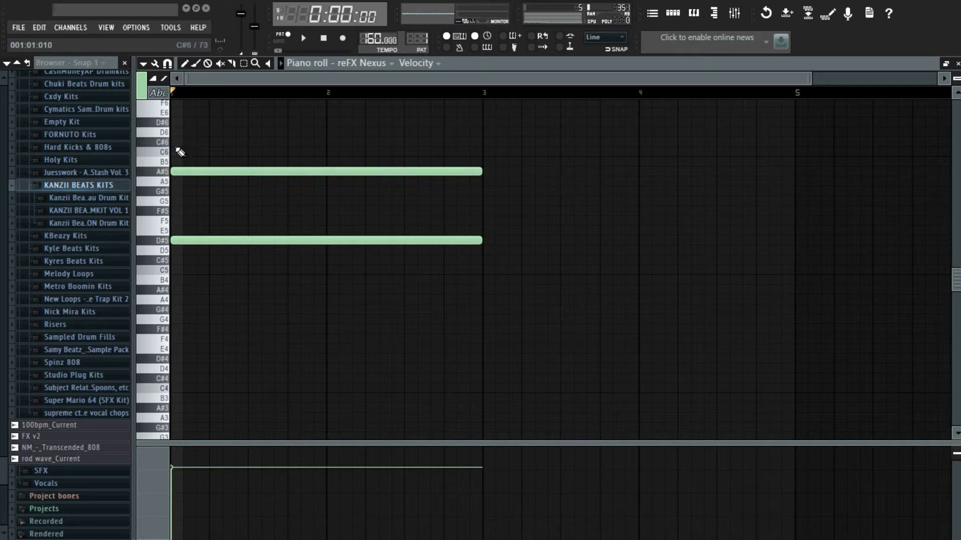
{"action": "left_click", "coordinate": [180, 143]}
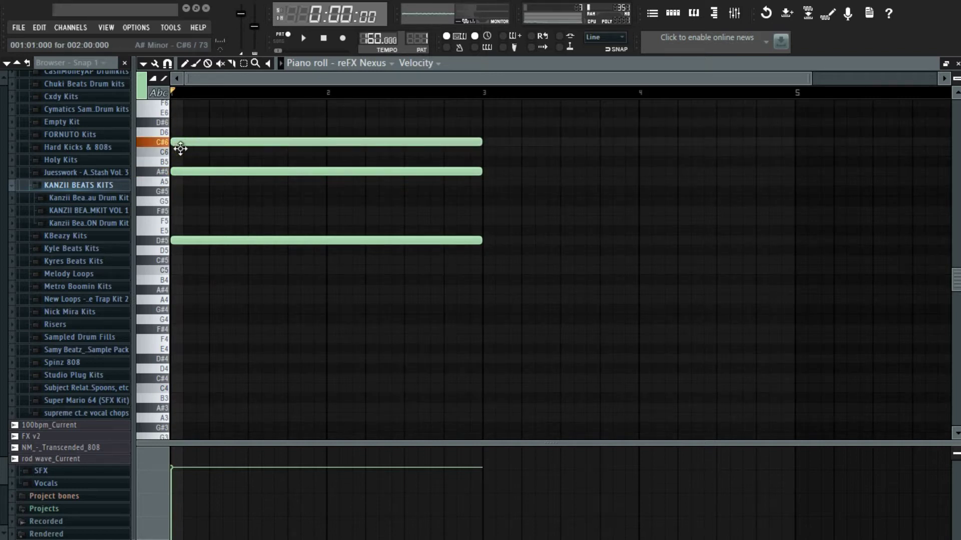
{"action": "left_click_drag", "start_coordinate": [180, 148], "coordinate": [178, 120]}
{"action": "scroll", "coordinate": [182, 124], "scroll_direction": "up", "scroll_amount": 3}
{"action": "left_click", "coordinate": [171, 163]}
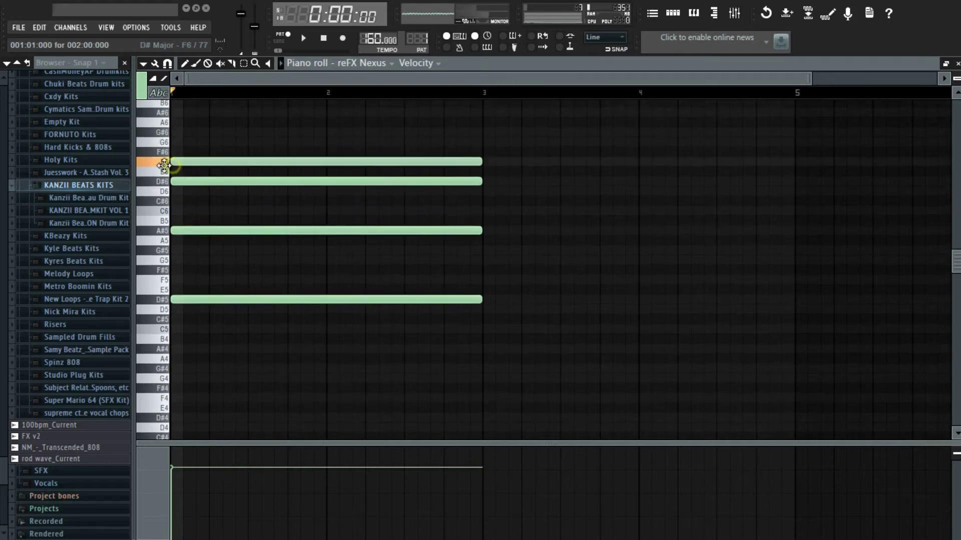
{"action": "key", "text": "space"}
{"action": "scroll", "coordinate": [256, 179], "scroll_direction": "down", "scroll_amount": 1}
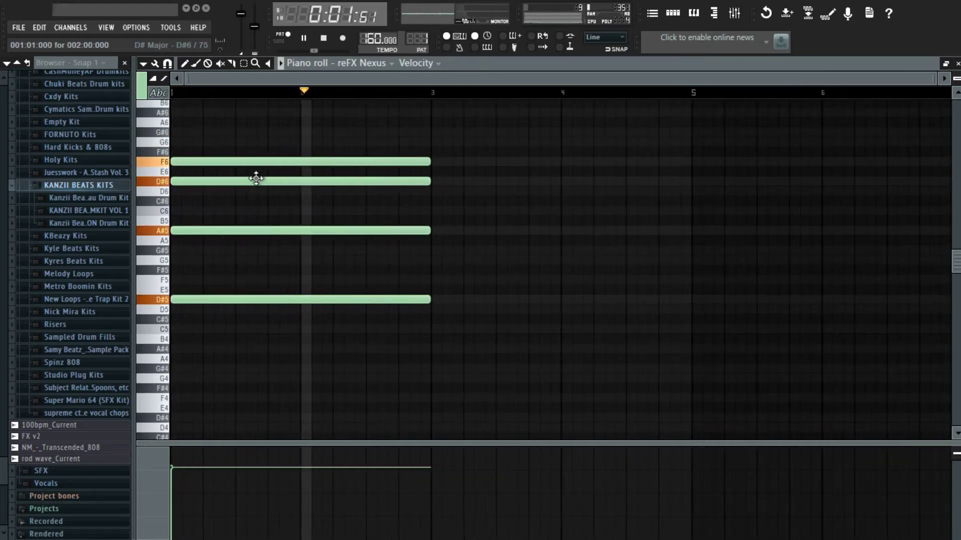
Duplicate the four-note chord into bars 3–5
{"action": "left_click_drag", "start_coordinate": [242, 146], "coordinate": [323, 376]}
{"action": "key", "text": "ctrl+b"}
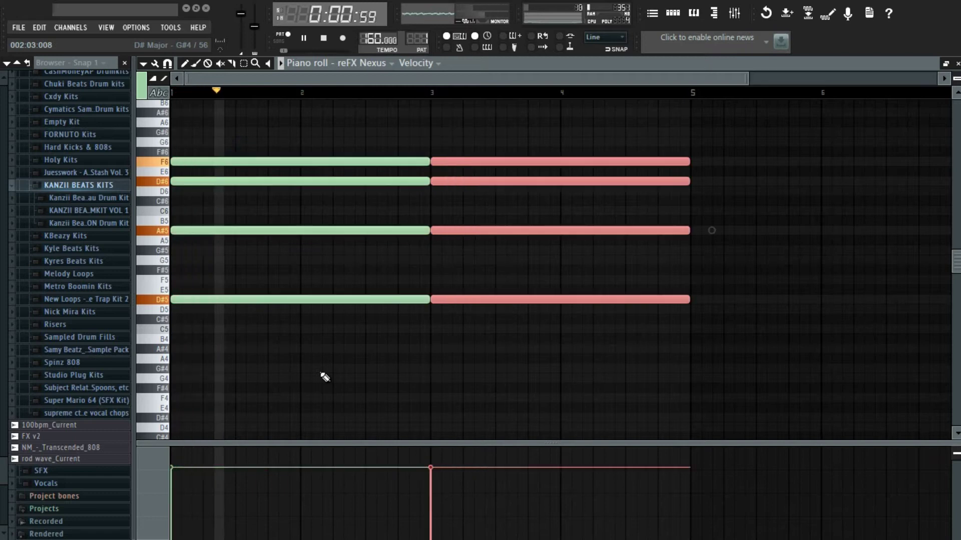
{"action": "scroll", "coordinate": [450, 401], "scroll_direction": "down", "scroll_amount": 2}
{"action": "left_click", "coordinate": [447, 397]}
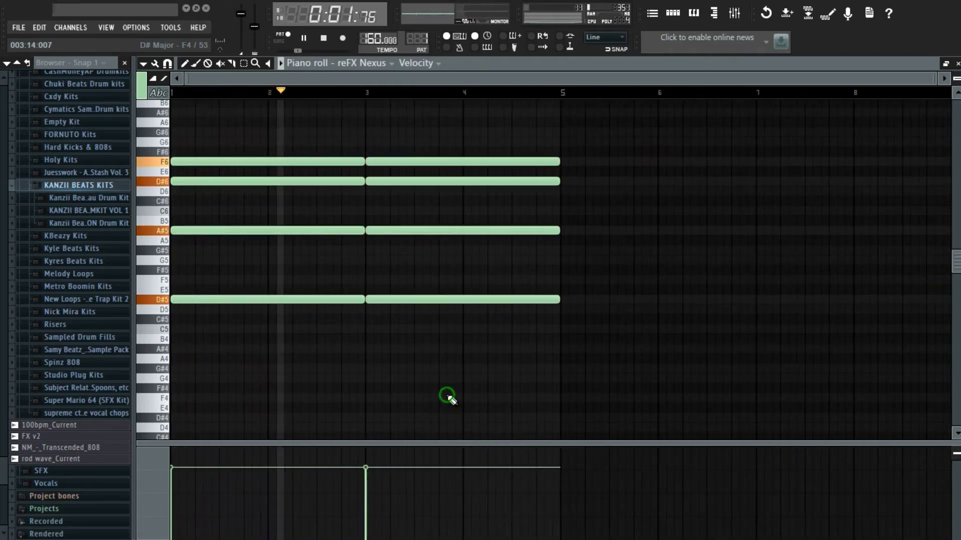
{"action": "key", "text": "space"}
Draw an A#4-F5-A#5-C6 chord at bar 5, then start D5 and A5 at bar 7
{"action": "left_click_drag", "start_coordinate": [566, 362], "coordinate": [562, 349]}
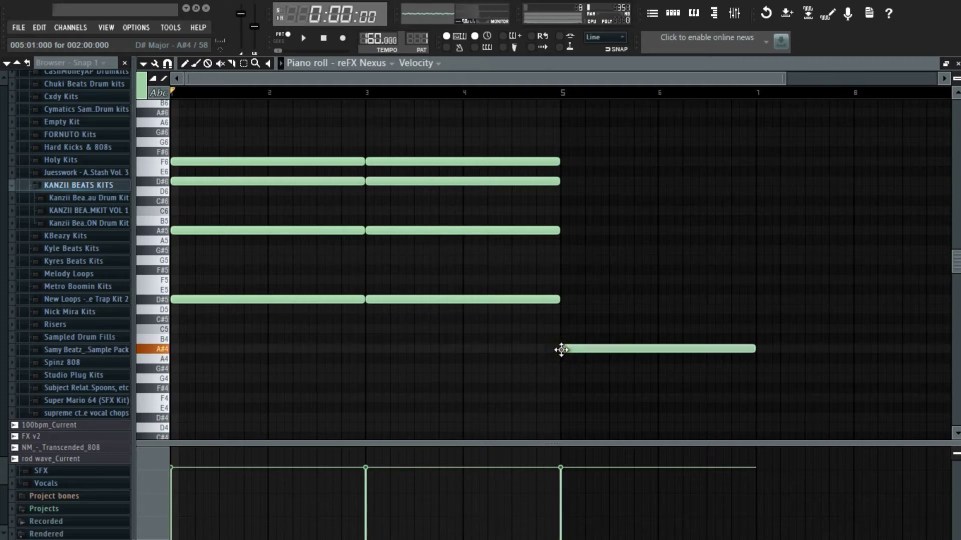
{"action": "left_click", "coordinate": [561, 282]}
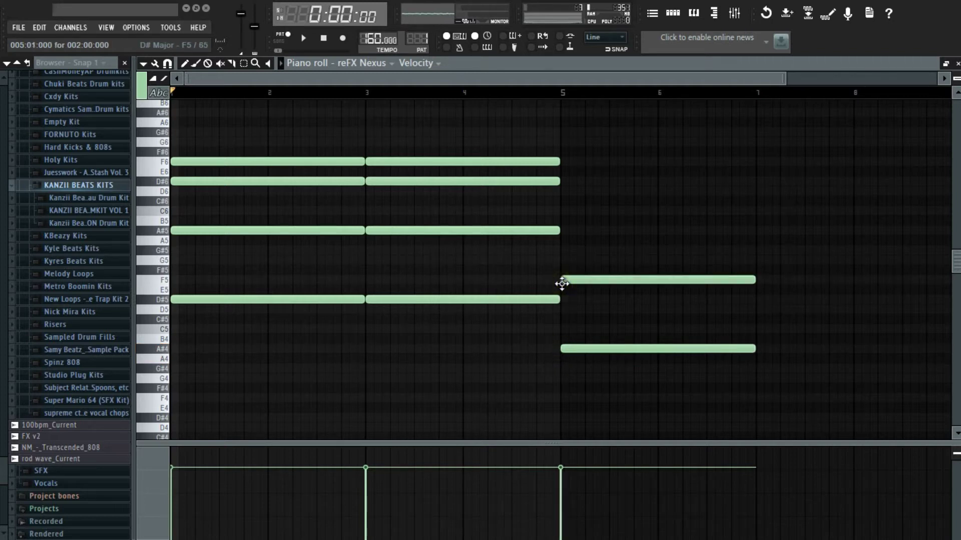
{"action": "left_click", "coordinate": [562, 231]}
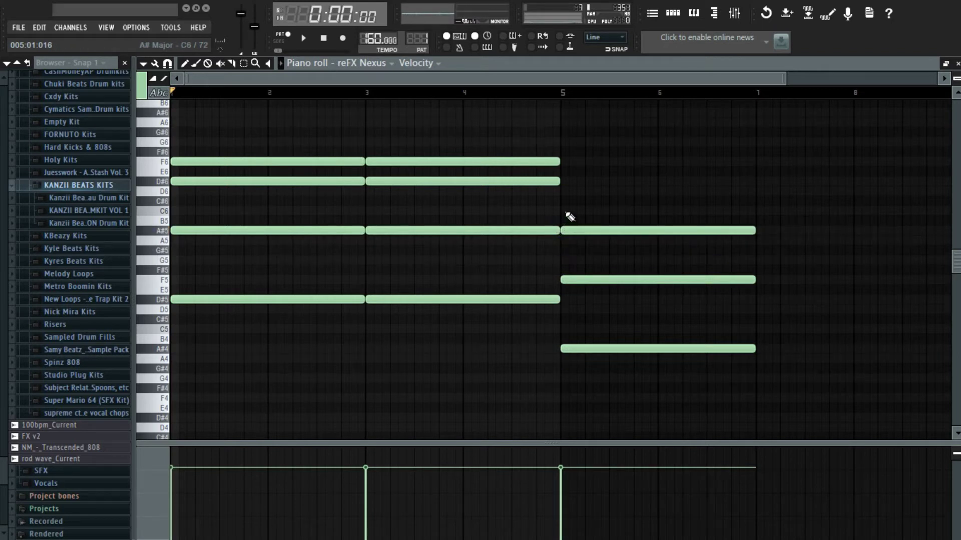
{"action": "left_click", "coordinate": [562, 211]}
{"action": "key", "text": "space"}
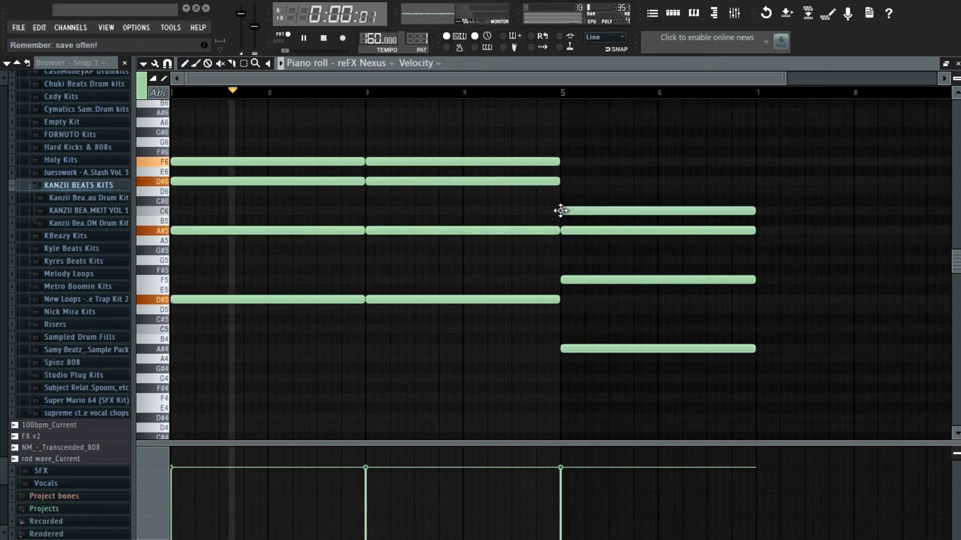
{"action": "scroll", "coordinate": [560, 210], "scroll_direction": "down", "scroll_amount": 2}
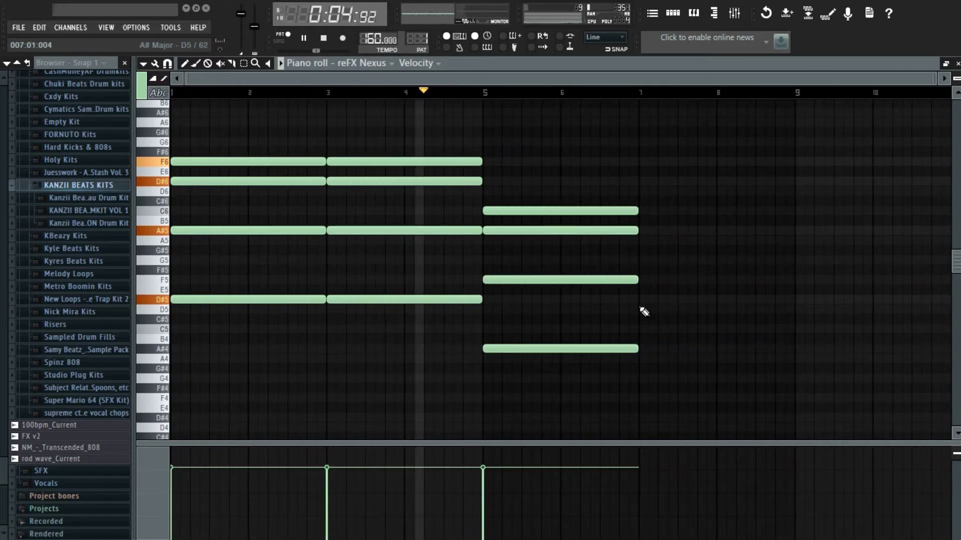
{"action": "key", "text": "space"}
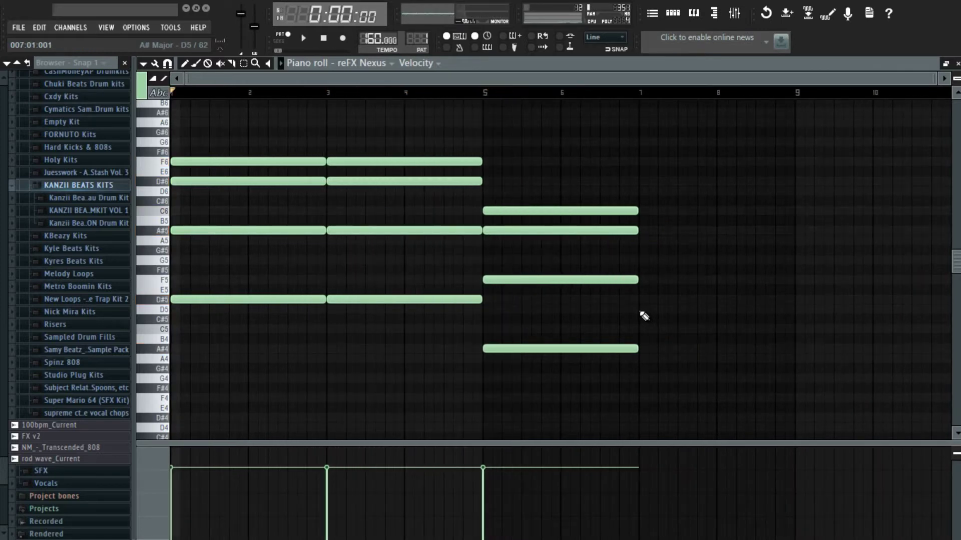
{"action": "left_click", "coordinate": [653, 310]}
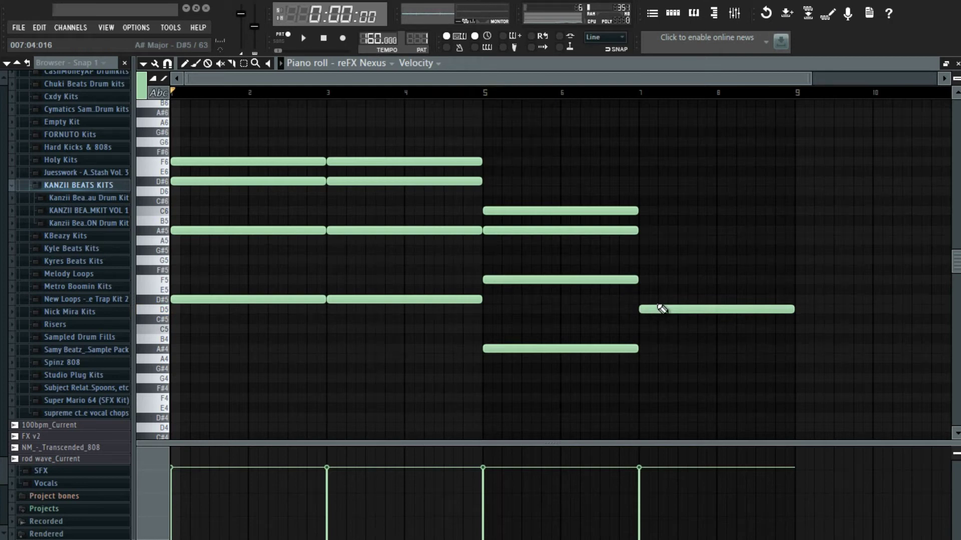
{"action": "left_click", "coordinate": [641, 241]}
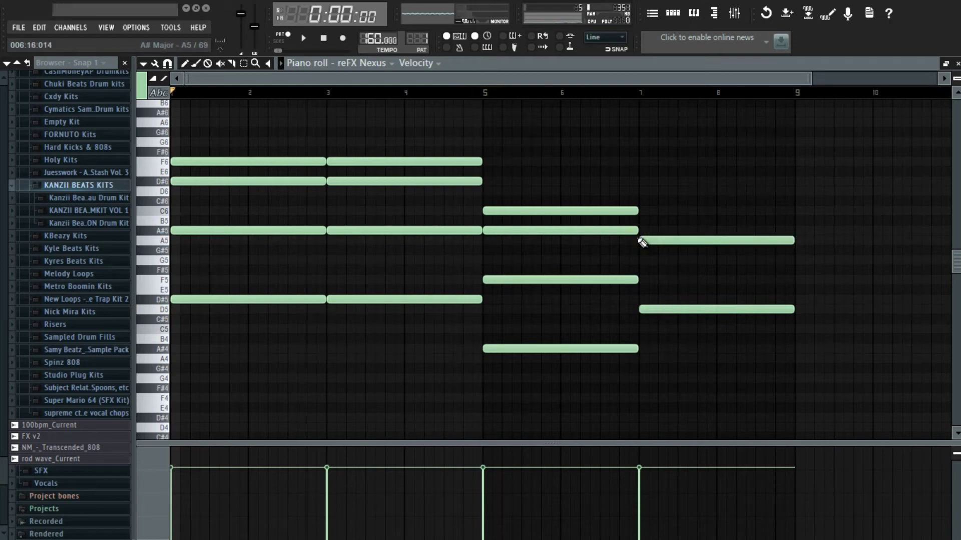
Complete the bar-7 chord with D6 and F6 and play the progression
{"action": "left_click", "coordinate": [643, 193]}
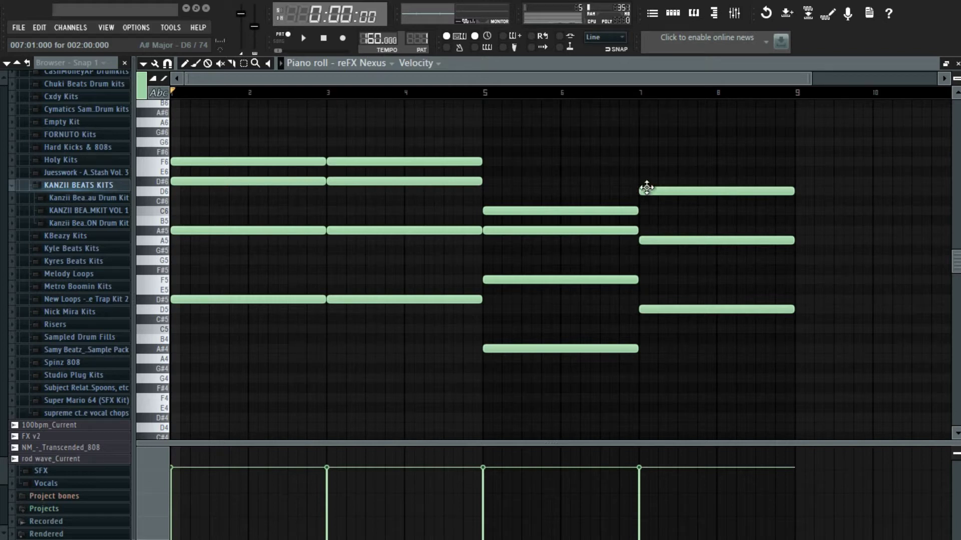
{"action": "left_click", "coordinate": [641, 164]}
{"action": "key", "text": "space"}
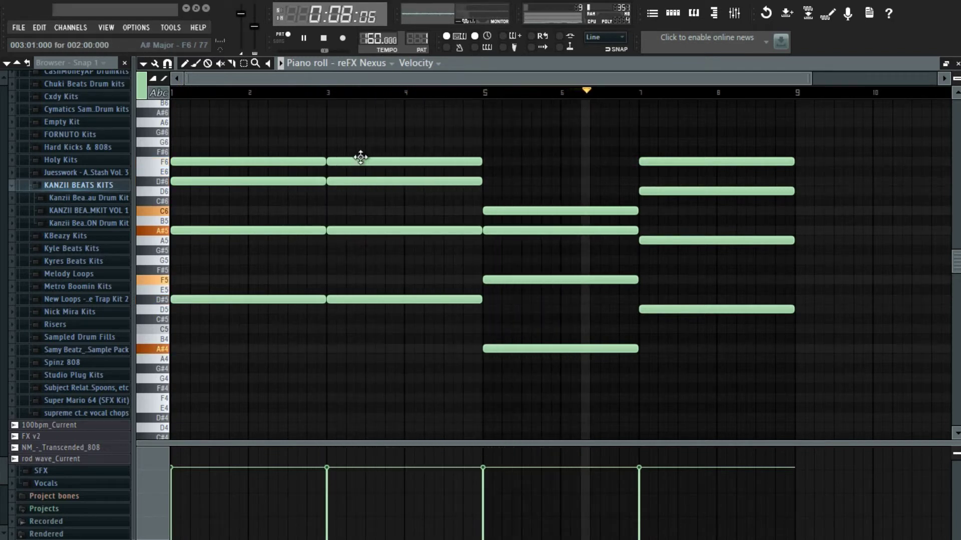
Raise the second chord's top note to G6 and add a short F6 from bar 4 to bar 5
{"action": "left_click_drag", "start_coordinate": [358, 159], "coordinate": [360, 135]}
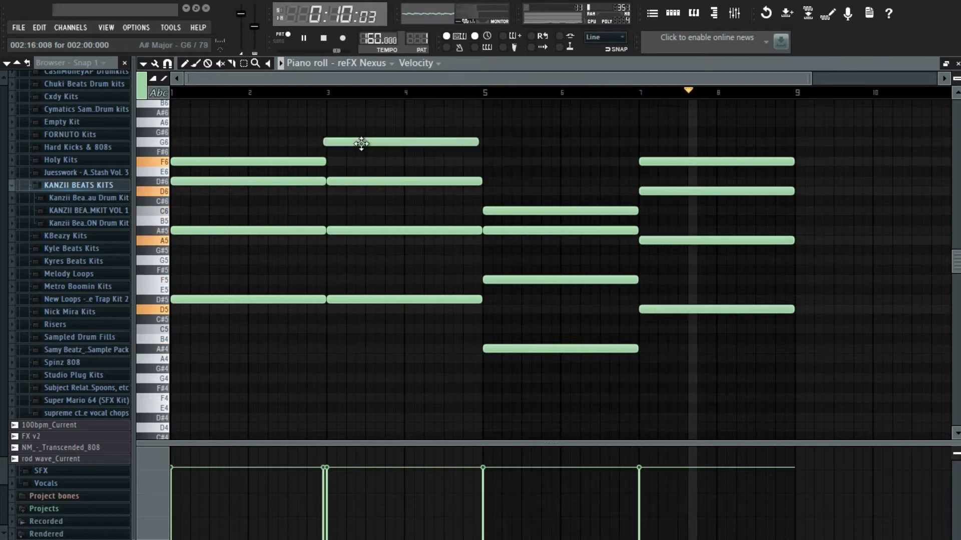
{"action": "key", "text": "space"}
{"action": "left_click", "coordinate": [407, 162]}
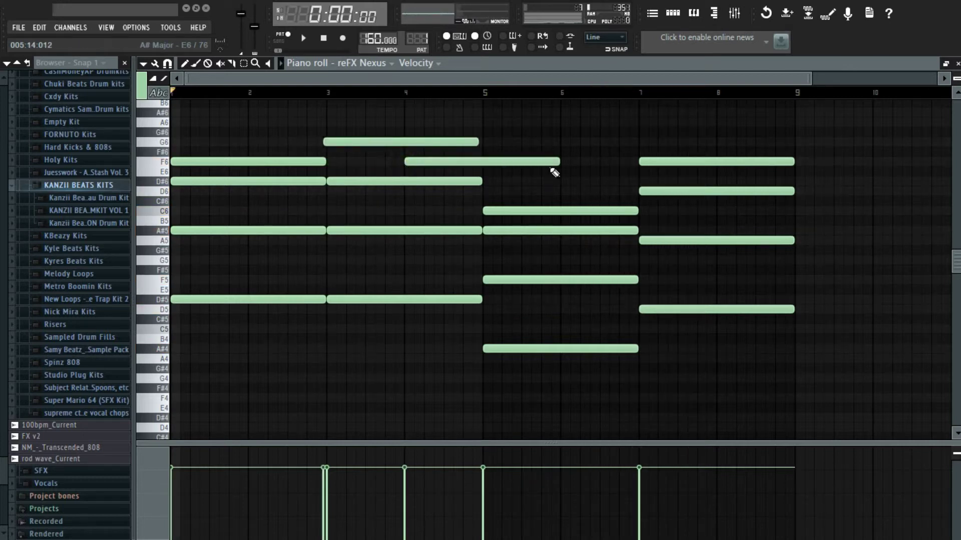
{"action": "left_click_drag", "start_coordinate": [559, 163], "coordinate": [463, 141]}
{"action": "key", "text": "space"}
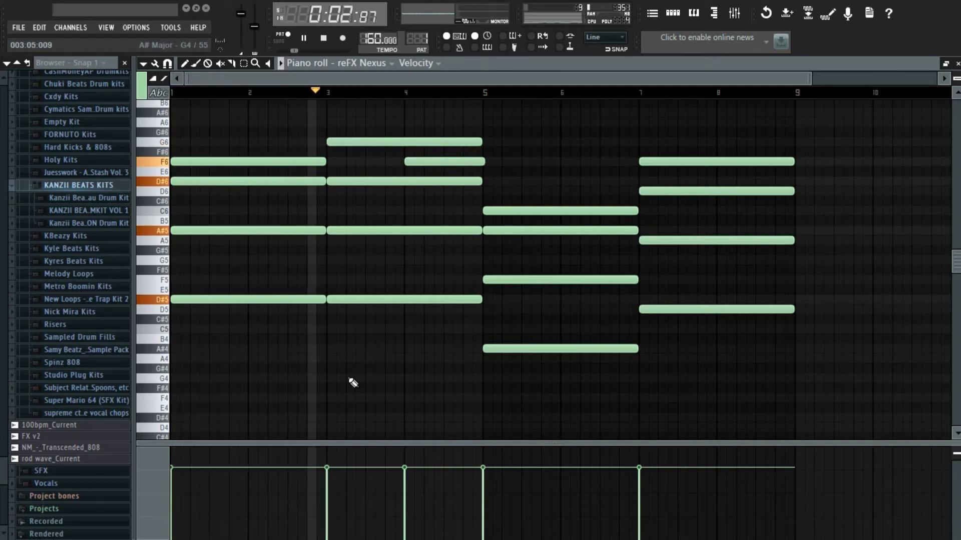
Set the piano roll grid snap to Main
{"action": "left_click", "coordinate": [167, 63]}
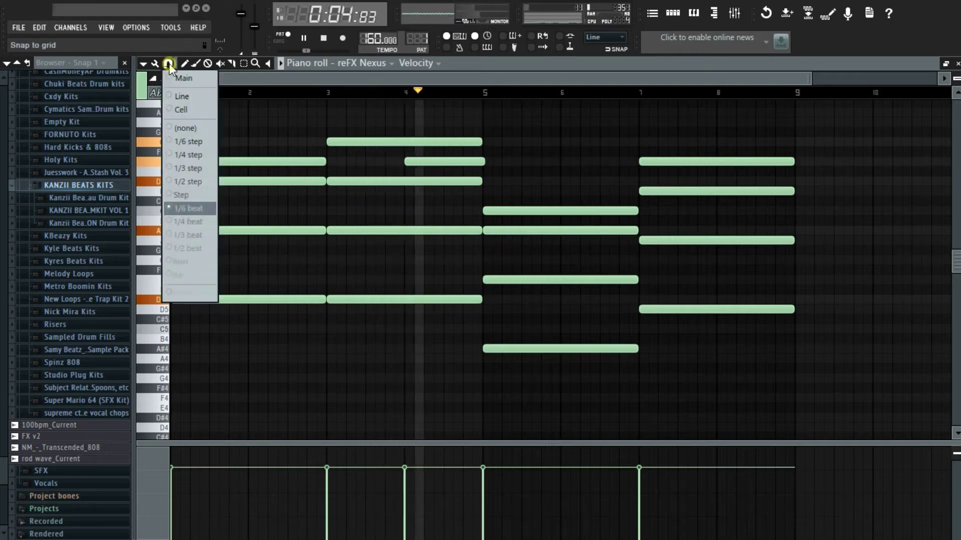
{"action": "left_click", "coordinate": [192, 77]}
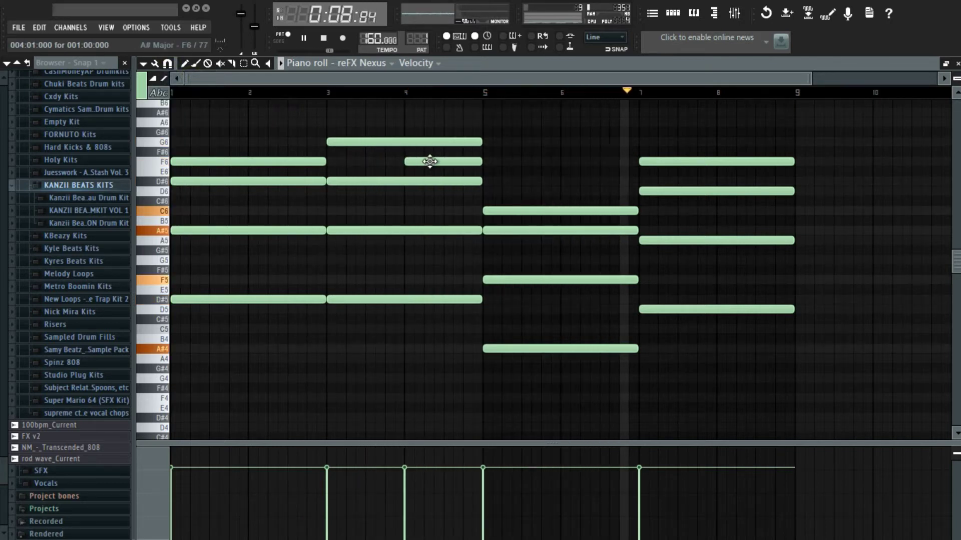
{"action": "key", "text": "space"}
Apply the Strumizer (Alt+S) to stagger the chord notes and play them back
{"action": "key", "text": "alt+s"}
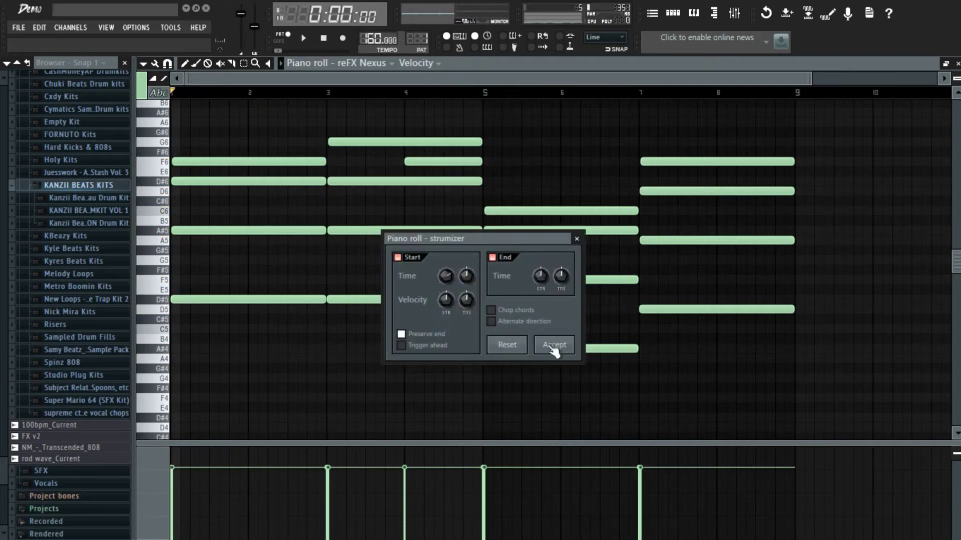
{"action": "left_click", "coordinate": [554, 345]}
{"action": "key", "text": "space"}
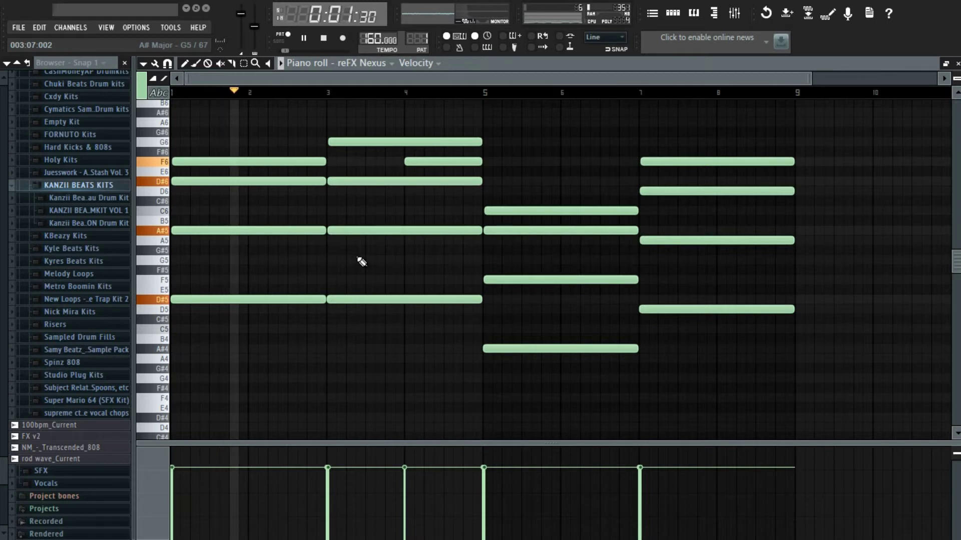
{"action": "scroll", "coordinate": [361, 261], "scroll_direction": "down", "scroll_amount": 1}
{"action": "scroll", "coordinate": [361, 261], "scroll_direction": "up", "scroll_amount": 3}
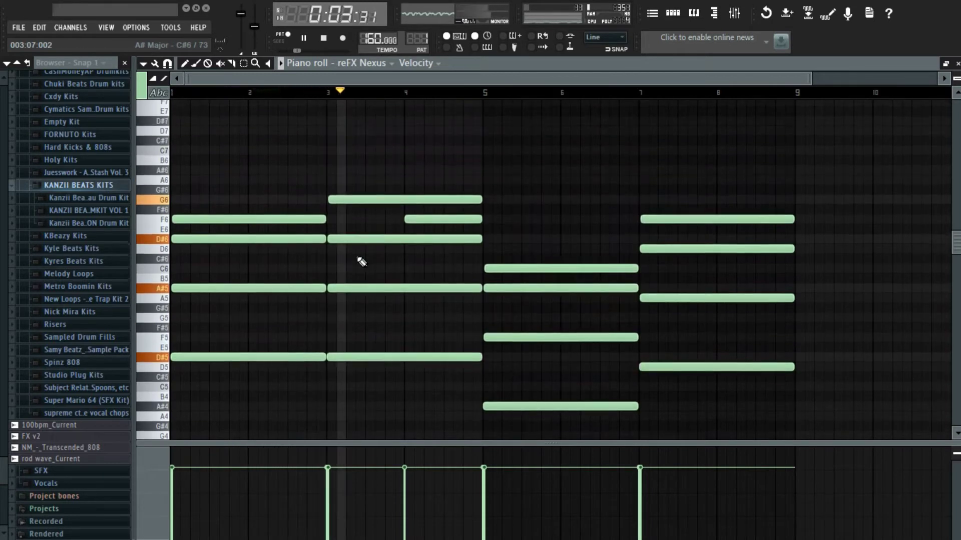
{"action": "scroll", "coordinate": [361, 261], "scroll_direction": "down", "scroll_amount": 3}
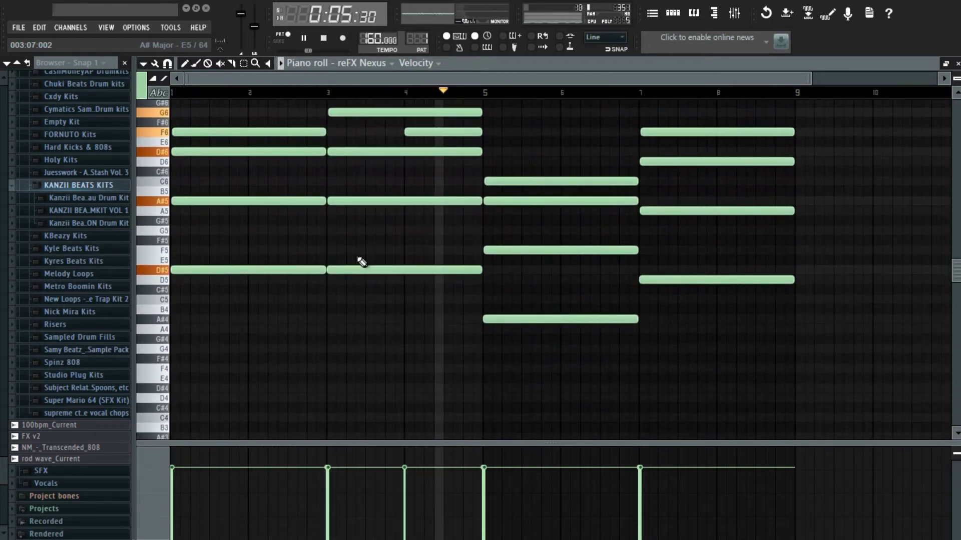
{"action": "scroll", "coordinate": [360, 261], "scroll_direction": "up", "scroll_amount": 1}
{"action": "key", "text": "space"}
End the Nexus part with short A#5 and A5 notes at bar 8, auditioning from bar 7
{"action": "key", "text": "space"}
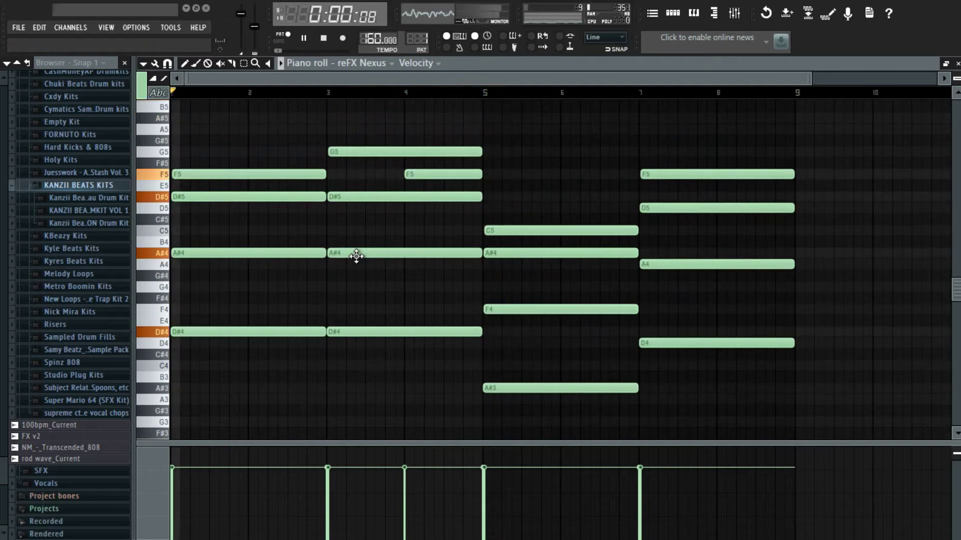
{"action": "key", "text": "space"}
{"action": "scroll", "coordinate": [686, 161], "scroll_direction": "up", "scroll_amount": 2}
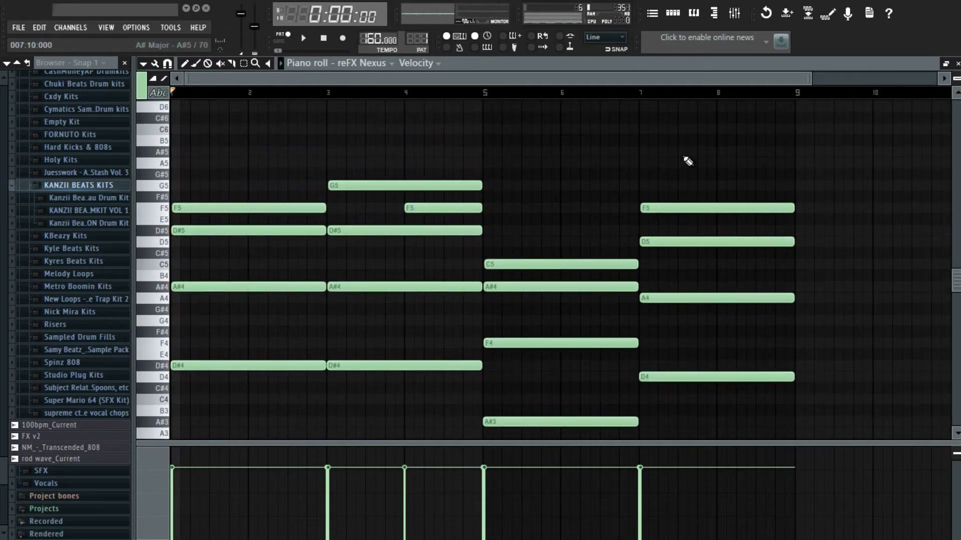
{"action": "left_click", "coordinate": [719, 151]}
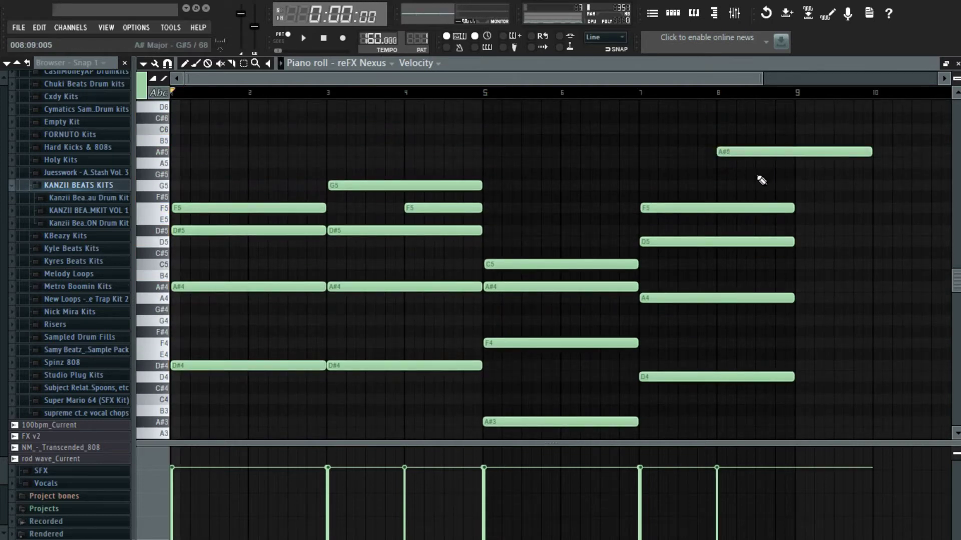
{"action": "left_click", "coordinate": [755, 164]}
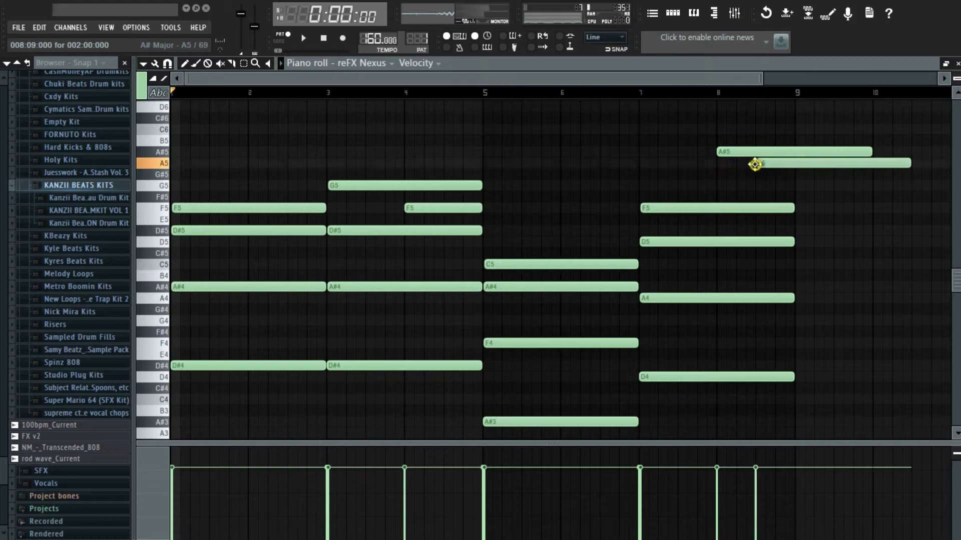
{"action": "mouse_move", "coordinate": [814, 172]}
{"action": "left_mouse_down"}
{"action": "mouse_move", "coordinate": [927, 152]}
{"action": "mouse_move", "coordinate": [800, 173]}
{"action": "left_mouse_up"}
{"action": "left_click", "coordinate": [801, 173]}
{"action": "left_click", "coordinate": [641, 92]}
{"action": "key", "text": "space"}
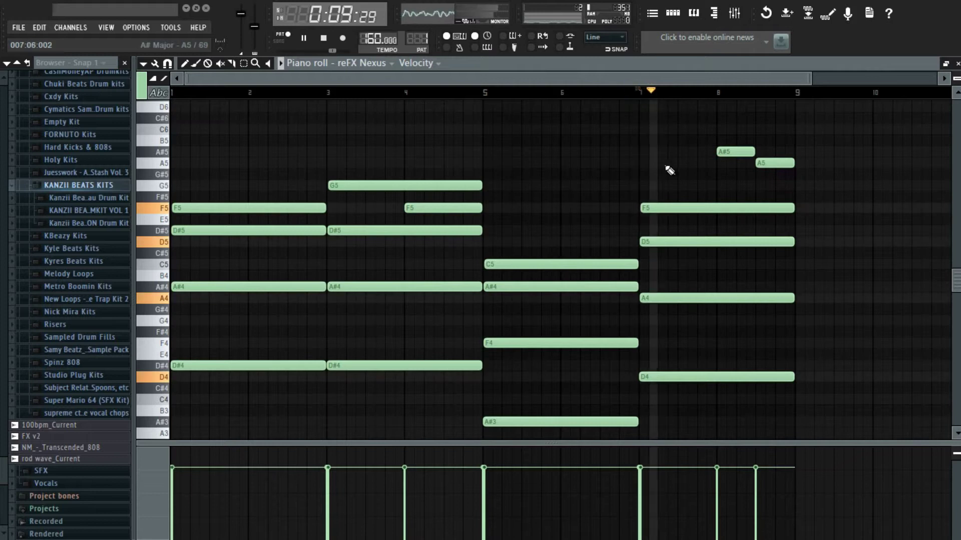
{"action": "scroll", "coordinate": [672, 171], "scroll_direction": "down", "scroll_amount": 1}
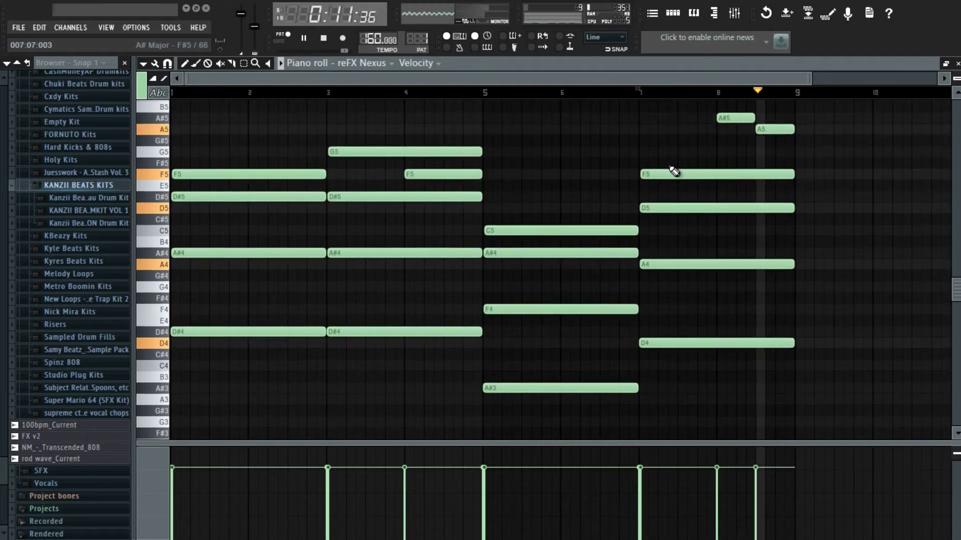
{"action": "left_click", "coordinate": [173, 93]}
Clone the reFX Nexus channel into a new reFX Nexus #2 channel
{"action": "key", "text": "F6"}
{"action": "key", "text": "space"}
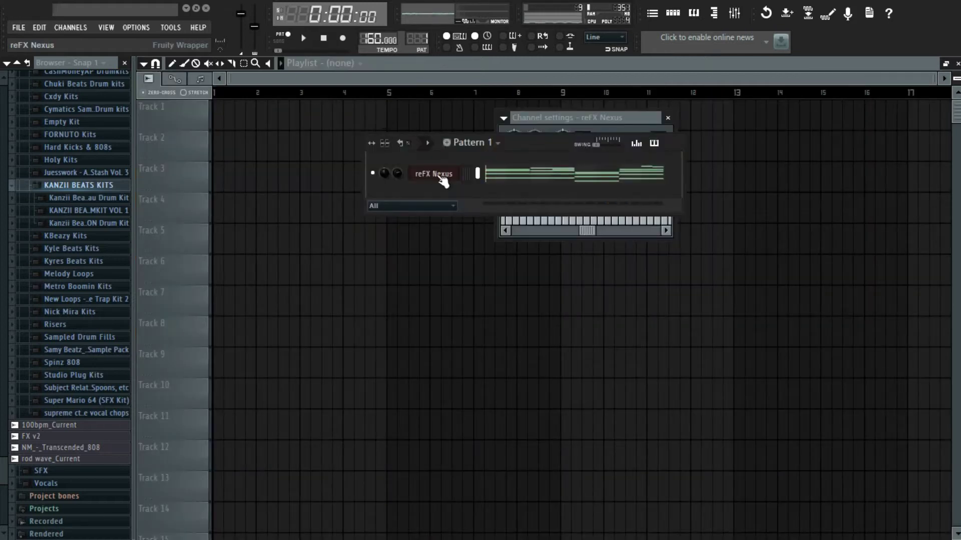
{"action": "right_click", "coordinate": [440, 173]}
{"action": "left_click", "coordinate": [504, 332]}
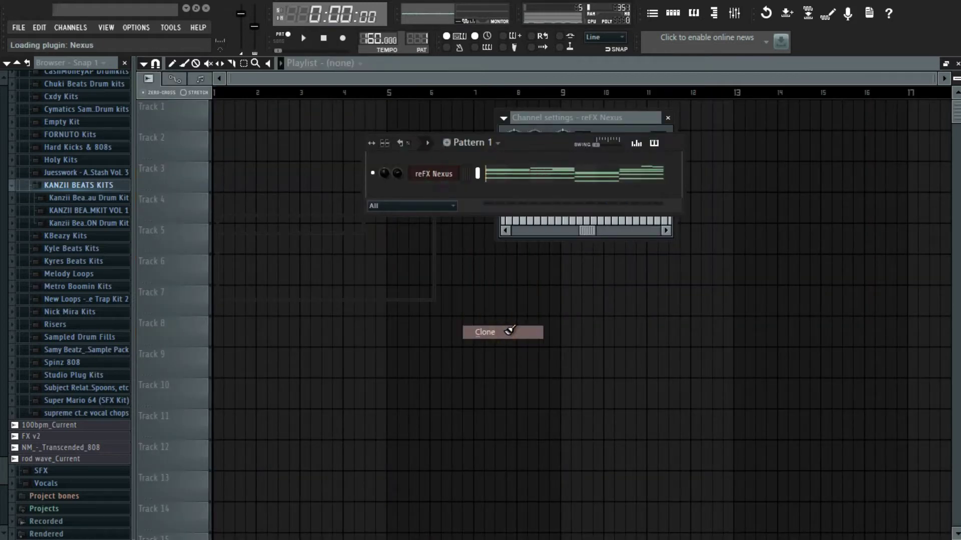
Load the Trap > W Gate Bells preset into reFX Nexus #2 and close its windows
{"action": "scroll", "coordinate": [595, 368], "scroll_direction": "down", "scroll_amount": 4}
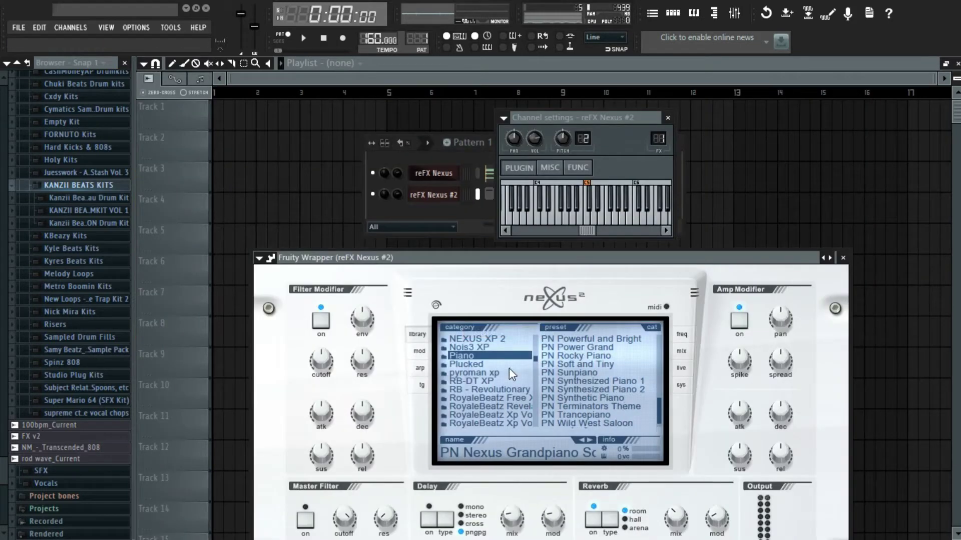
{"action": "scroll", "coordinate": [506, 370], "scroll_direction": "down", "scroll_amount": 6}
{"action": "scroll", "coordinate": [504, 371], "scroll_direction": "down", "scroll_amount": 4}
{"action": "scroll", "coordinate": [495, 375], "scroll_direction": "up", "scroll_amount": 2}
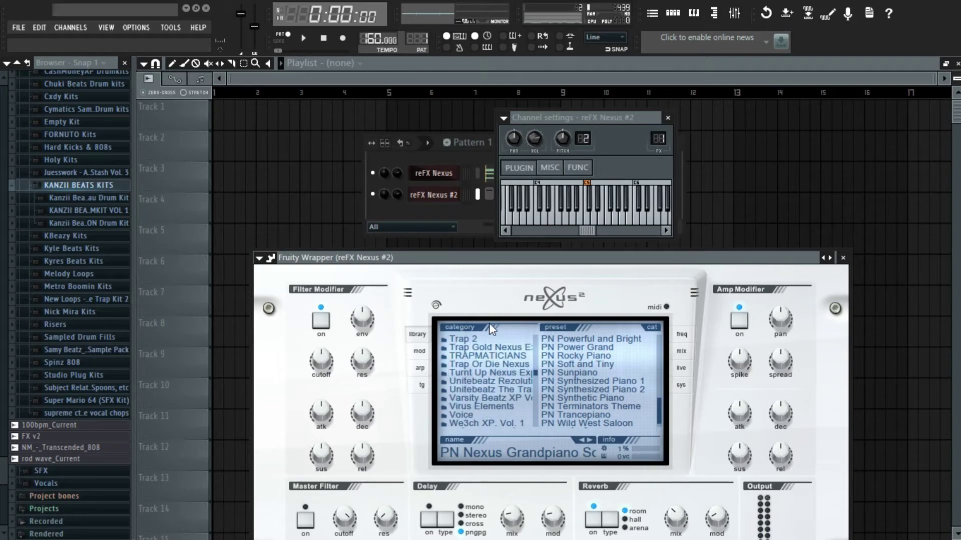
{"action": "scroll", "coordinate": [489, 344], "scroll_direction": "up", "scroll_amount": 2}
{"action": "scroll", "coordinate": [488, 350], "scroll_direction": "up", "scroll_amount": 2}
{"action": "left_click", "coordinate": [485, 364]}
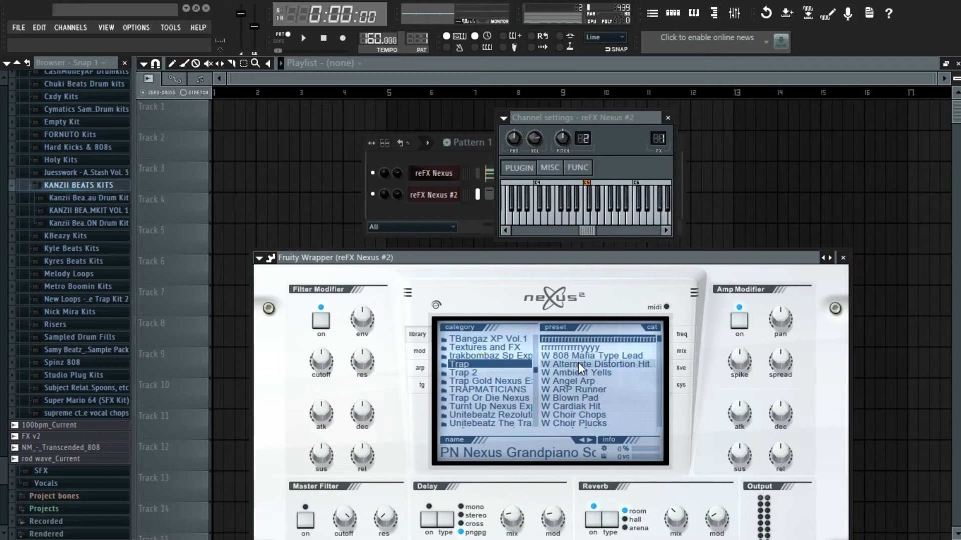
{"action": "scroll", "coordinate": [593, 407], "scroll_direction": "down", "scroll_amount": 3}
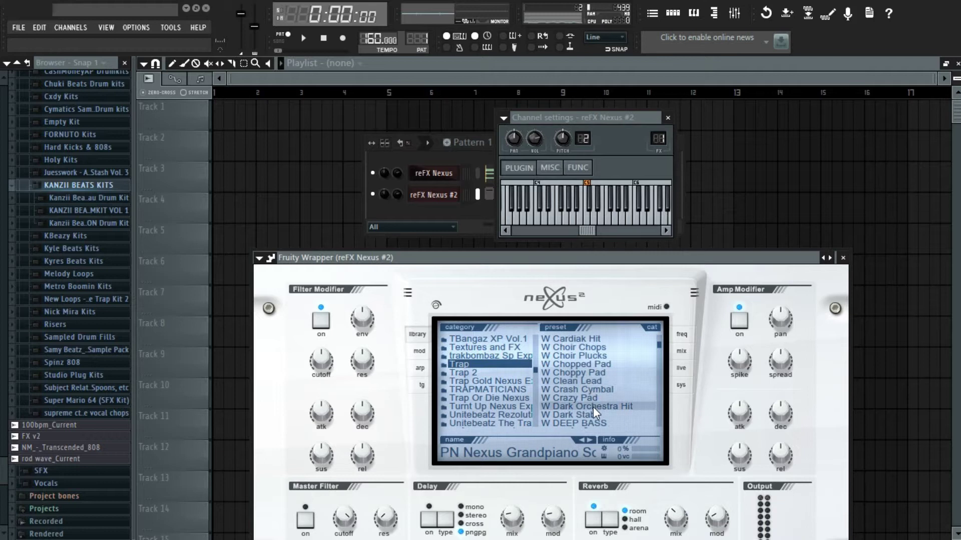
{"action": "scroll", "coordinate": [593, 407], "scroll_direction": "down", "scroll_amount": 6}
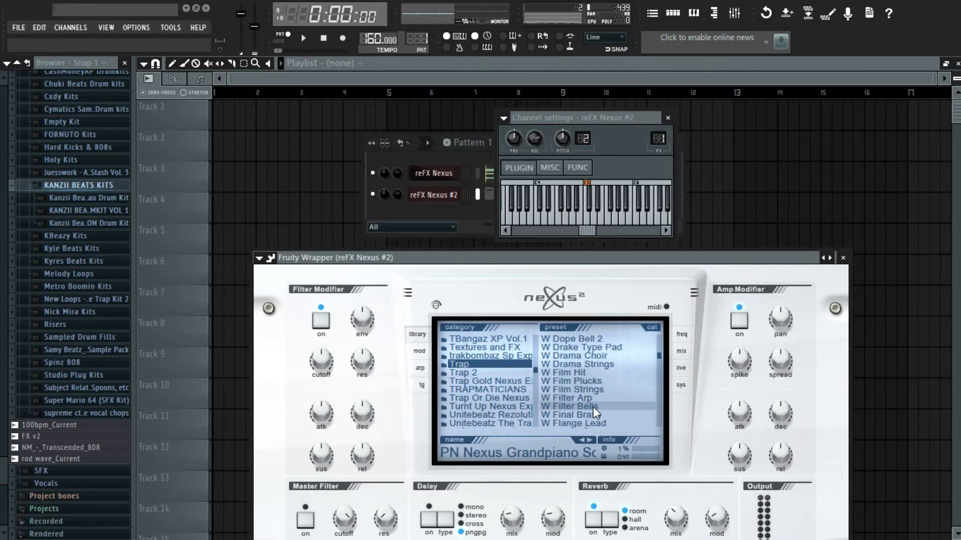
{"action": "scroll", "coordinate": [593, 406], "scroll_direction": "down", "scroll_amount": 3}
{"action": "scroll", "coordinate": [593, 407], "scroll_direction": "up", "scroll_amount": 3}
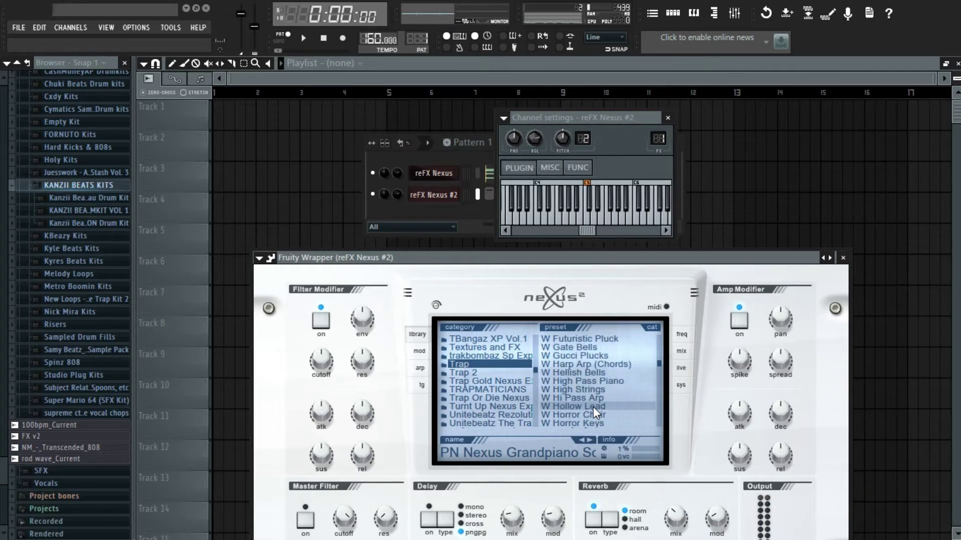
{"action": "left_click", "coordinate": [598, 381]}
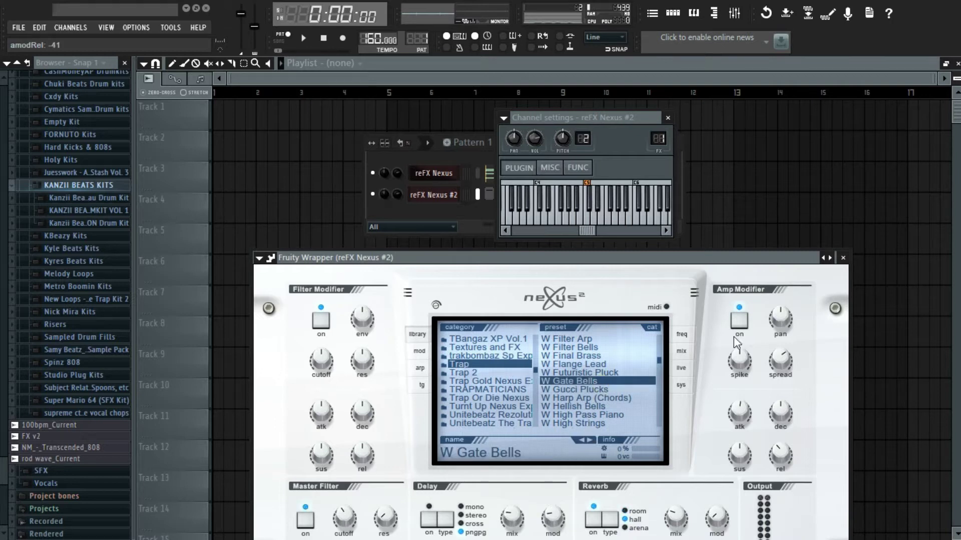
{"action": "left_click", "coordinate": [843, 257]}
{"action": "left_click", "coordinate": [448, 196]}
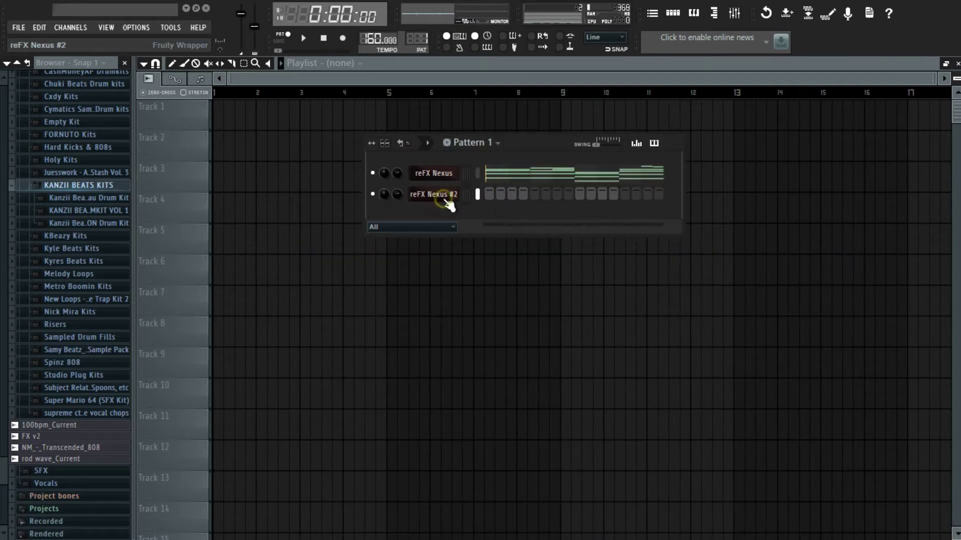
Paste the chords into reFX Nexus #2, deleting F5 at bar 4 and A#5/A5 at bar 8
{"action": "key", "text": "ctrl+v"}
{"action": "left_click", "coordinate": [489, 194]}
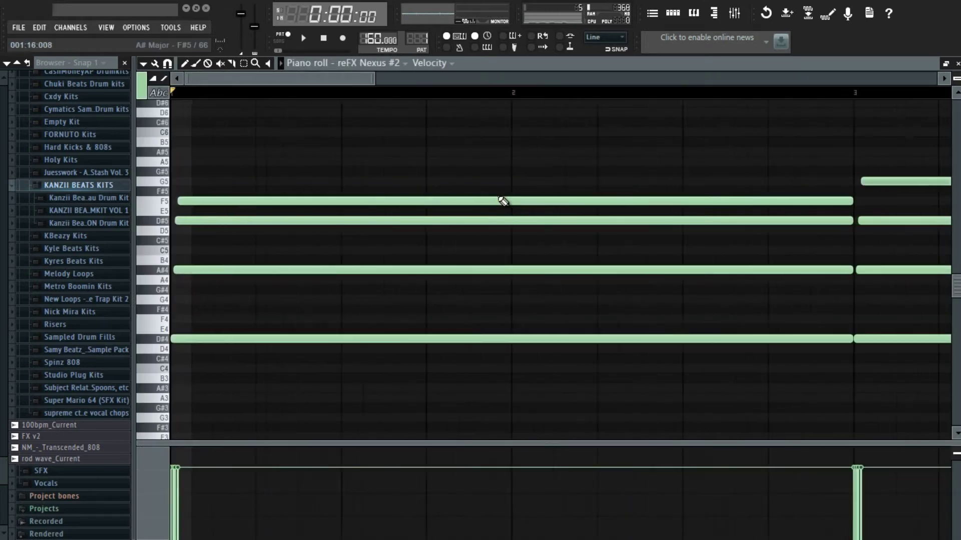
{"action": "scroll", "coordinate": [503, 201], "scroll_direction": "down", "scroll_amount": 6}
{"action": "right_click", "coordinate": [400, 201]}
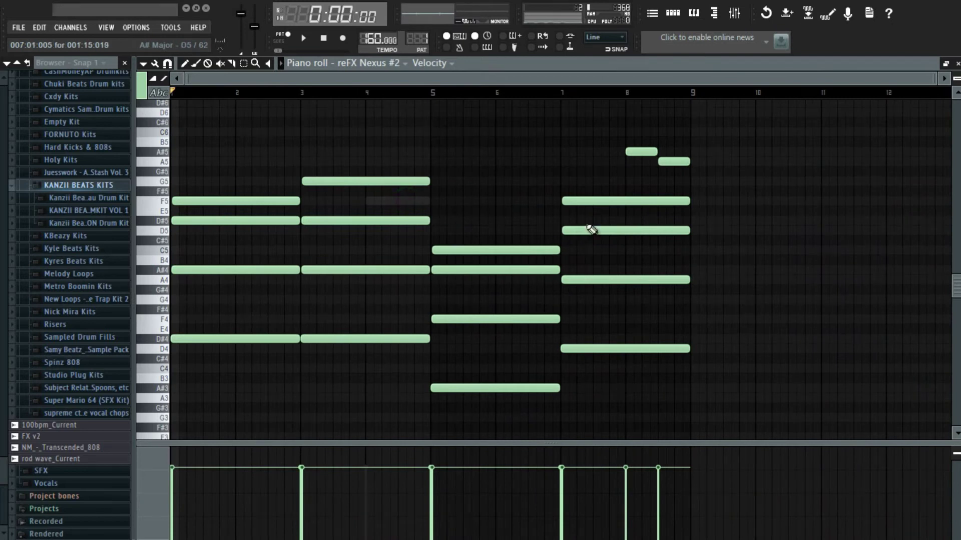
{"action": "right_click", "coordinate": [663, 161]}
{"action": "right_click", "coordinate": [643, 151]}
{"action": "key", "text": "space"}
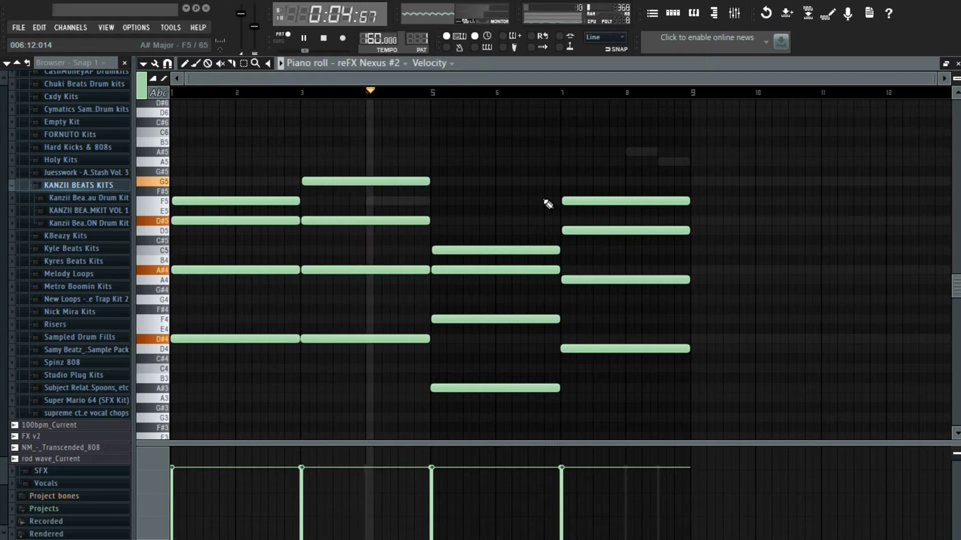
{"action": "key", "text": "space"}
{"action": "scroll", "coordinate": [528, 193], "scroll_direction": "up", "scroll_amount": 5}
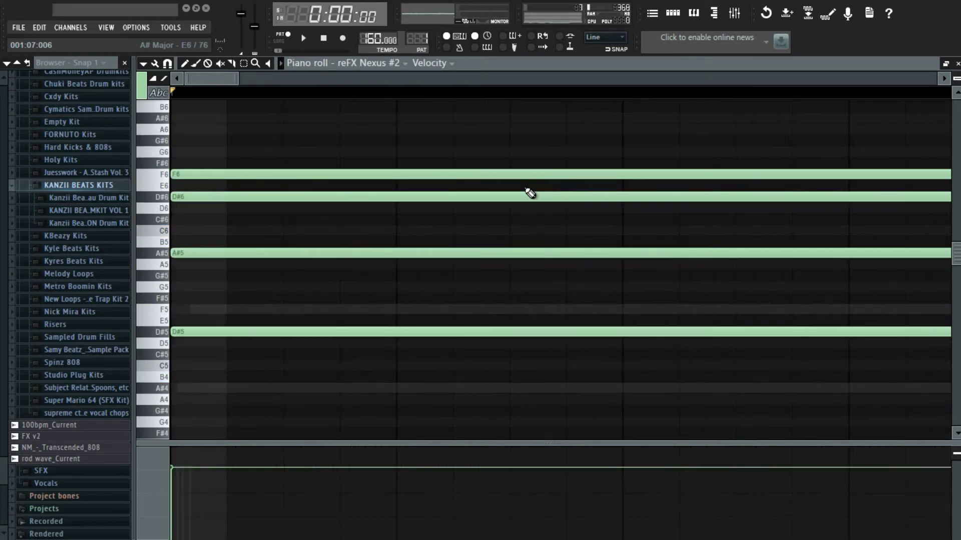
{"action": "scroll", "coordinate": [528, 193], "scroll_direction": "down", "scroll_amount": 5}
{"action": "key", "text": "space"}
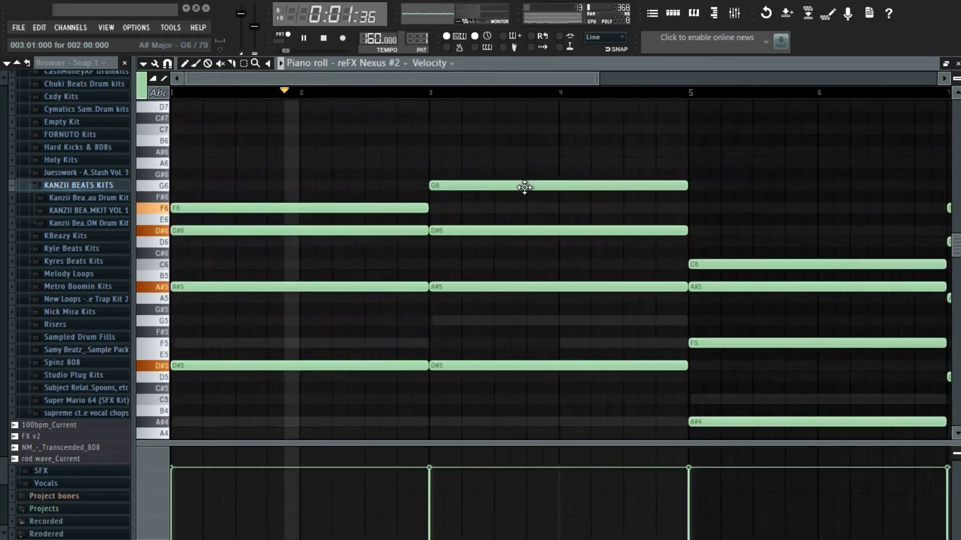
{"action": "key", "text": "F5"}
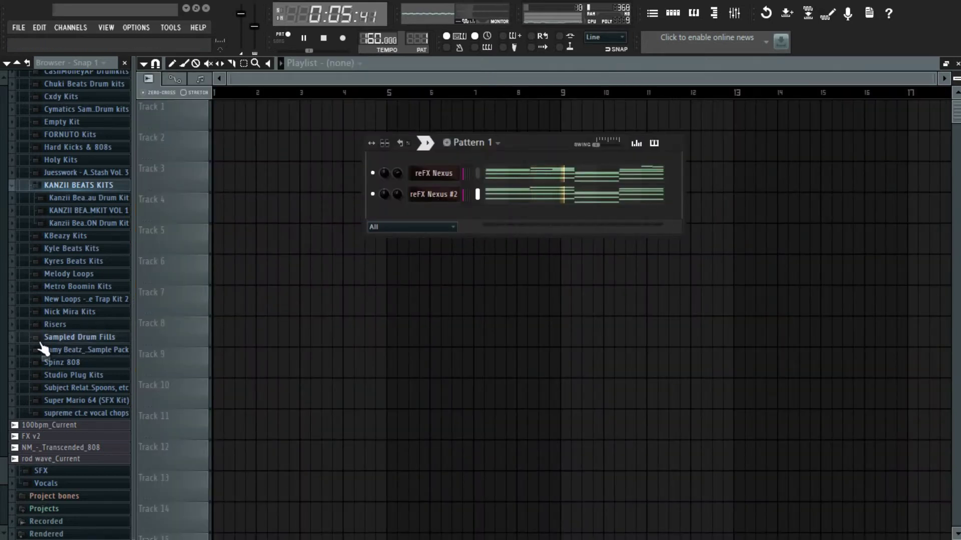
Preview the KBeazy Fyed Up One-Shots guitar samples and add 'guitar - edge' as a channel
{"action": "key", "text": "space"}
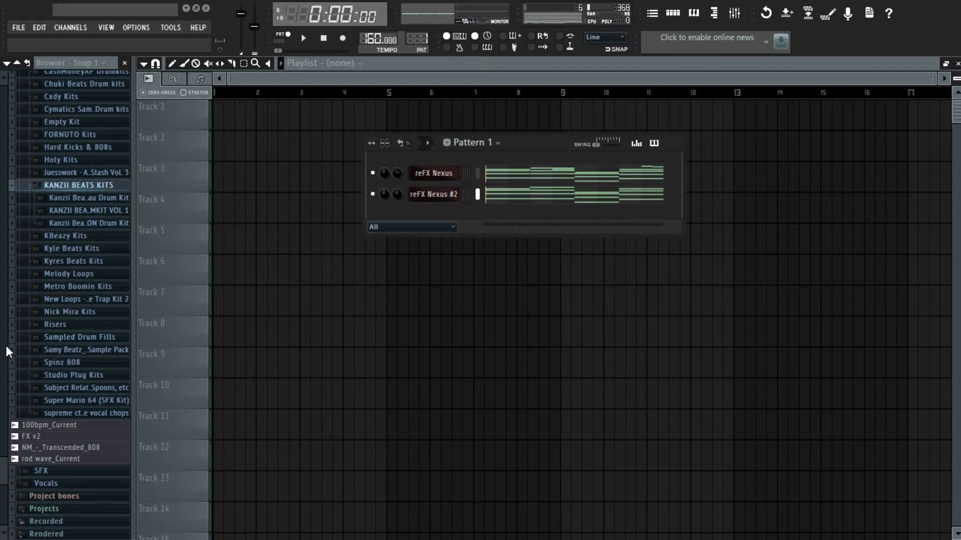
{"action": "left_click", "coordinate": [85, 189]}
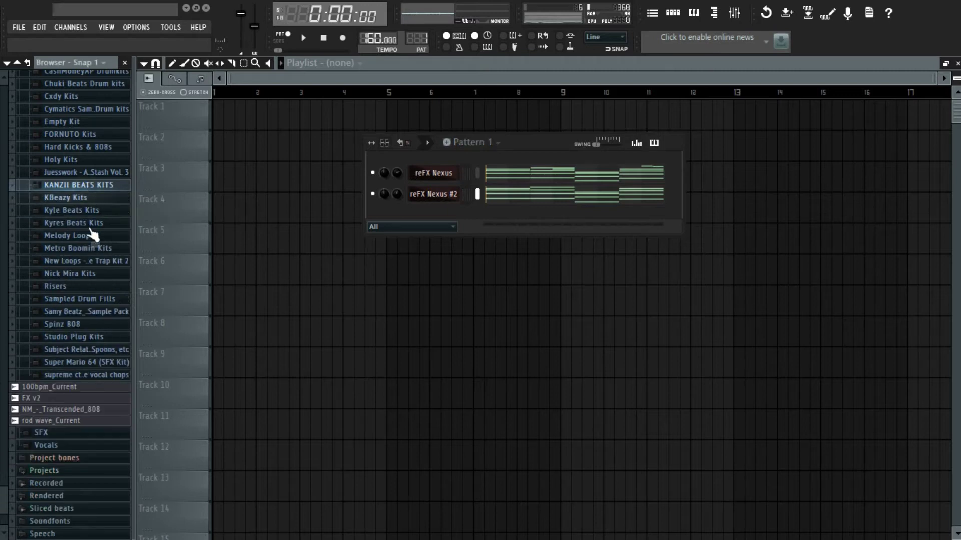
{"action": "left_click", "coordinate": [110, 199]}
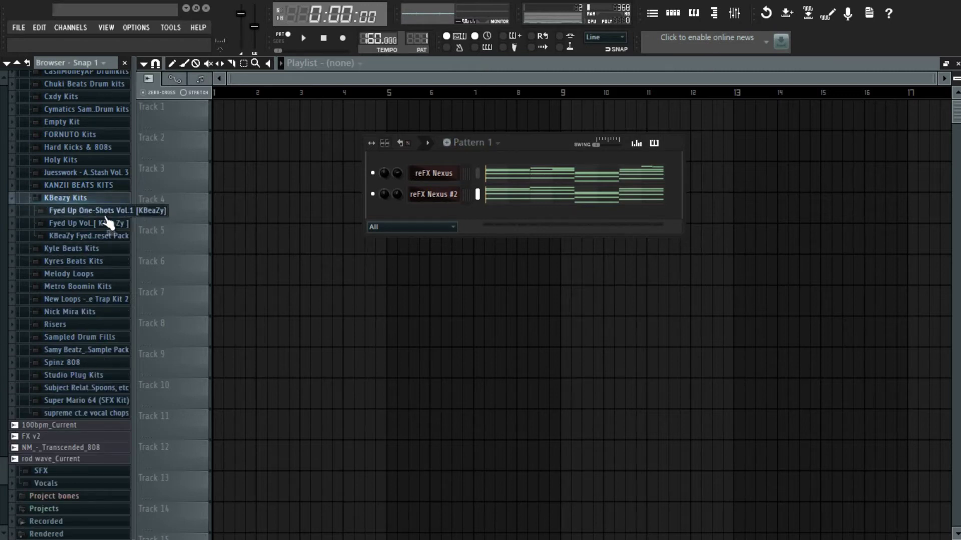
{"action": "left_click", "coordinate": [105, 212]}
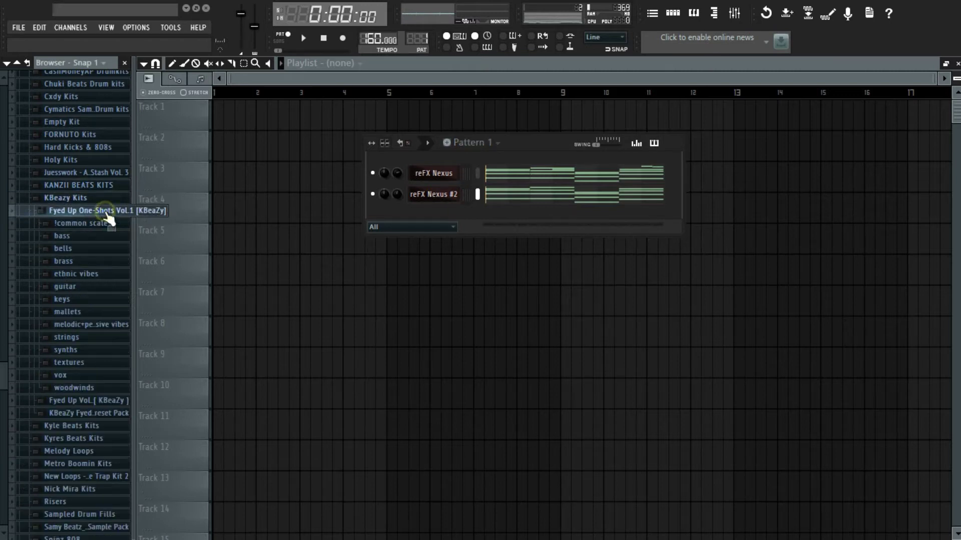
{"action": "left_click", "coordinate": [100, 286]}
{"action": "left_click", "coordinate": [100, 321]}
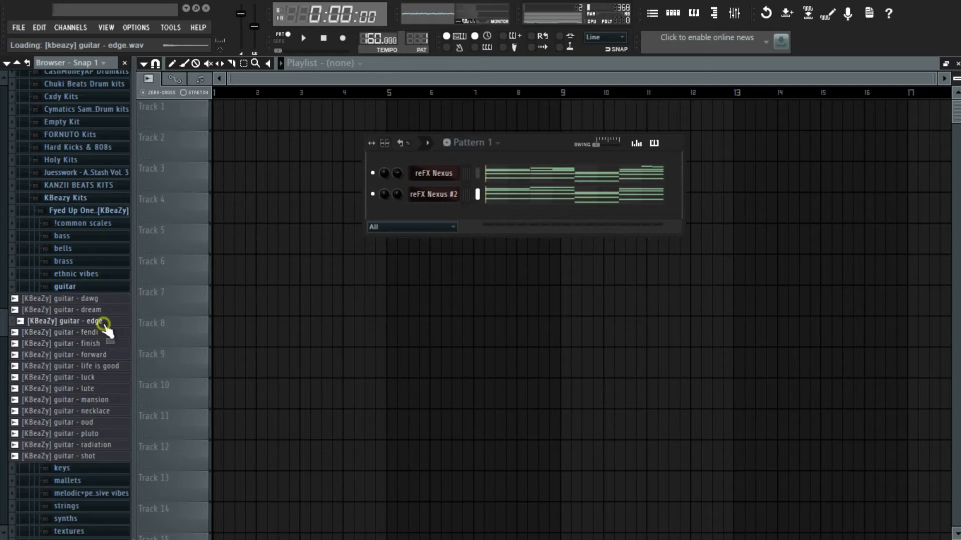
{"action": "left_click", "coordinate": [100, 310]}
{"action": "left_click", "coordinate": [100, 298]}
{"action": "left_click_drag", "start_coordinate": [97, 321], "coordinate": [420, 219]}
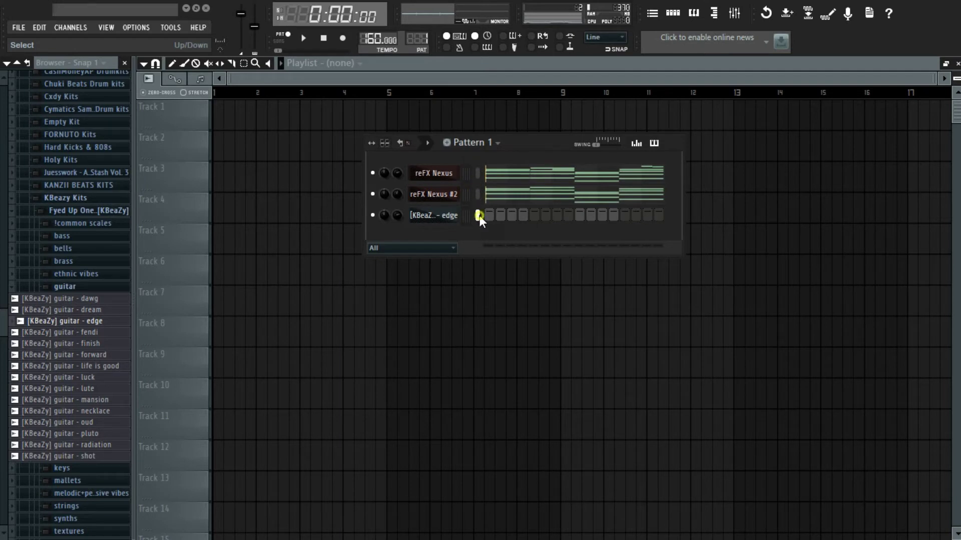
Paste the Nexus chord progression into guitar - edge and add a short F6 at bar 1
{"action": "key", "text": "ctrl+v"}
{"action": "left_click", "coordinate": [500, 224]}
{"action": "key", "text": "space"}
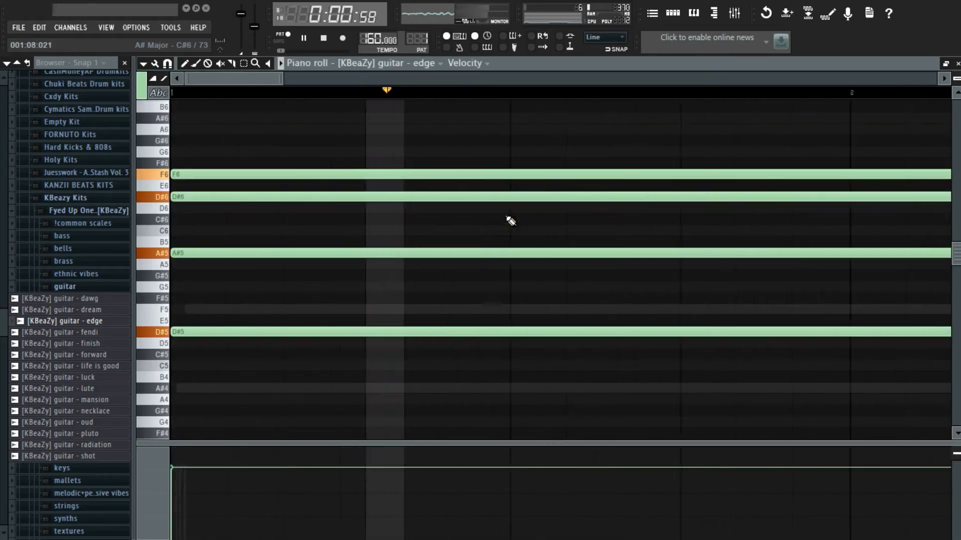
{"action": "key", "text": "F7"}
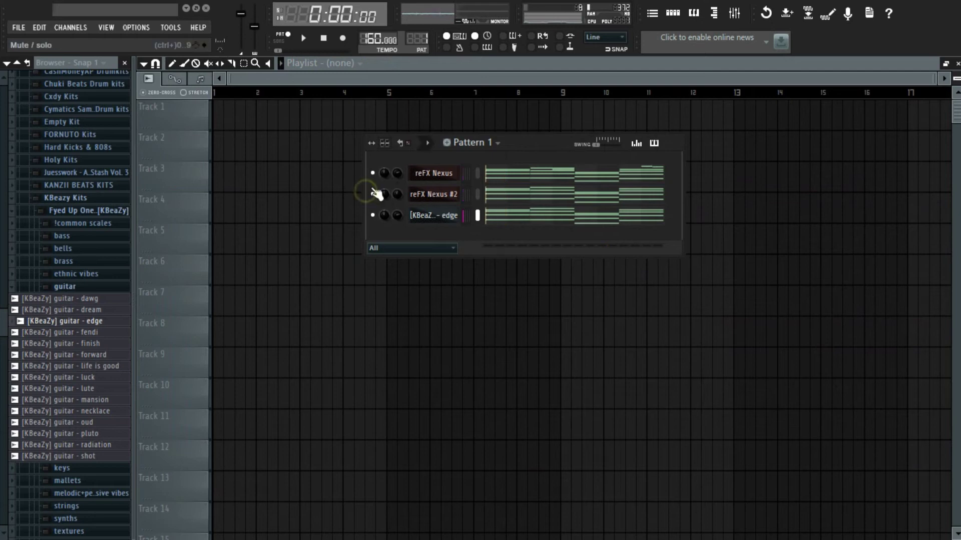
{"action": "left_click", "coordinate": [494, 218]}
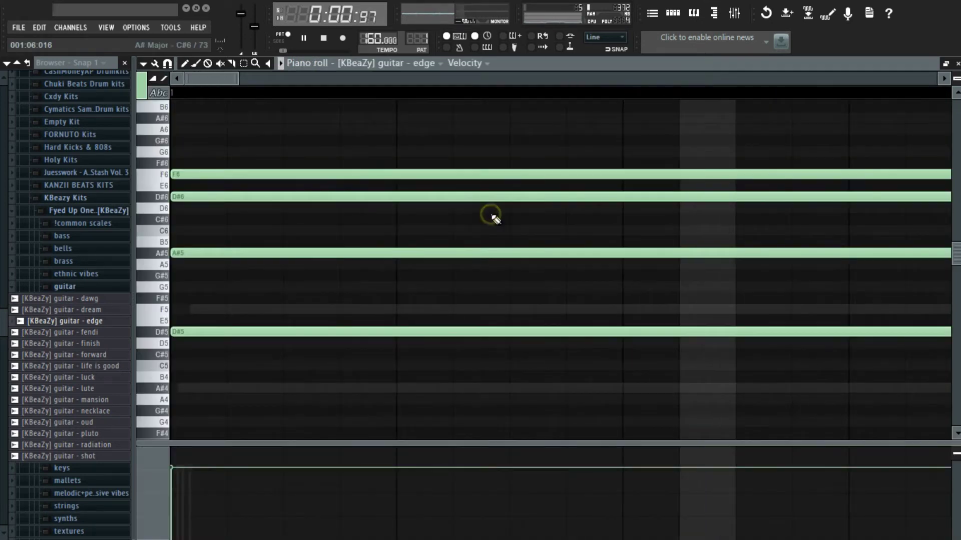
{"action": "scroll", "coordinate": [496, 219], "scroll_direction": "down", "scroll_amount": 5}
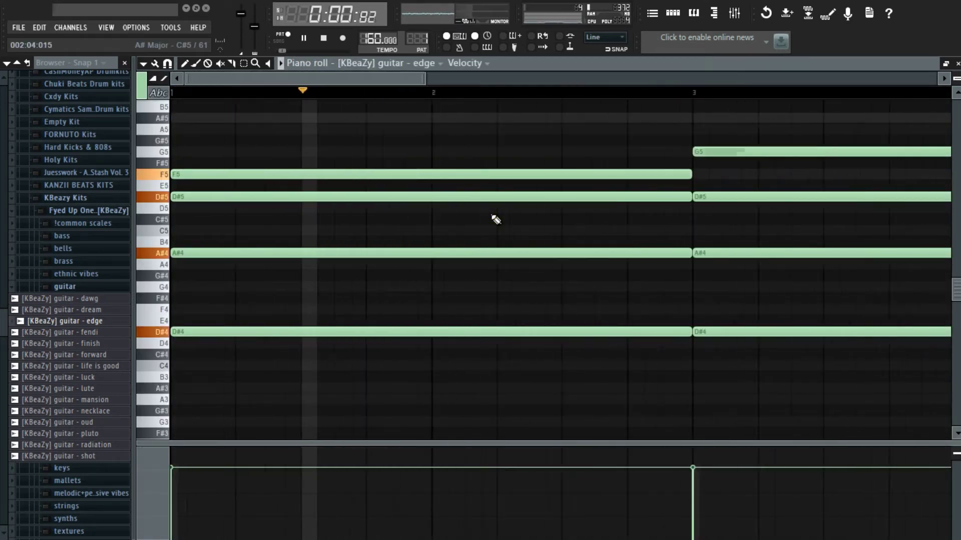
{"action": "scroll", "coordinate": [182, 229], "scroll_direction": "up", "scroll_amount": 6}
{"action": "scroll", "coordinate": [180, 246], "scroll_direction": "down", "scroll_amount": 2}
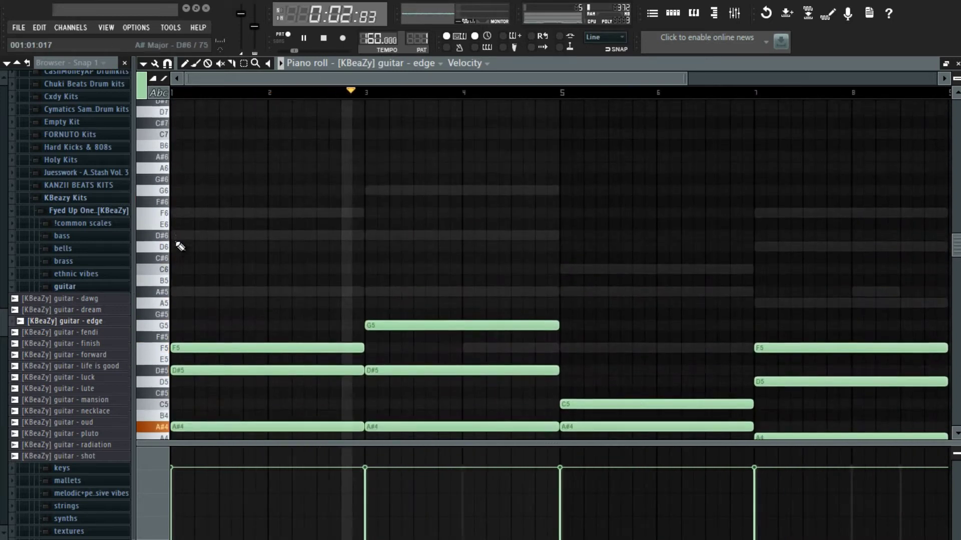
{"action": "key", "text": "space"}
{"action": "left_click", "coordinate": [171, 207]}
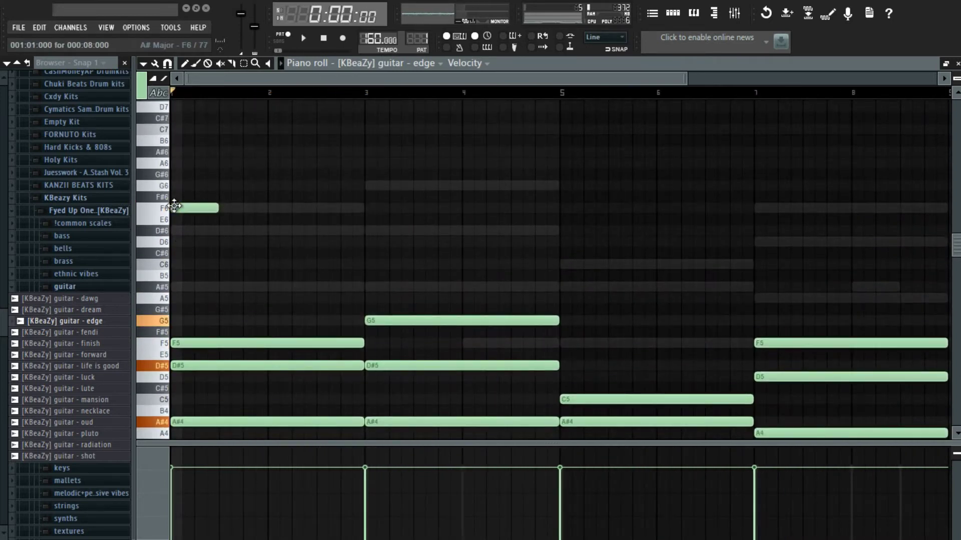
Move the new note down to C6 and add short A5 notes right after it
{"action": "left_click_drag", "start_coordinate": [178, 221], "coordinate": [182, 273]}
{"action": "key", "text": "space"}
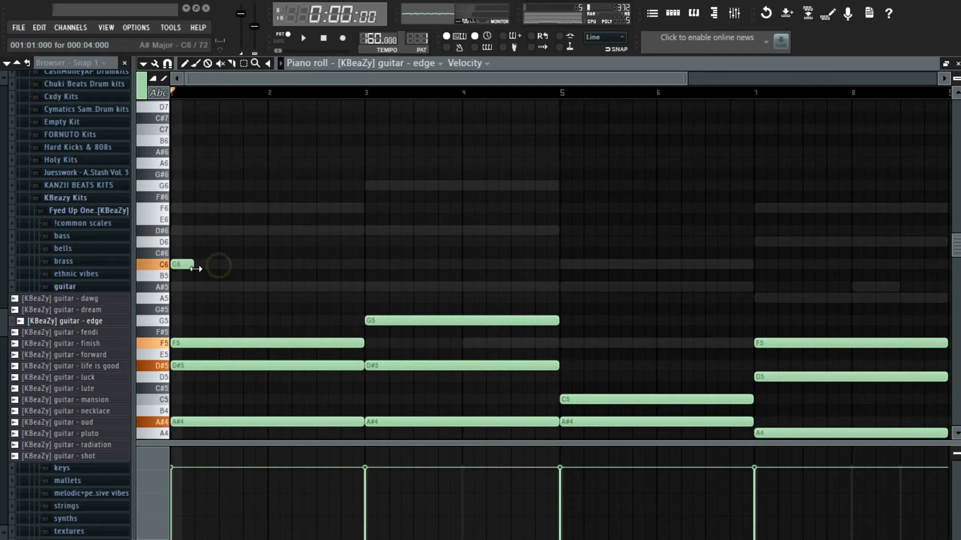
{"action": "left_click", "coordinate": [198, 269]}
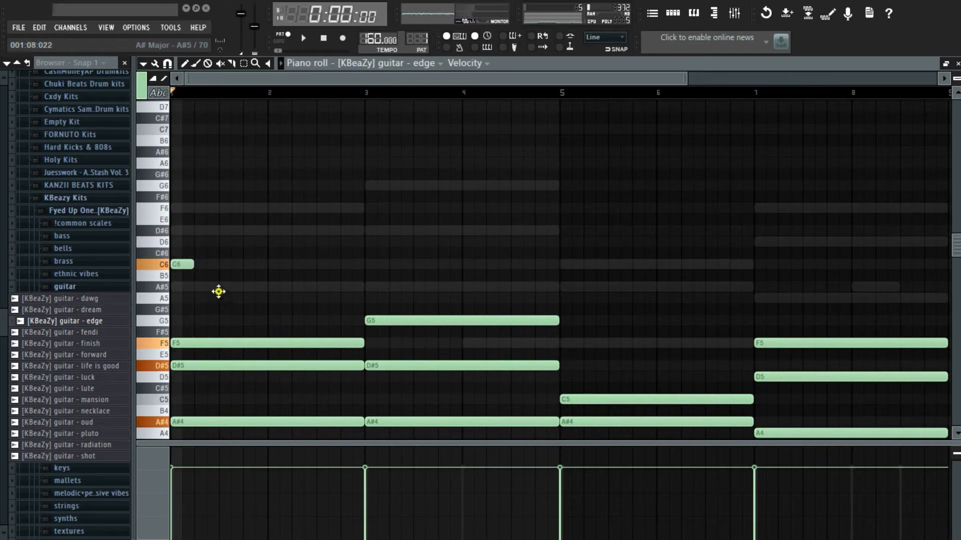
{"action": "left_click", "coordinate": [220, 299]}
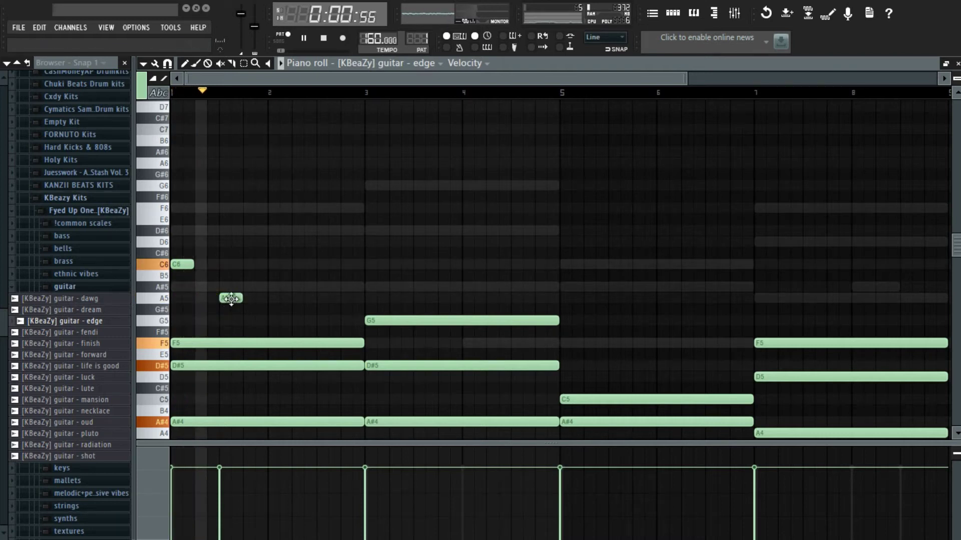
{"action": "left_click_drag", "start_coordinate": [226, 302], "coordinate": [213, 300]}
{"action": "key", "text": "space"}
{"action": "left_click", "coordinate": [221, 309]}
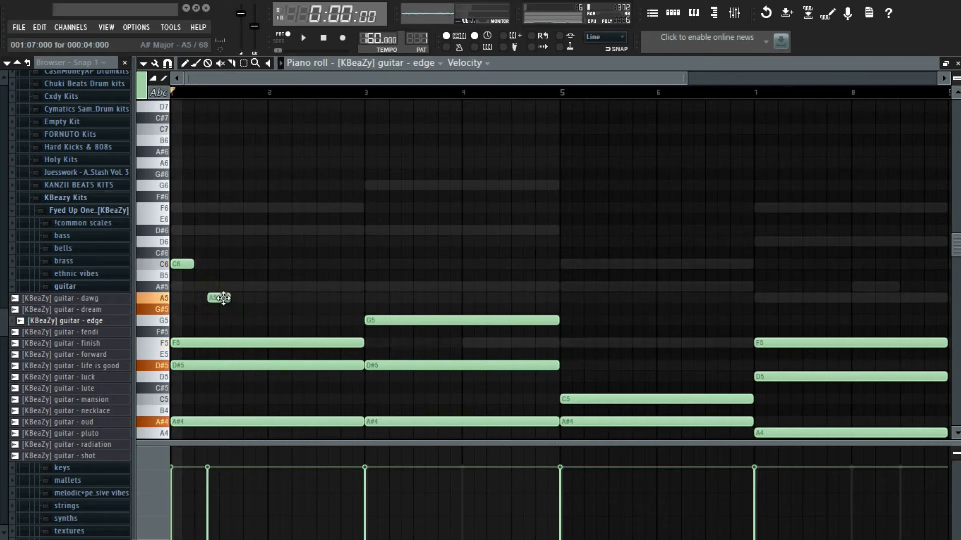
{"action": "key", "text": "space"}
{"action": "key", "text": "space"}
Add an A#5 after the A5 and shift the next A5 earlier in bar 2
{"action": "left_click", "coordinate": [245, 277]}
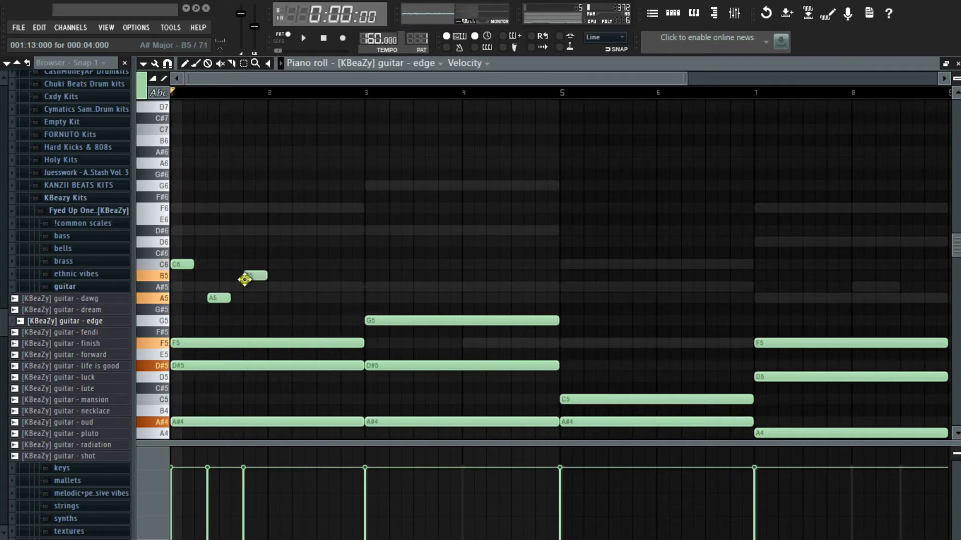
{"action": "left_click", "coordinate": [247, 286]}
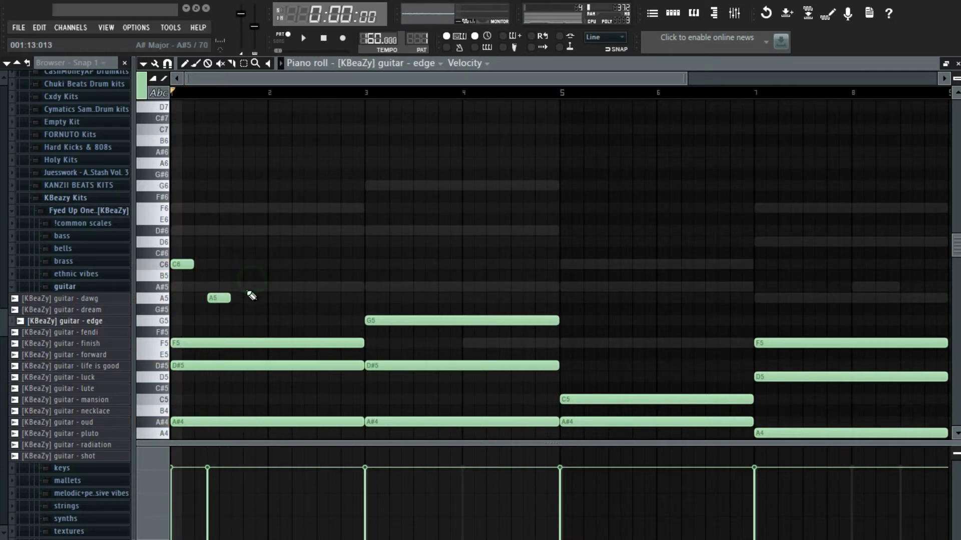
{"action": "left_click", "coordinate": [247, 286]}
{"action": "key", "text": "space"}
{"action": "scroll", "coordinate": [250, 270], "scroll_direction": "down", "scroll_amount": 5}
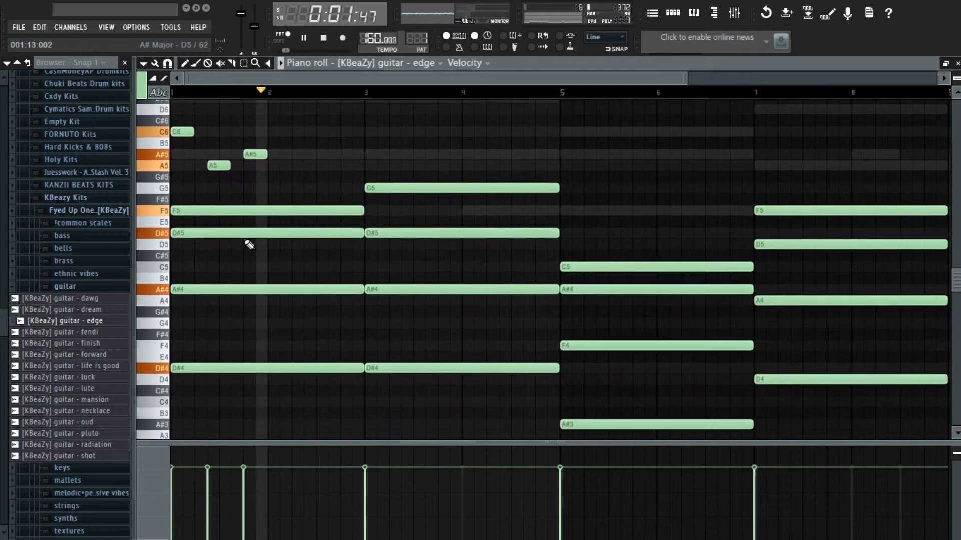
{"action": "key", "text": "space"}
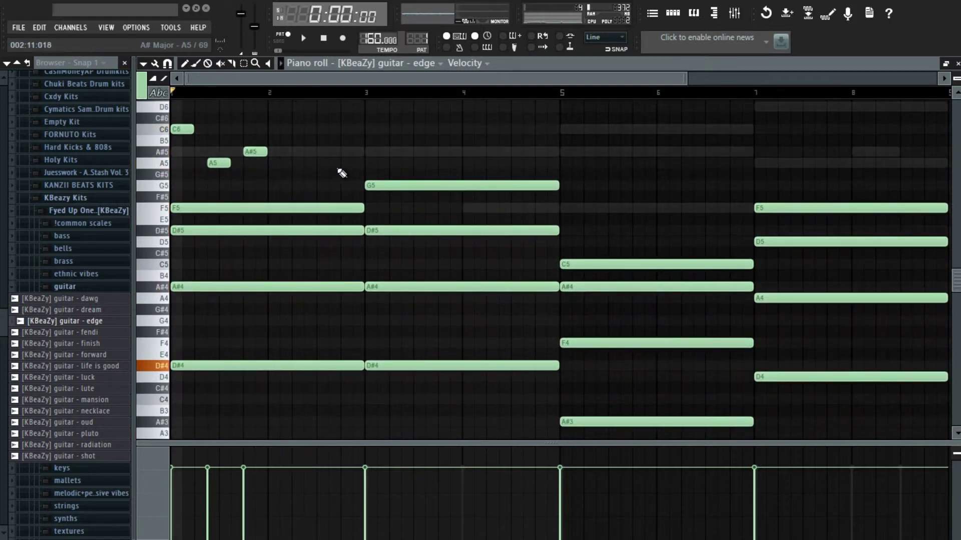
{"action": "key", "text": "space"}
{"action": "scroll", "coordinate": [349, 161], "scroll_direction": "up", "scroll_amount": 3}
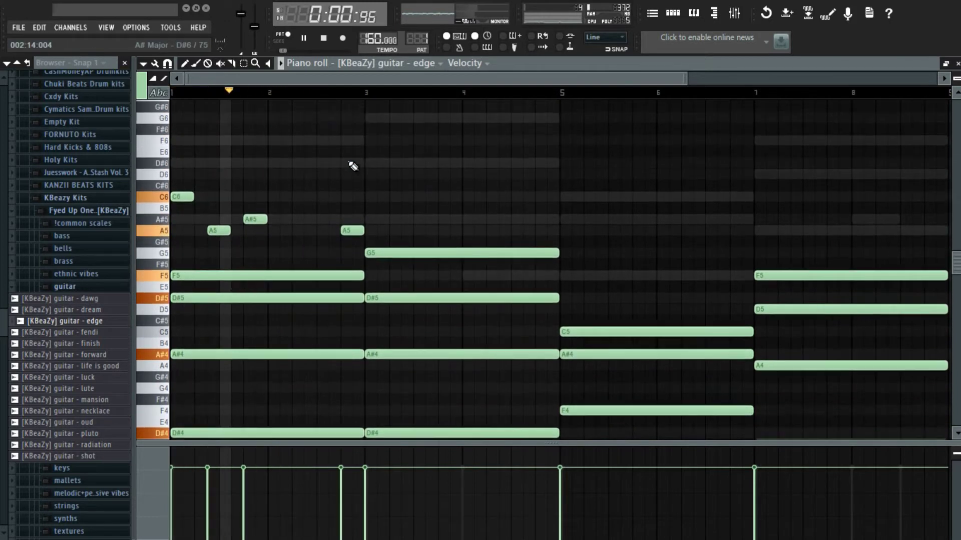
{"action": "key", "text": "space"}
{"action": "left_click_drag", "start_coordinate": [353, 226], "coordinate": [315, 229]}
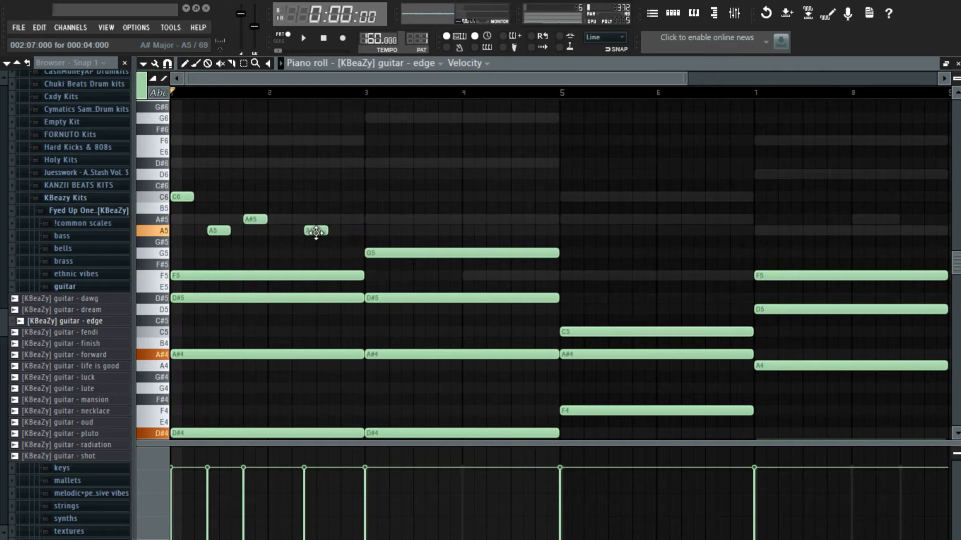
{"action": "key", "text": "space"}
Nudge the second A5 later and duplicate the C6-A#5-A5 phrase to repeat it
{"action": "left_click_drag", "start_coordinate": [176, 176], "coordinate": [365, 253]}
{"action": "key", "text": "space"}
{"action": "left_click_drag", "start_coordinate": [313, 230], "coordinate": [324, 231]}
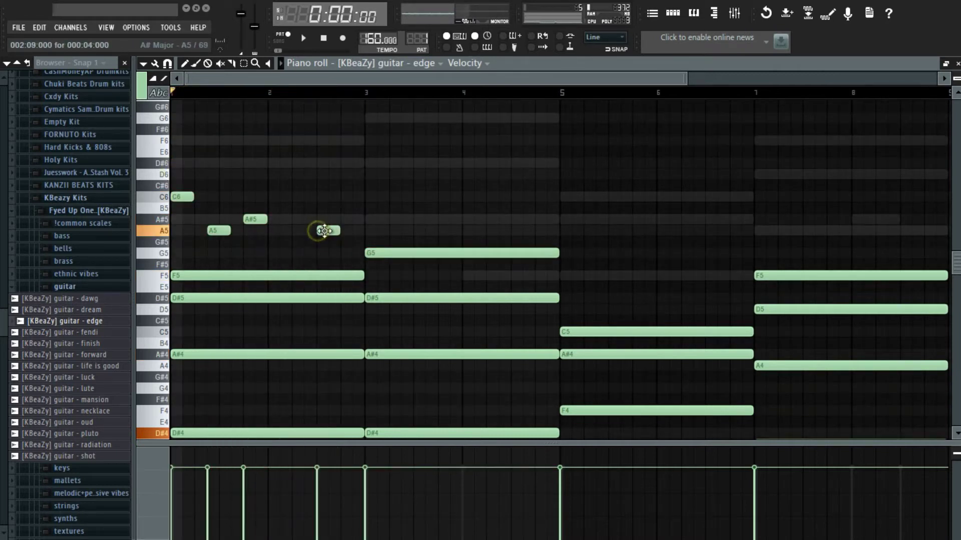
{"action": "left_click_drag", "start_coordinate": [335, 157], "coordinate": [172, 257]}
{"action": "left_click_drag", "start_coordinate": [182, 197], "coordinate": [376, 197]}
{"action": "key", "text": "space"}
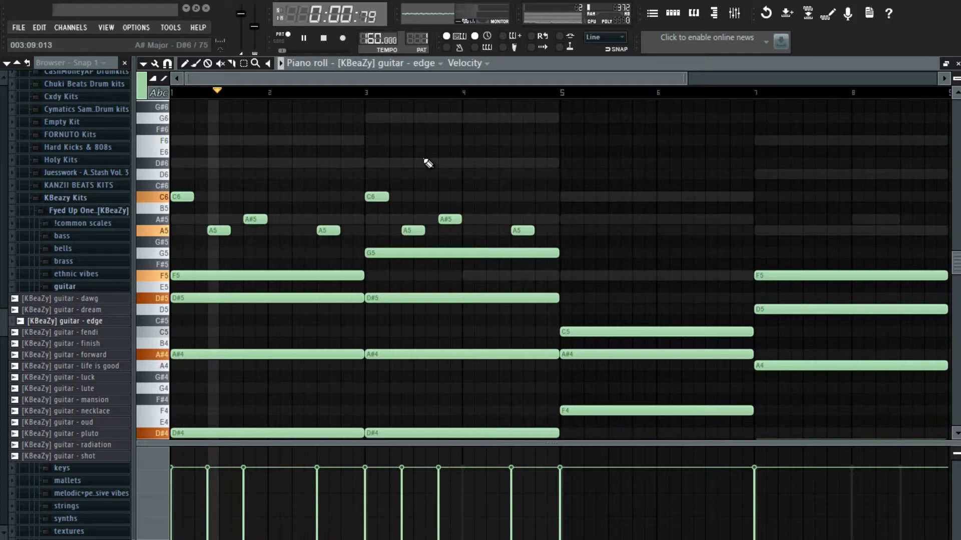
Raise the last A5 to D6, lower the bar-5 note to A5, and add an A#5 after it
{"action": "left_click_drag", "start_coordinate": [523, 230], "coordinate": [521, 173]}
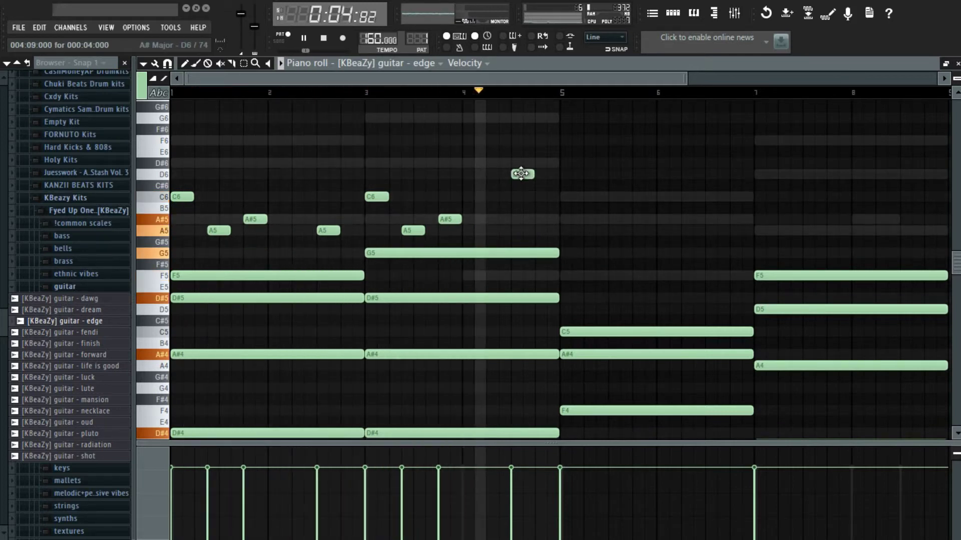
{"action": "key", "text": "space"}
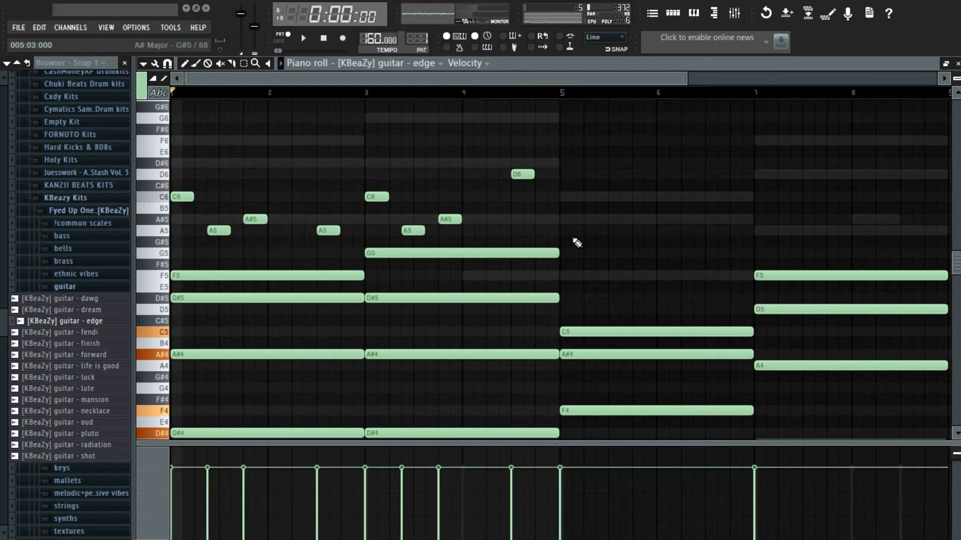
{"action": "key", "text": "space"}
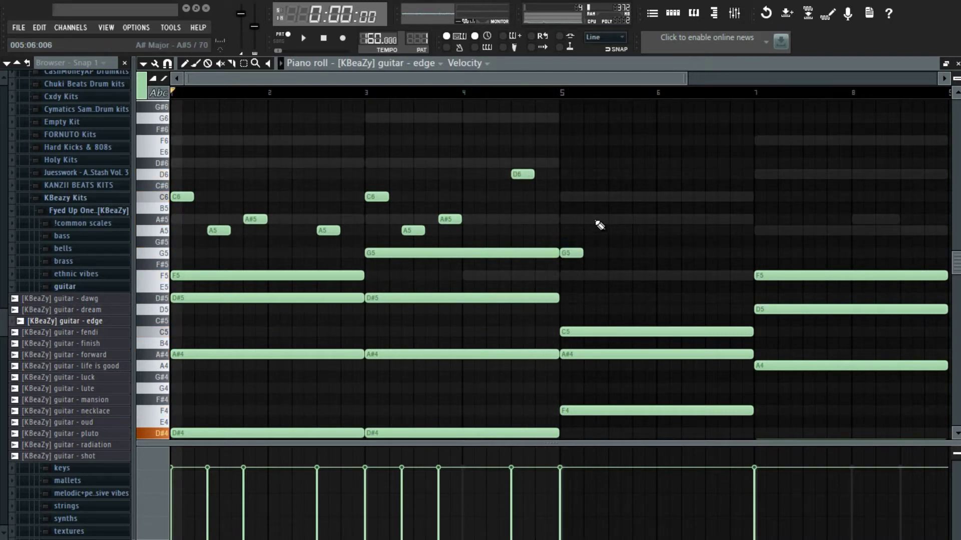
{"action": "key", "text": "space"}
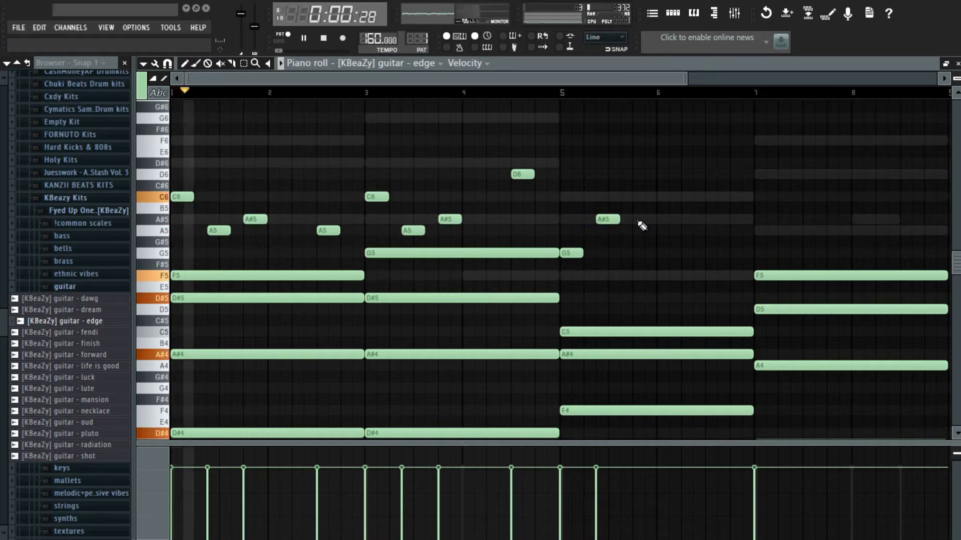
{"action": "key", "text": "space"}
{"action": "left_click_drag", "start_coordinate": [607, 228], "coordinate": [607, 234]}
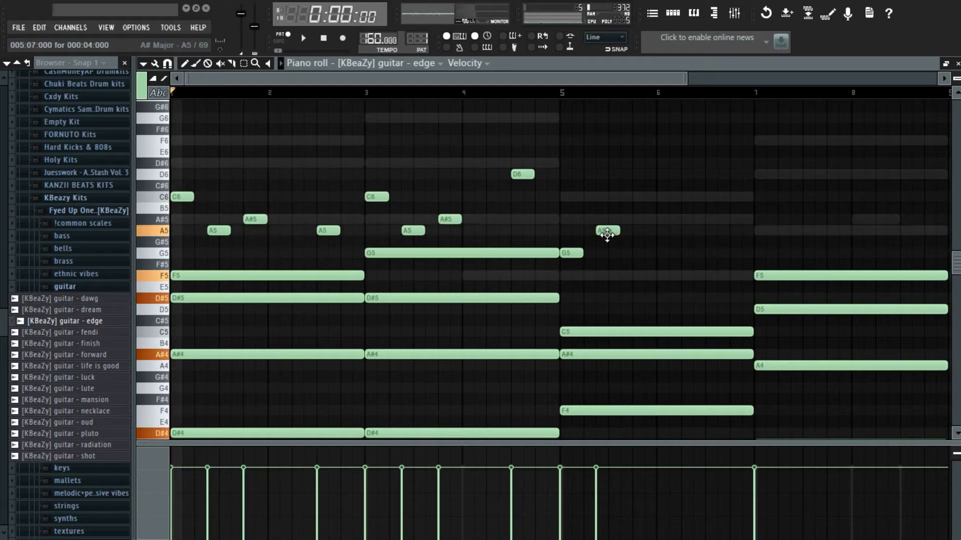
{"action": "left_click", "coordinate": [633, 220]}
{"action": "key", "text": "space"}
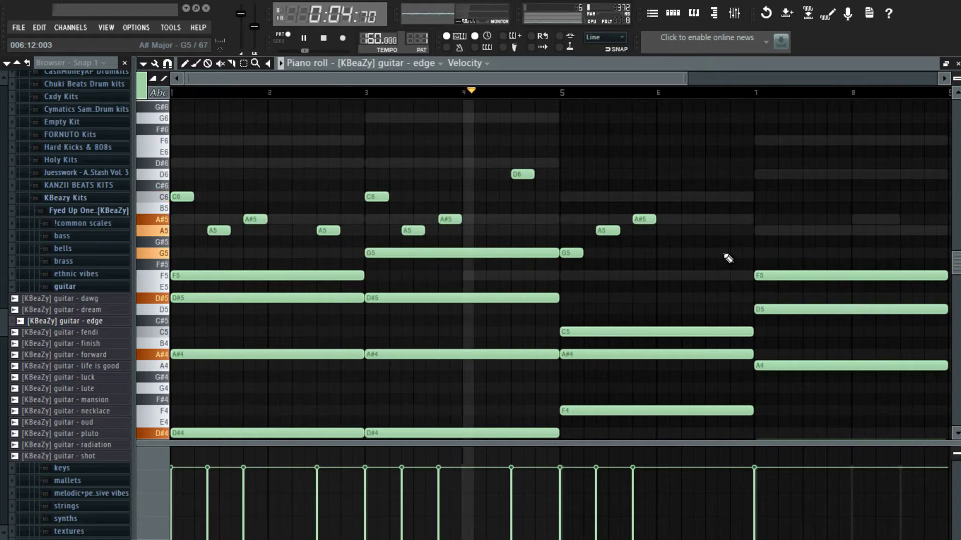
Add a short G5 note around bar 6 and lower the short bar-5 notes to F5
{"action": "left_click", "coordinate": [706, 251]}
{"action": "scroll", "coordinate": [690, 250], "scroll_direction": "down", "scroll_amount": 3, "text": "ctrl"}
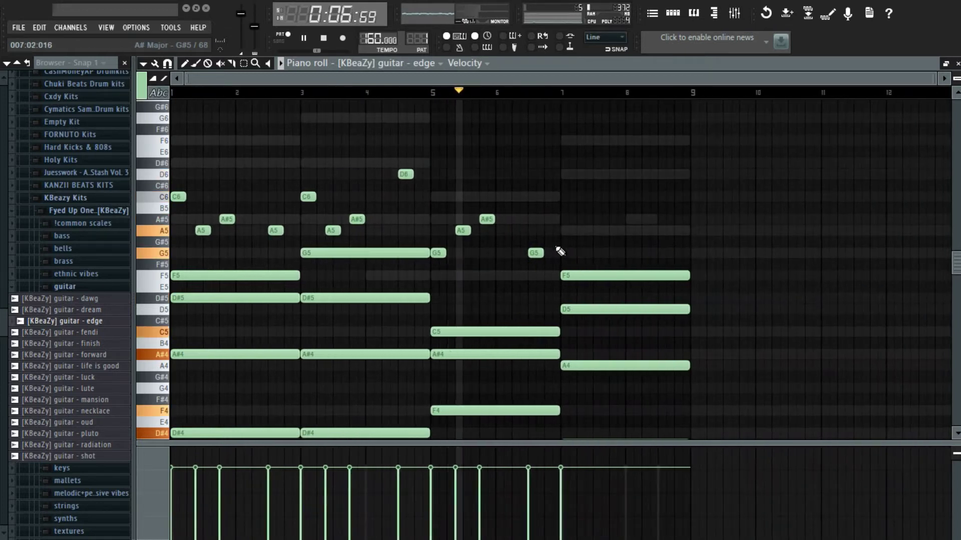
{"action": "key", "text": "space"}
{"action": "key", "text": "space"}
{"action": "left_click_drag", "start_coordinate": [433, 253], "coordinate": [433, 275]}
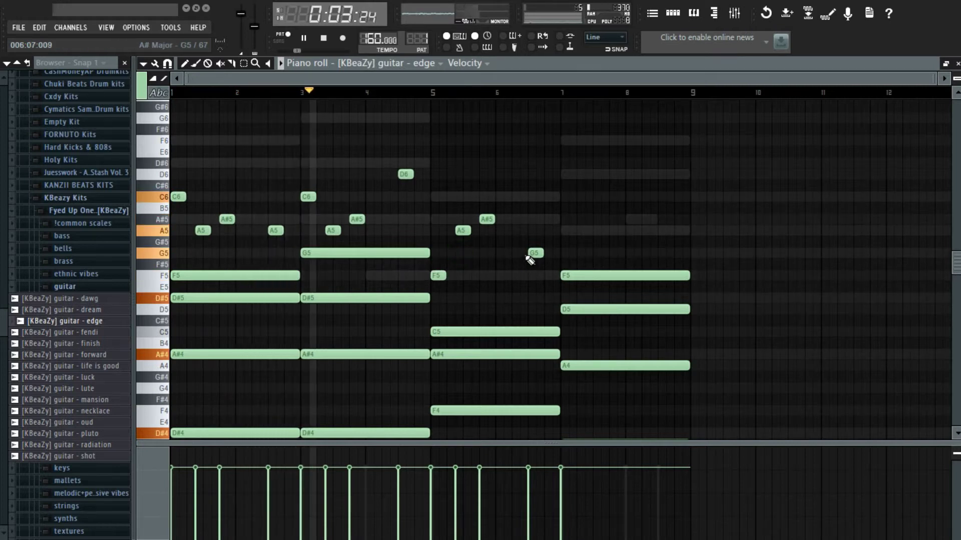
{"action": "left_click_drag", "start_coordinate": [530, 253], "coordinate": [531, 275]}
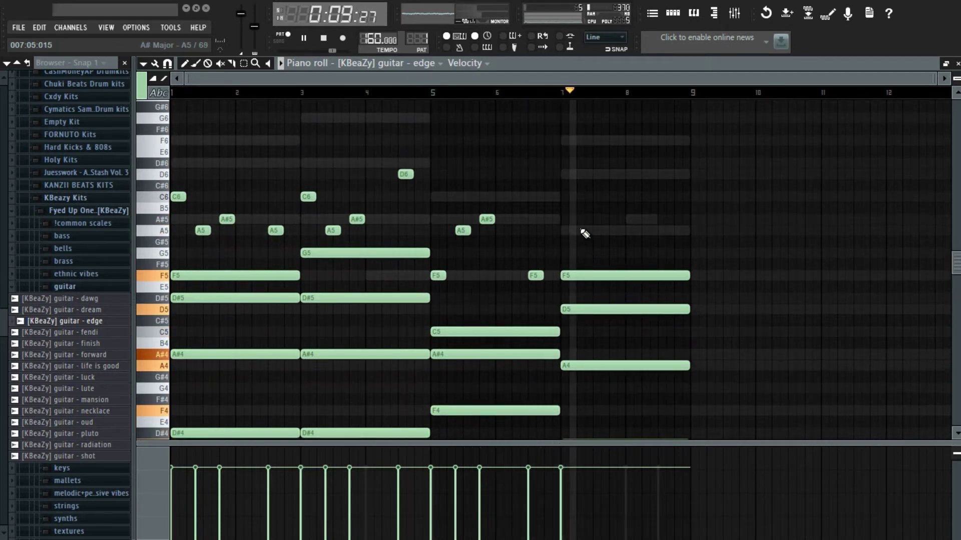
{"action": "key", "text": "space"}
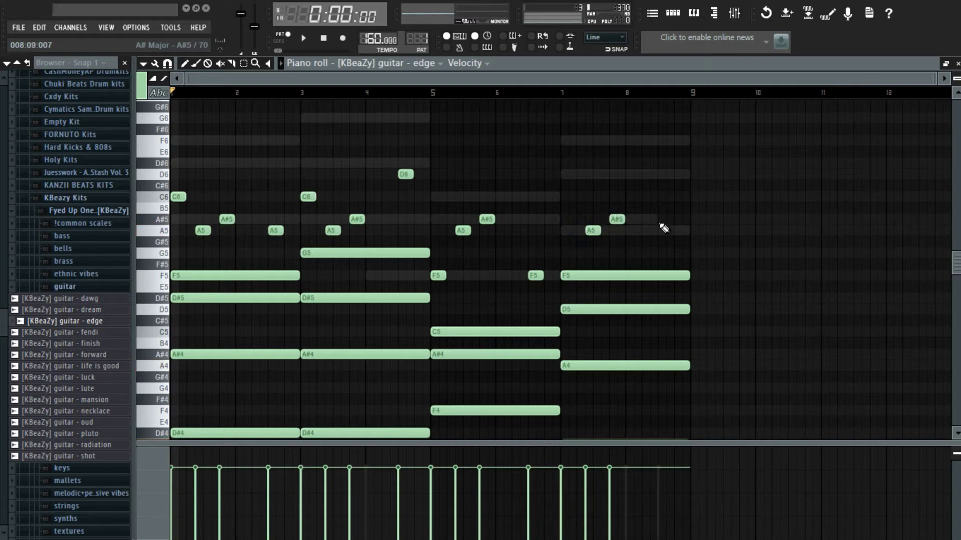
Add an A5 note in the second half of bar 8 and play the full melody
{"action": "left_click", "coordinate": [663, 230]}
{"action": "key", "text": "space"}
{"action": "scroll", "coordinate": [422, 254], "scroll_direction": "down", "scroll_amount": 3}
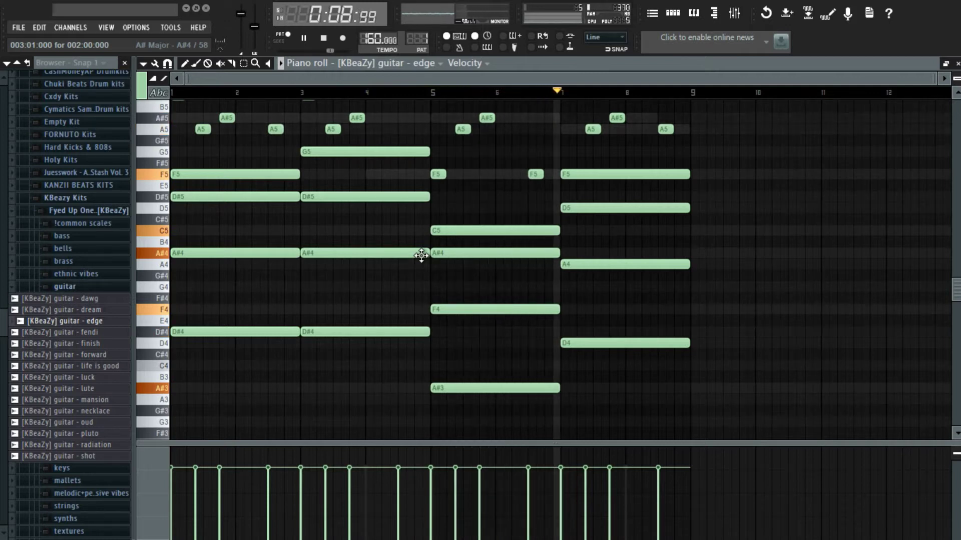
{"action": "key", "text": "F7"}
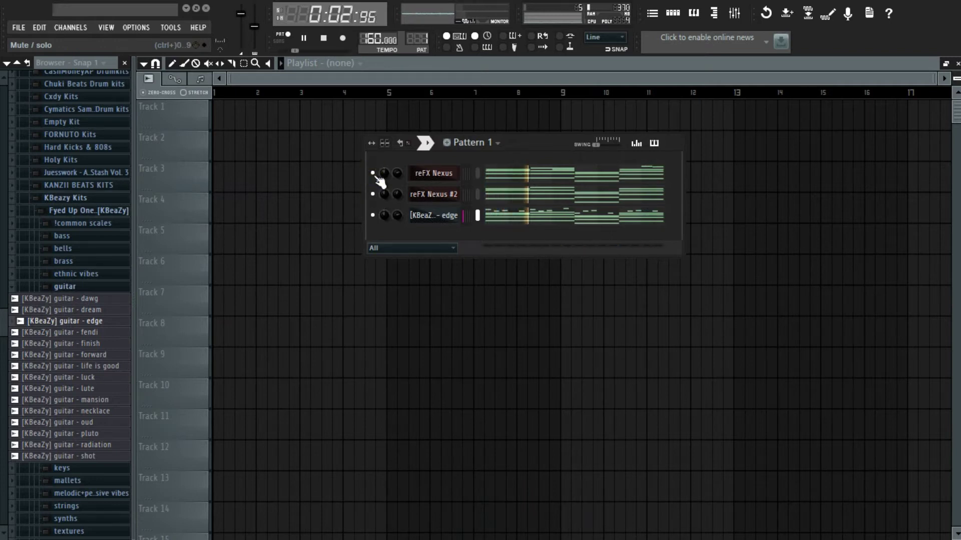
Turn on Normalize in the guitar - edge channel's sample settings
{"action": "left_click", "coordinate": [397, 215]}
{"action": "left_click", "coordinate": [425, 218]}
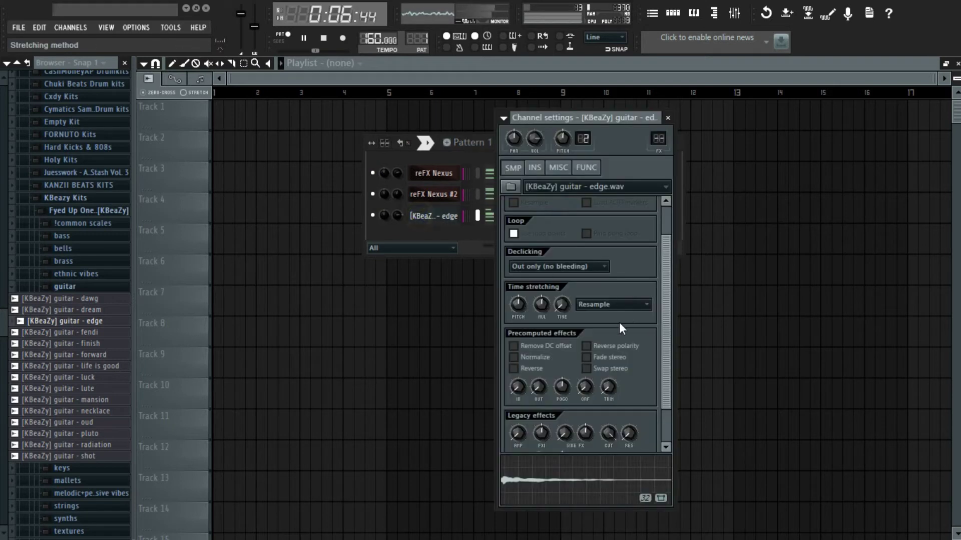
{"action": "left_click", "coordinate": [538, 358]}
{"action": "left_click", "coordinate": [434, 220]}
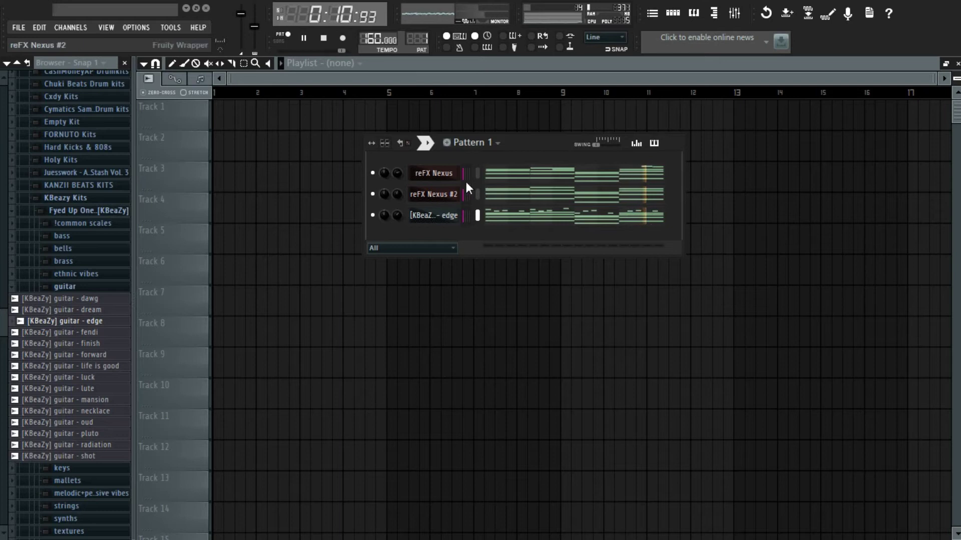
{"action": "key", "text": "space"}
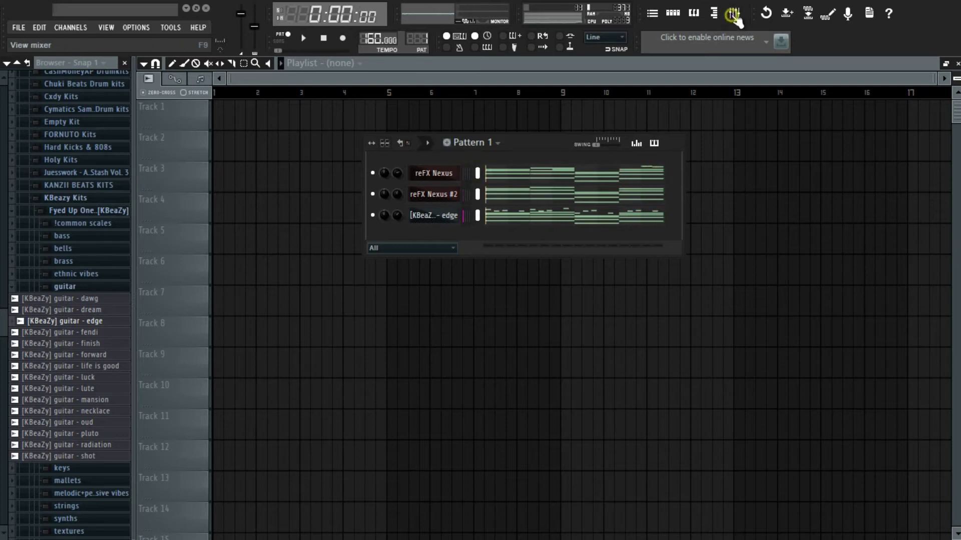
Add Fruity Reeverb 2 to the guitar - edge mixer insert
{"action": "left_click", "coordinate": [733, 15]}
{"action": "left_click", "coordinate": [199, 345]}
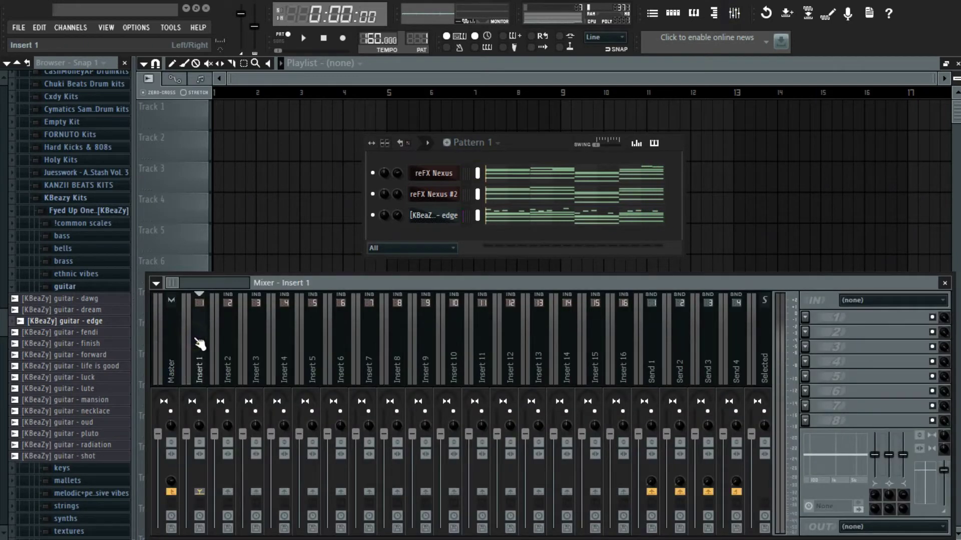
{"action": "left_click", "coordinate": [268, 350]}
{"action": "key", "text": "space"}
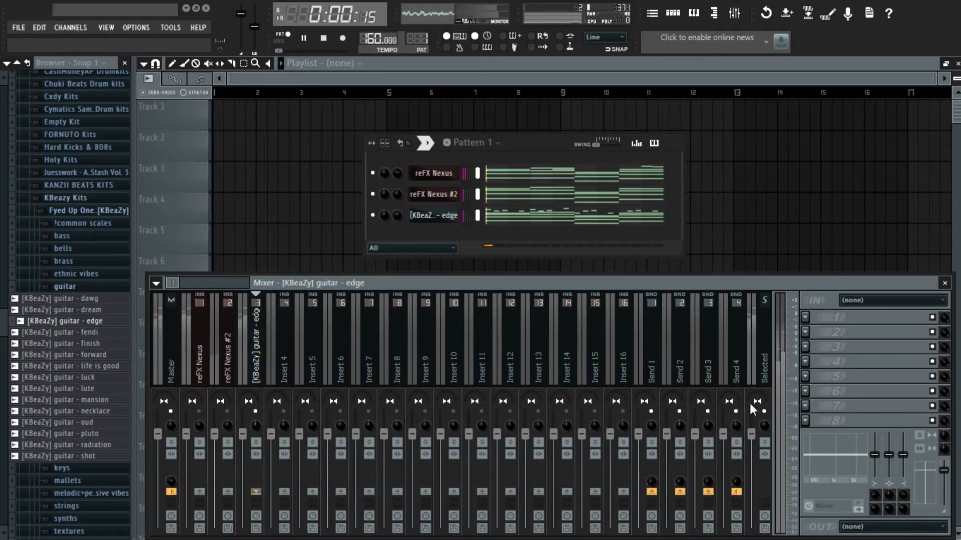
{"action": "left_click", "coordinate": [804, 317]}
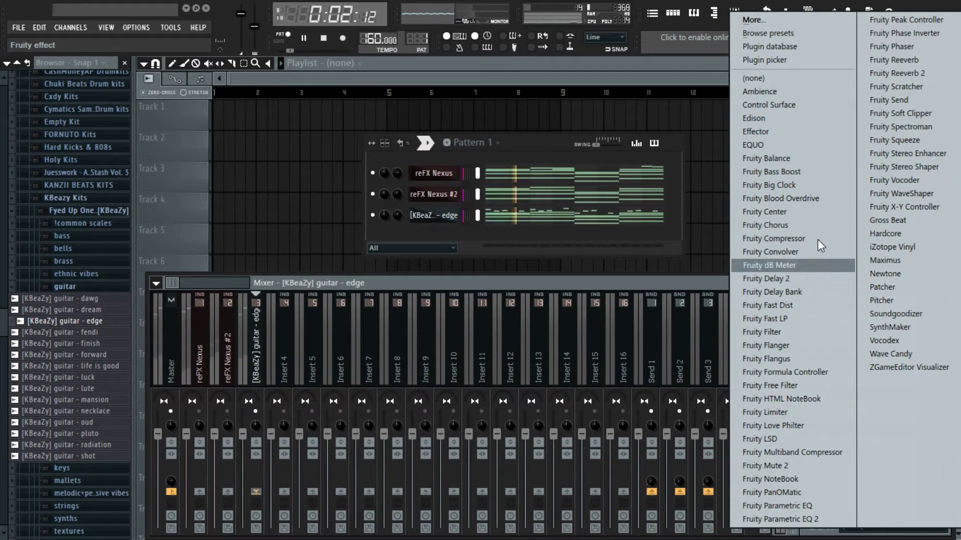
{"action": "left_click", "coordinate": [894, 73]}
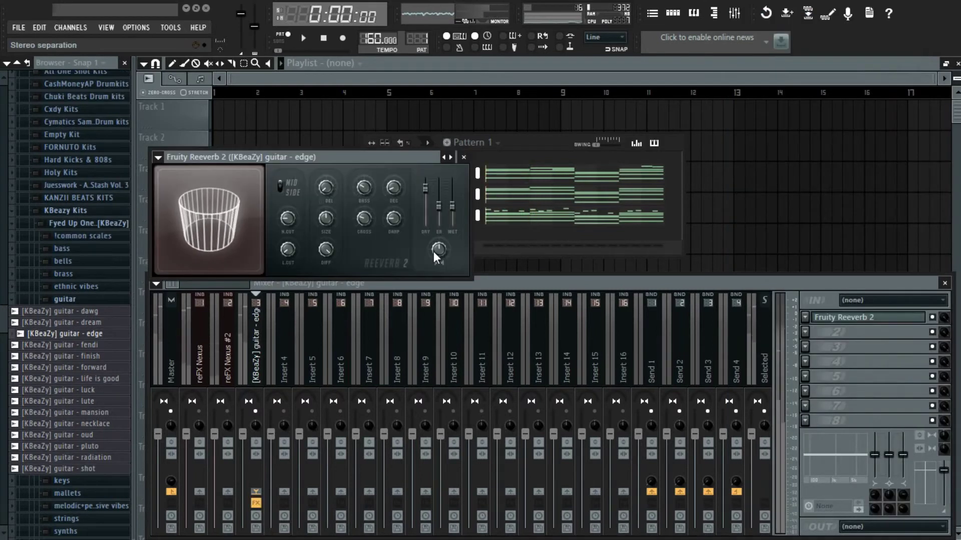
Set reverb room size to 52, lower early reflections, adjust wet, and move it to slot 2
{"action": "left_click_drag", "start_coordinate": [322, 229], "coordinate": [323, 224]}
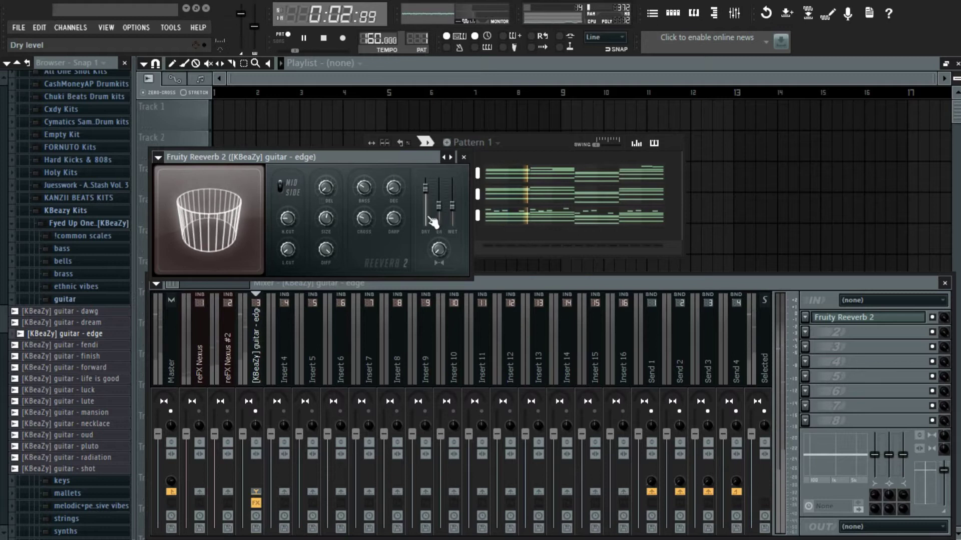
{"action": "key", "text": "space"}
{"action": "left_click_drag", "start_coordinate": [438, 206], "coordinate": [455, 219]}
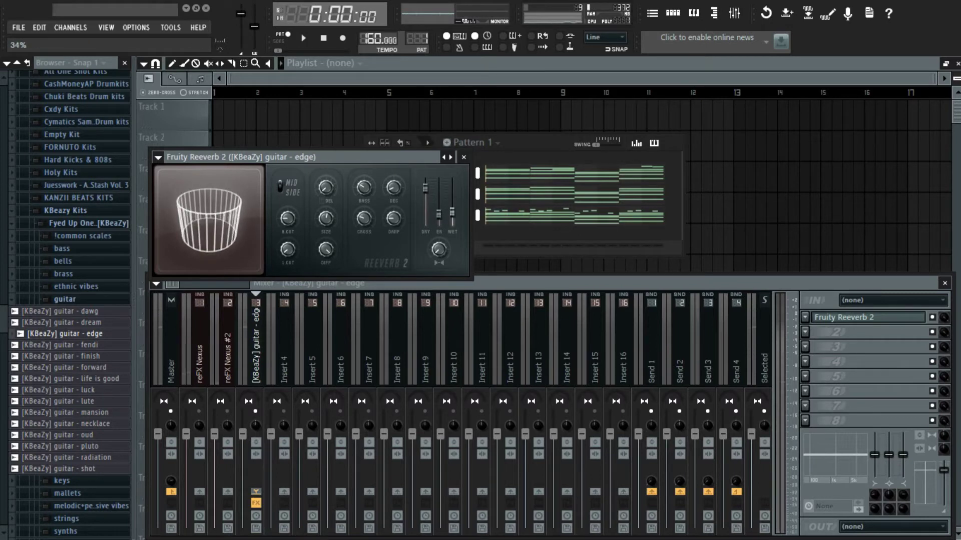
{"action": "left_click_drag", "start_coordinate": [452, 208], "coordinate": [452, 209]}
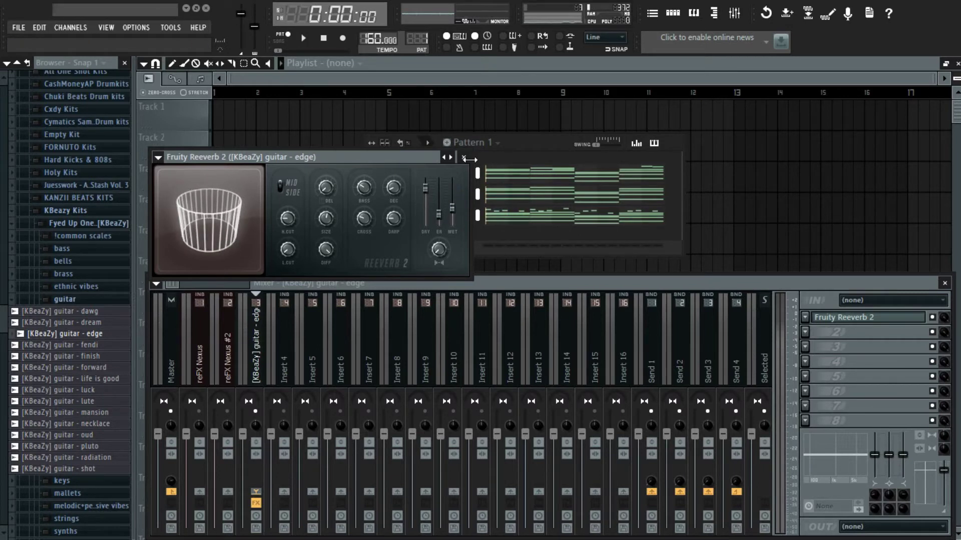
{"action": "left_click", "coordinate": [464, 156]}
{"action": "left_click_drag", "start_coordinate": [876, 317], "coordinate": [875, 335]}
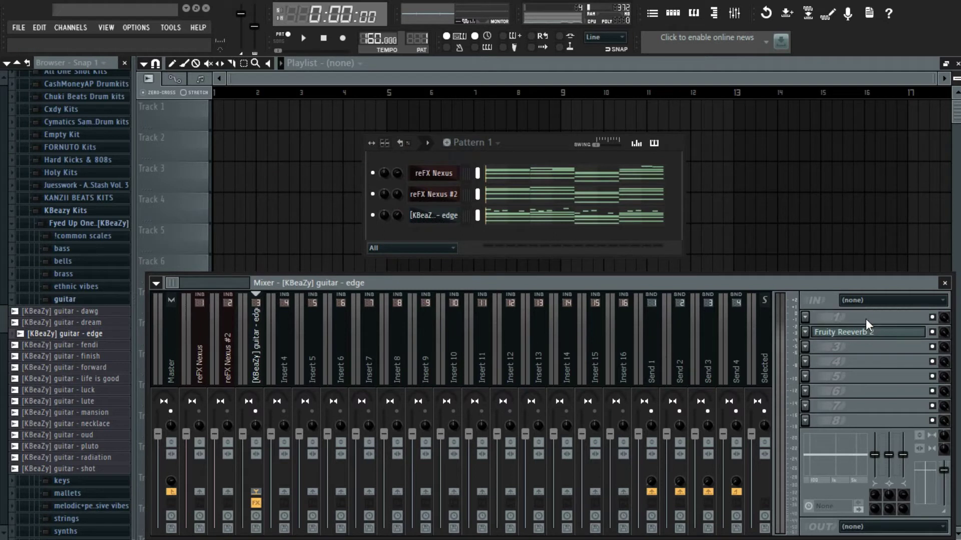
{"action": "left_click", "coordinate": [815, 320]}
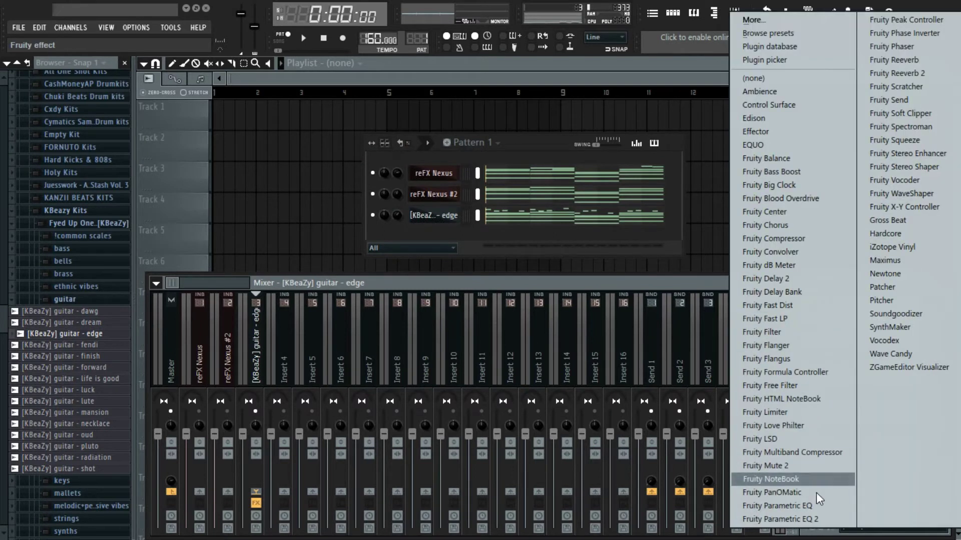
Load Fruity Parametric EQ 2 in slot 1 with its lowest band as a low cut near 165 Hz
{"action": "left_click", "coordinate": [794, 517]}
{"action": "right_click", "coordinate": [250, 301]}
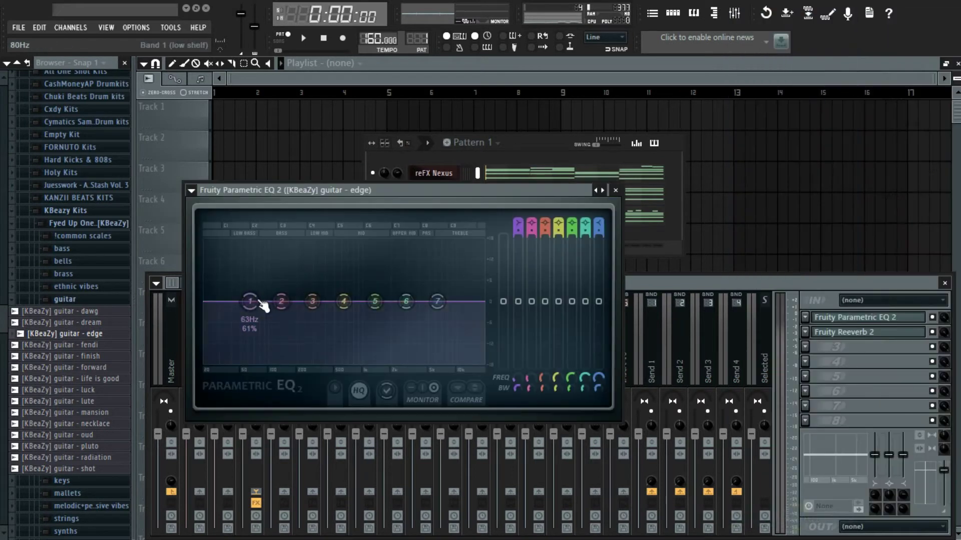
{"action": "mouse_move", "coordinate": [273, 352]}
{"action": "left_click", "coordinate": [311, 354]}
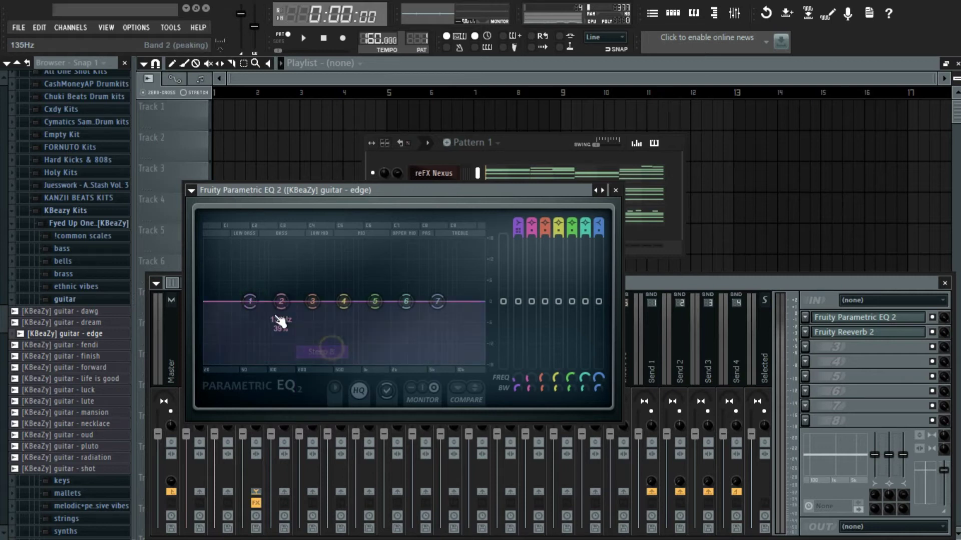
{"action": "left_click_drag", "start_coordinate": [251, 302], "coordinate": [281, 362]}
{"action": "key", "text": "space"}
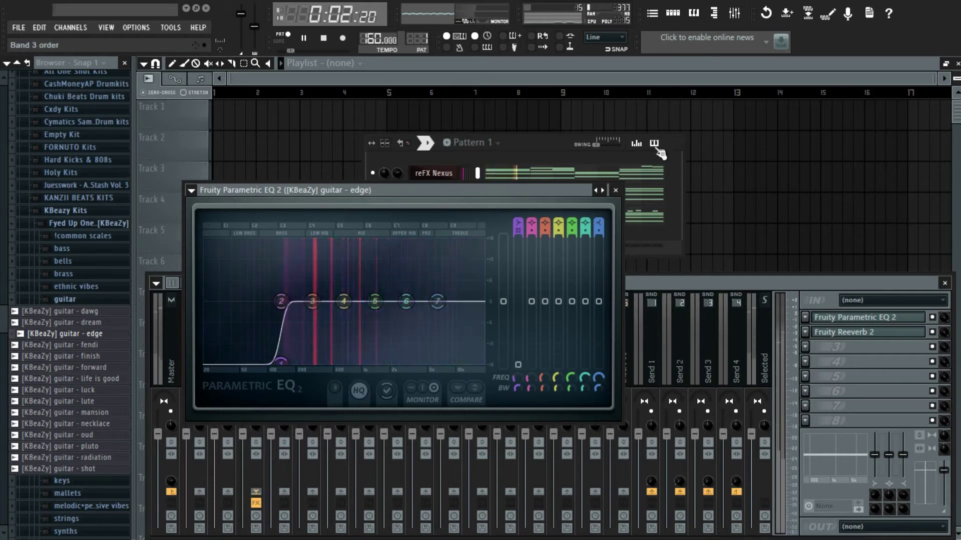
{"action": "left_click", "coordinate": [615, 190]}
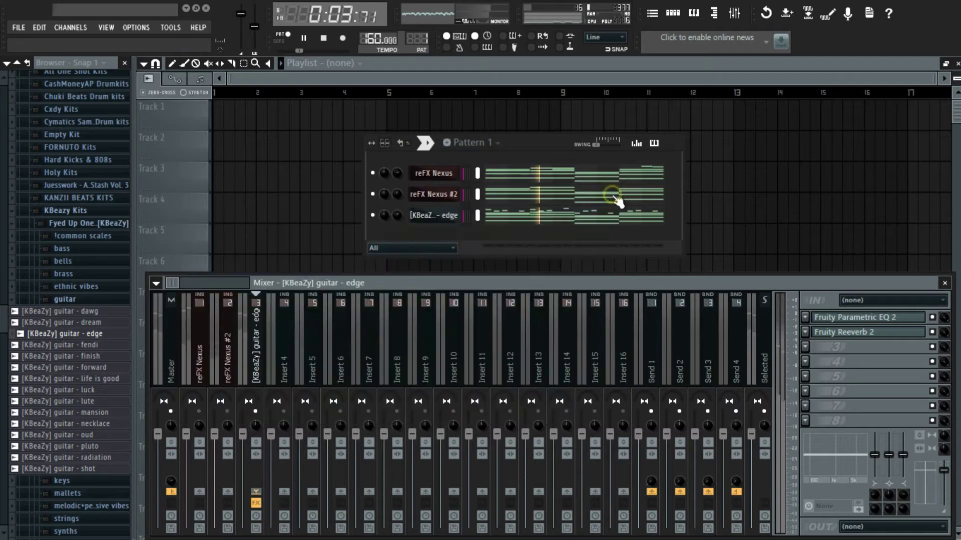
{"action": "left_click", "coordinate": [944, 285]}
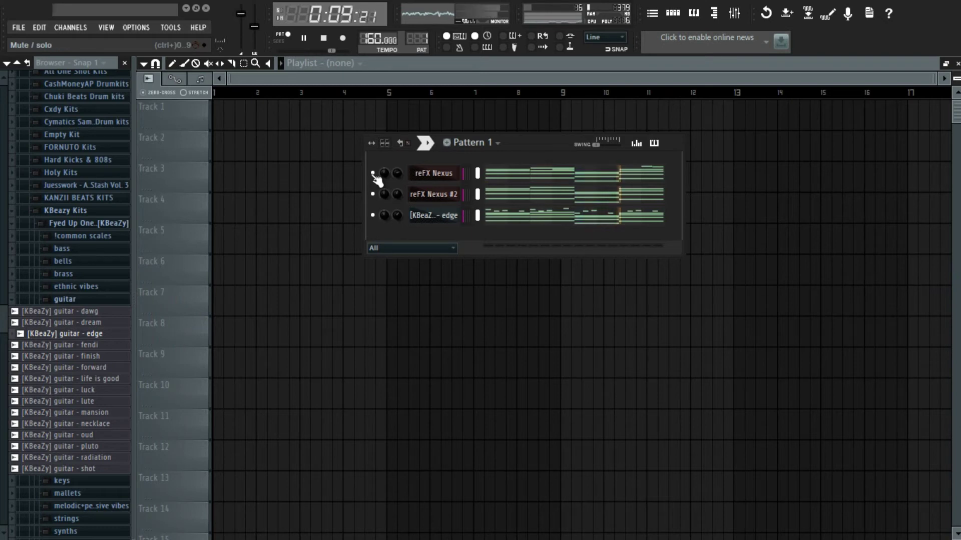
{"action": "left_click", "coordinate": [734, 13]}
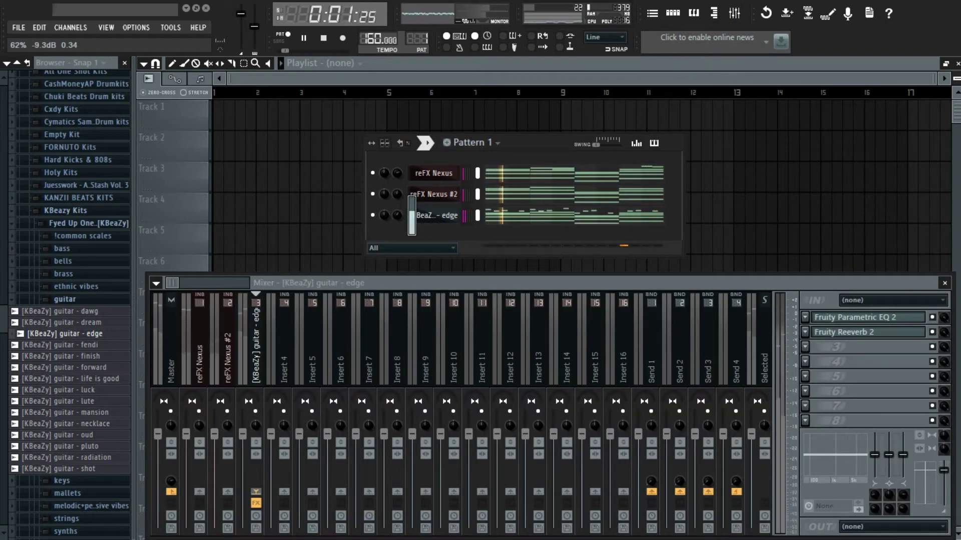
Split the pattern into one pattern per channel
{"action": "key", "text": "space"}
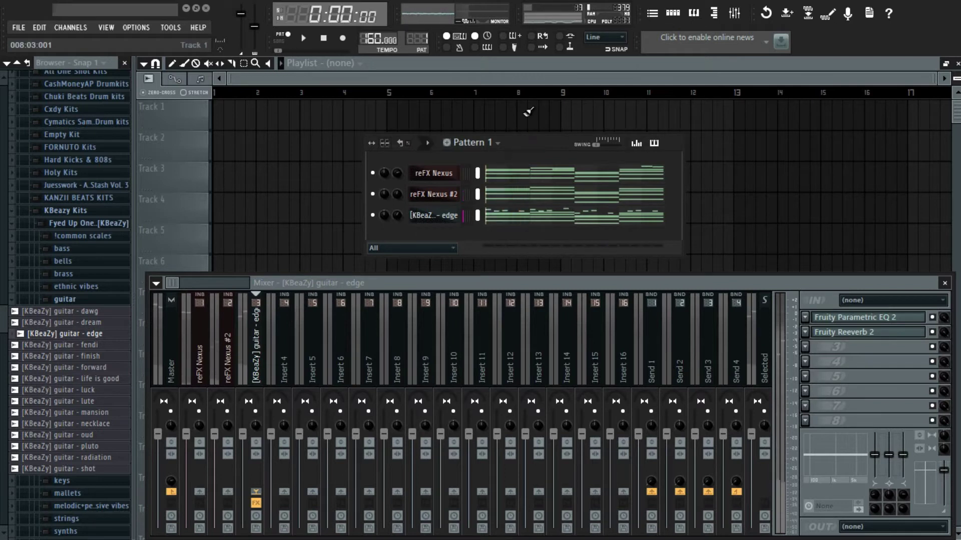
{"action": "key", "text": "F12"}
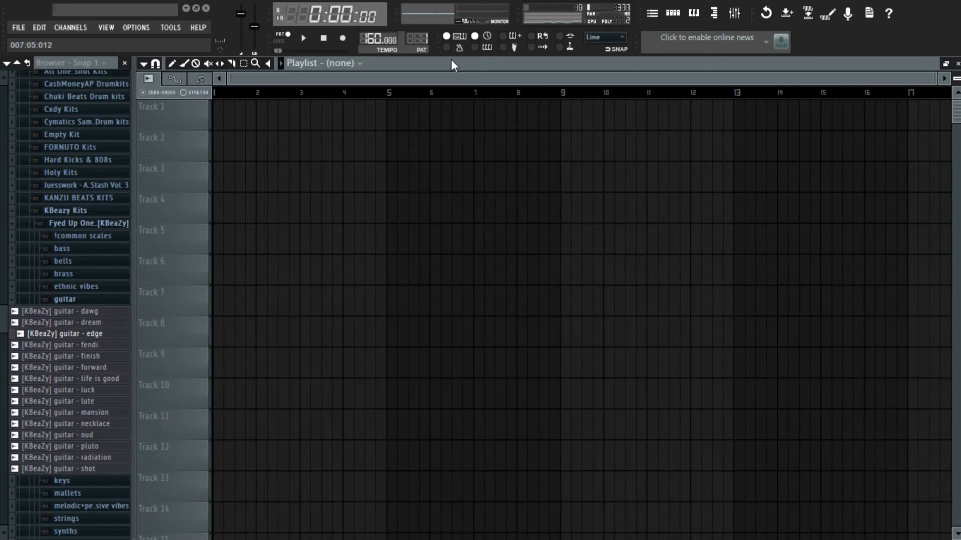
{"action": "left_click", "coordinate": [414, 38]}
{"action": "left_click", "coordinate": [527, 185]}
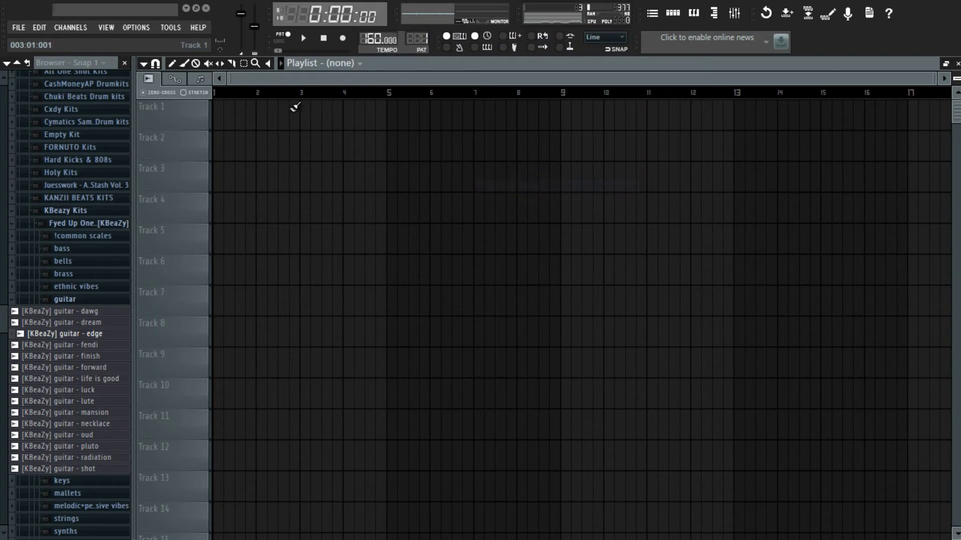
Place reFX Nexus and reFX Nexus #2 clips at bar 1 on Tracks 1 and 2
{"action": "left_click", "coordinate": [269, 116]}
{"action": "left_click", "coordinate": [310, 134]}
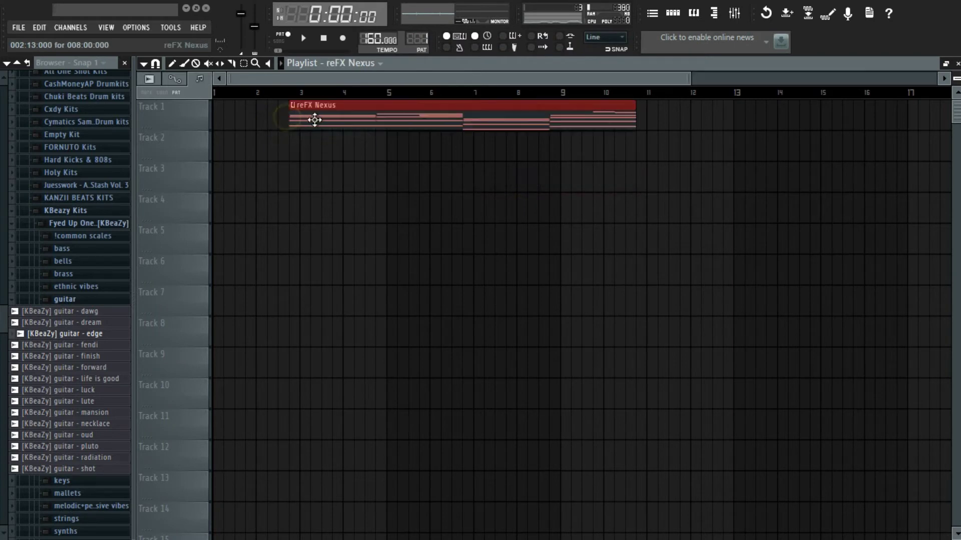
{"action": "left_click_drag", "start_coordinate": [311, 118], "coordinate": [167, 144]}
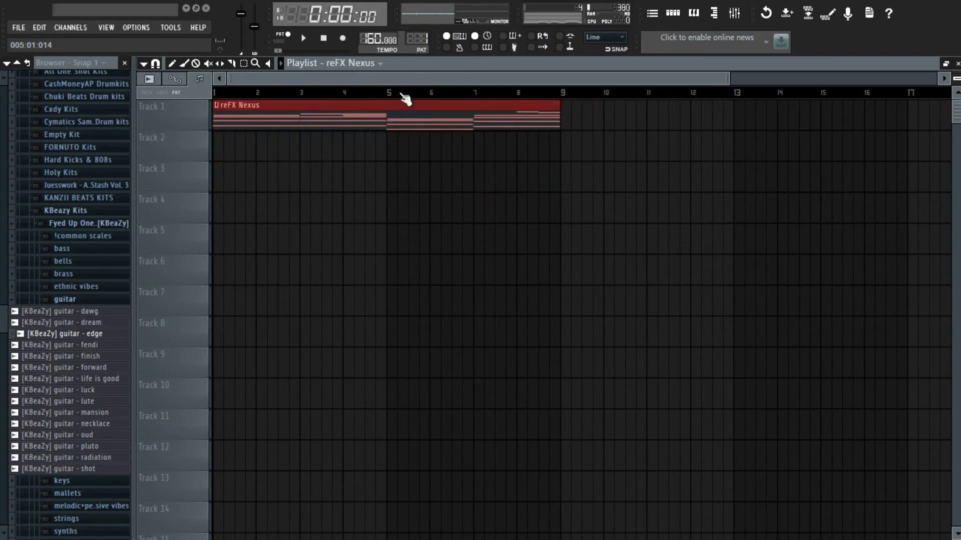
{"action": "left_click", "coordinate": [377, 154]}
{"action": "left_click", "coordinate": [385, 187]}
{"action": "left_click", "coordinate": [344, 166]}
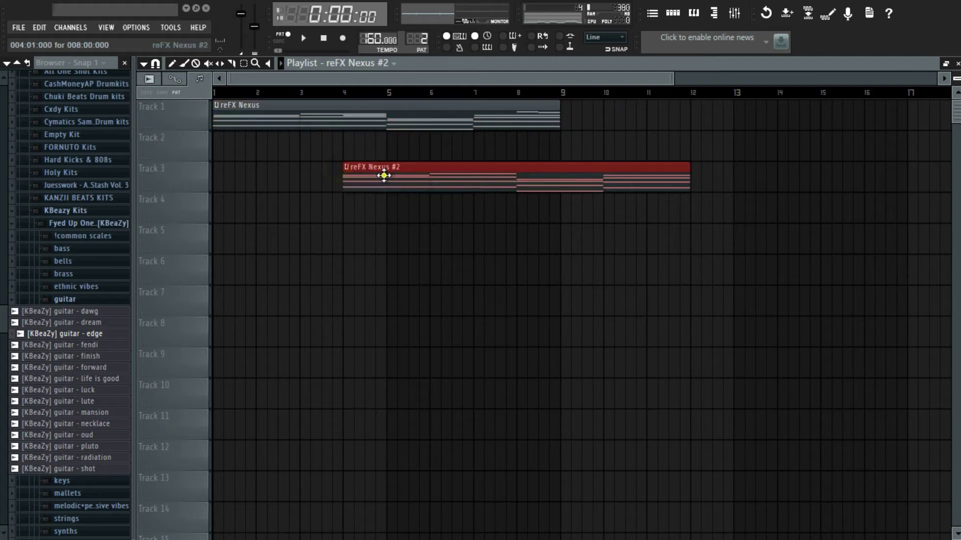
{"action": "left_click_drag", "start_coordinate": [384, 175], "coordinate": [235, 126]}
Place the guitar - edge pattern clip at bar 1 on Track 3
{"action": "left_click", "coordinate": [313, 190]}
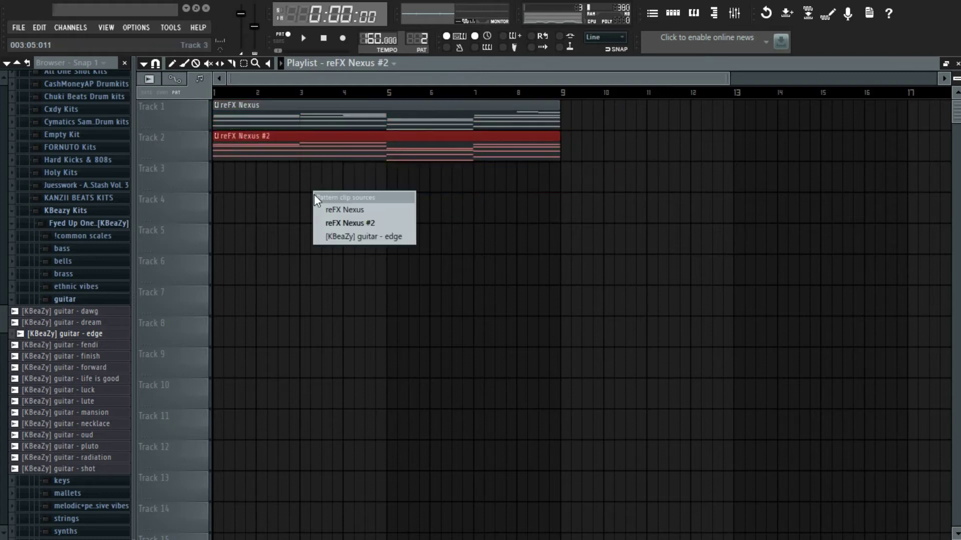
{"action": "left_click", "coordinate": [345, 234]}
{"action": "left_click", "coordinate": [379, 178]}
{"action": "left_click_drag", "start_coordinate": [283, 166], "coordinate": [232, 187]}
{"action": "key", "text": "space"}
{"action": "right_click", "coordinate": [251, 203]}
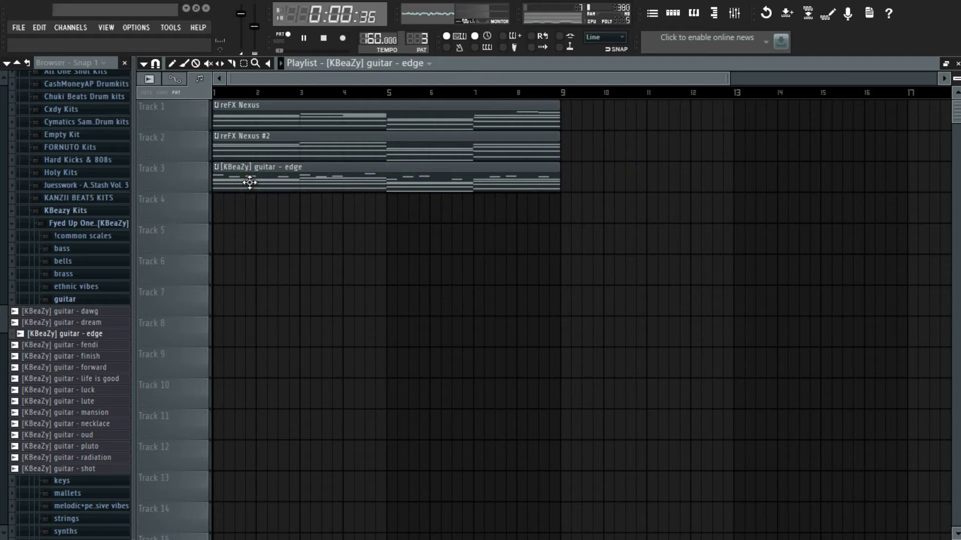
Switch playback to song mode and solo Track 3 to hear only the guitar
{"action": "left_click", "coordinate": [288, 41]}
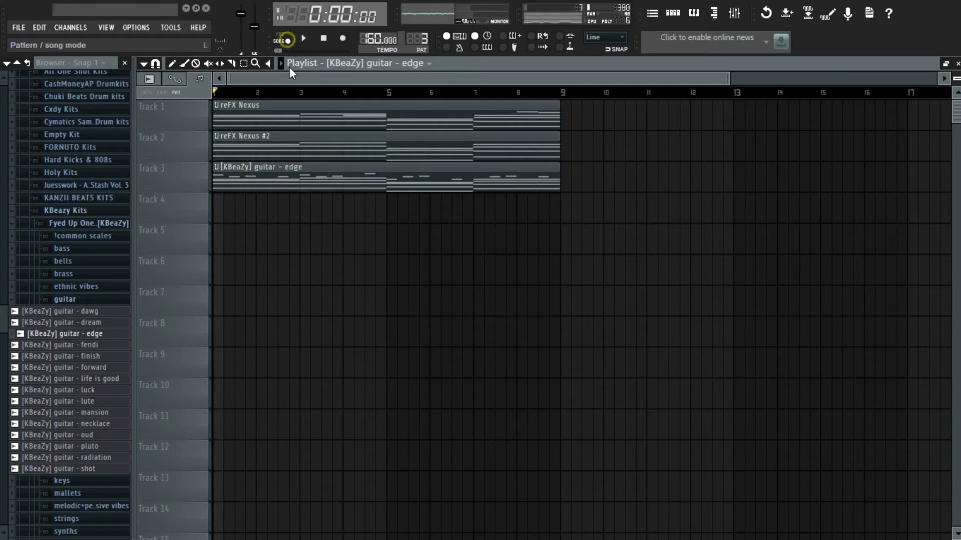
{"action": "double_click", "coordinate": [300, 173]}
{"action": "scroll", "coordinate": [300, 178], "scroll_direction": "down", "scroll_amount": 3}
{"action": "key", "text": "F7"}
{"action": "key", "text": "F6"}
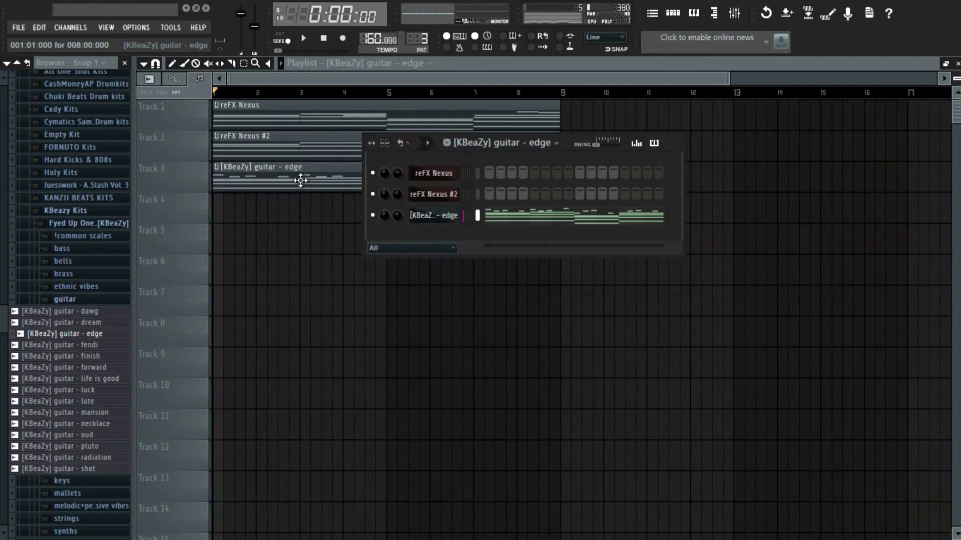
{"action": "right_click", "coordinate": [204, 188]}
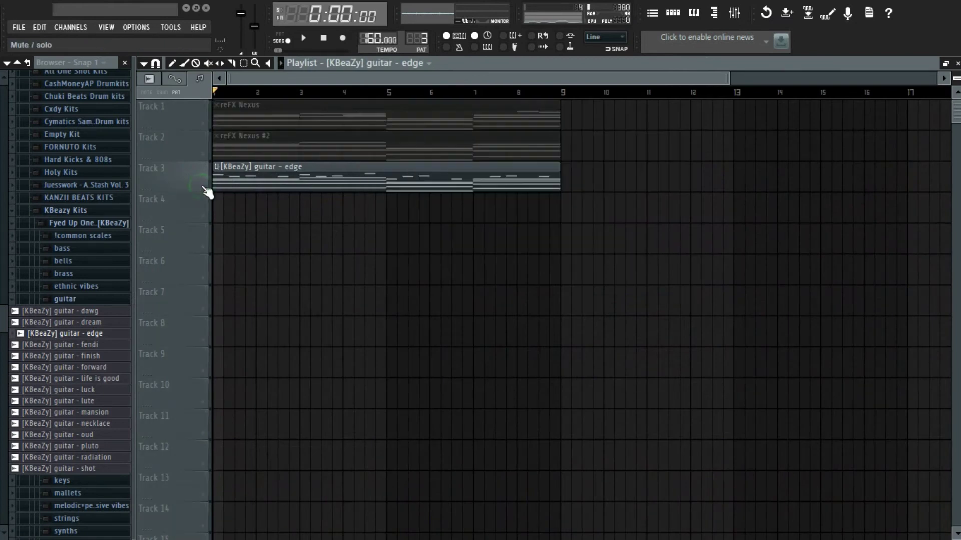
Transpose all guitar - edge notes up six semitones into E major and play them back
{"action": "double_click", "coordinate": [261, 177]}
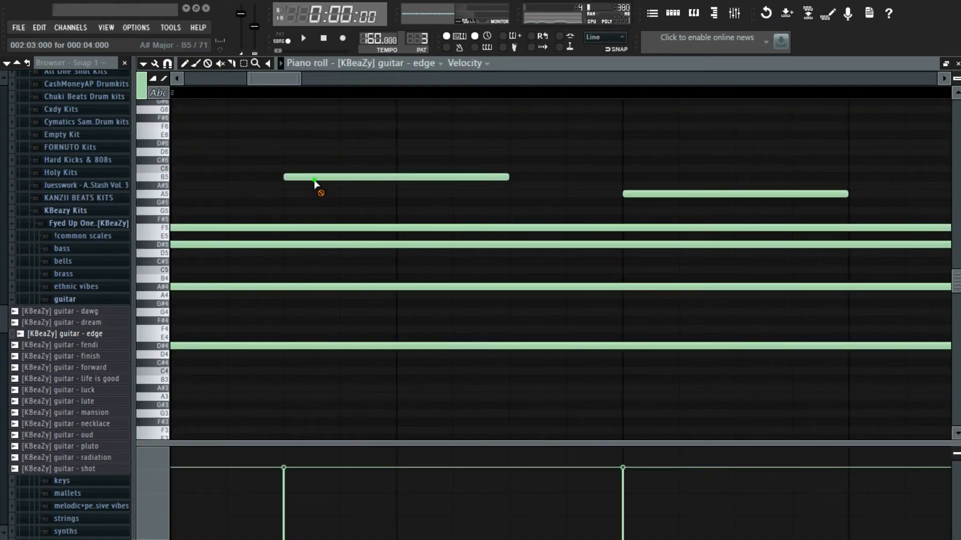
{"action": "scroll", "coordinate": [315, 184], "scroll_direction": "down", "scroll_amount": 5}
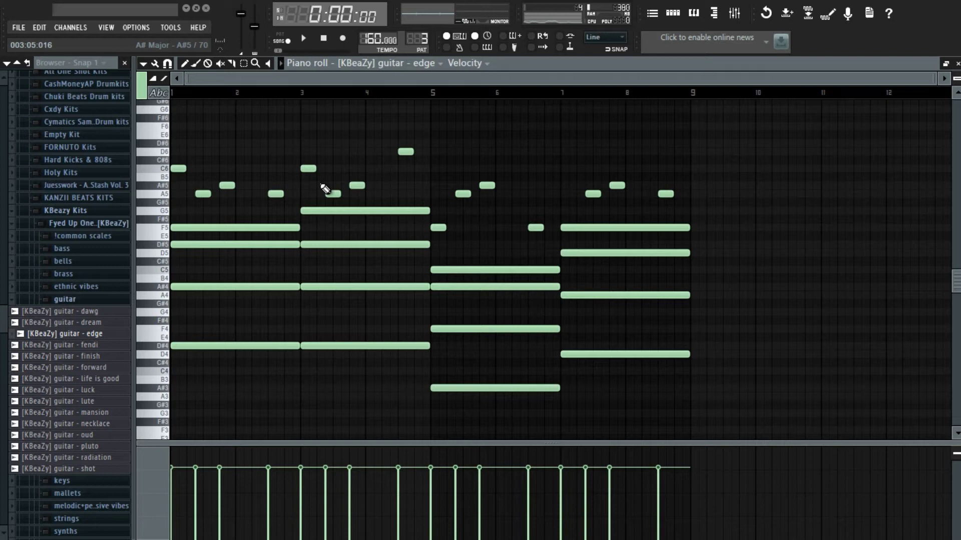
{"action": "key", "text": "shift+Up"}
{"action": "key", "text": "shift+Up"}
{"action": "key", "text": "shift+Up"}
{"action": "key", "text": "shift+Up"}
{"action": "key", "text": "shift+Up"}
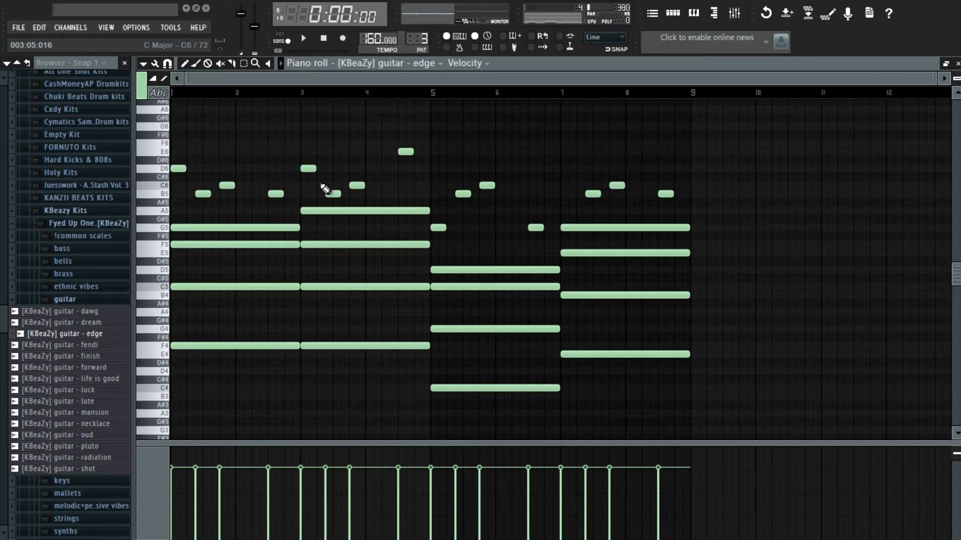
{"action": "key", "text": "shift+Up"}
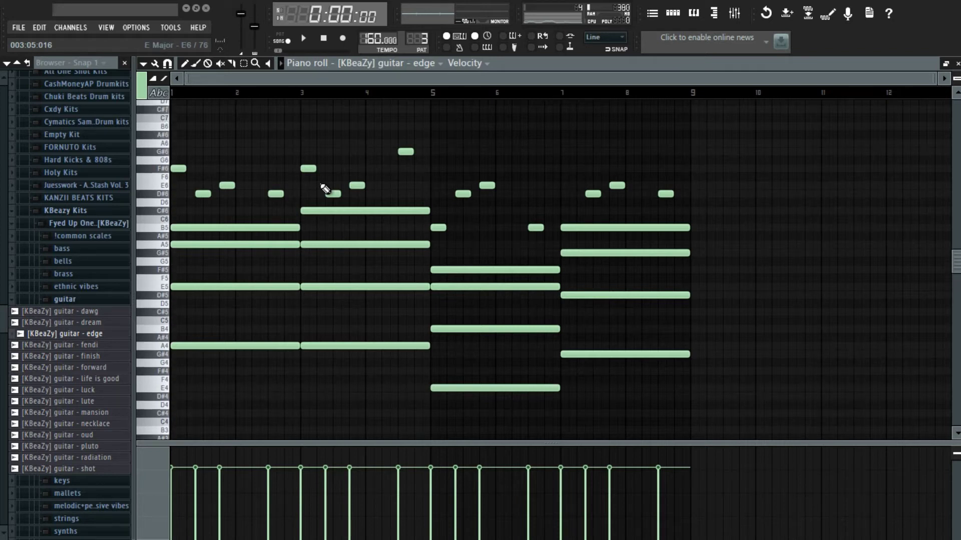
{"action": "key", "text": "space"}
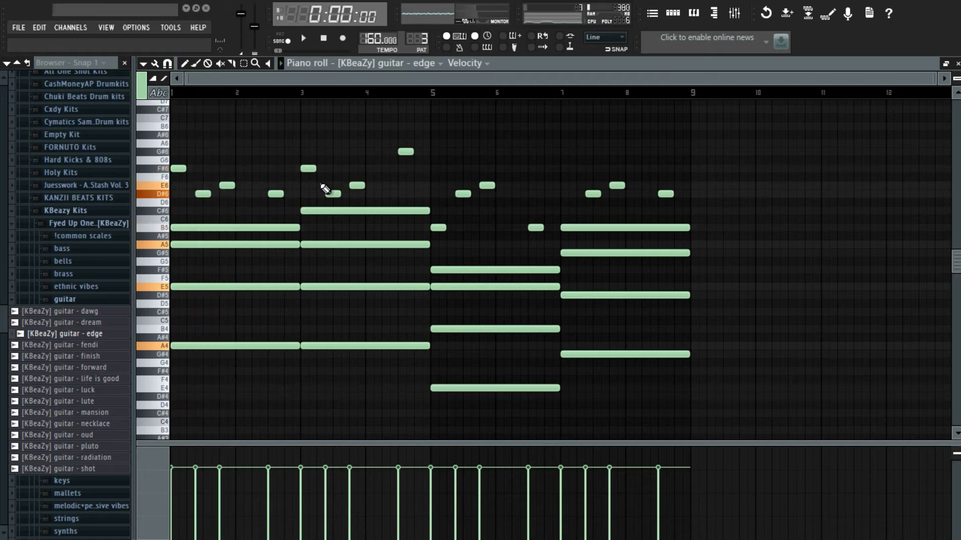
{"action": "key", "text": "F5"}
Arm the guitar - edge mixer insert for recording and select bars 1 to 9
{"action": "left_click", "coordinate": [376, 287]}
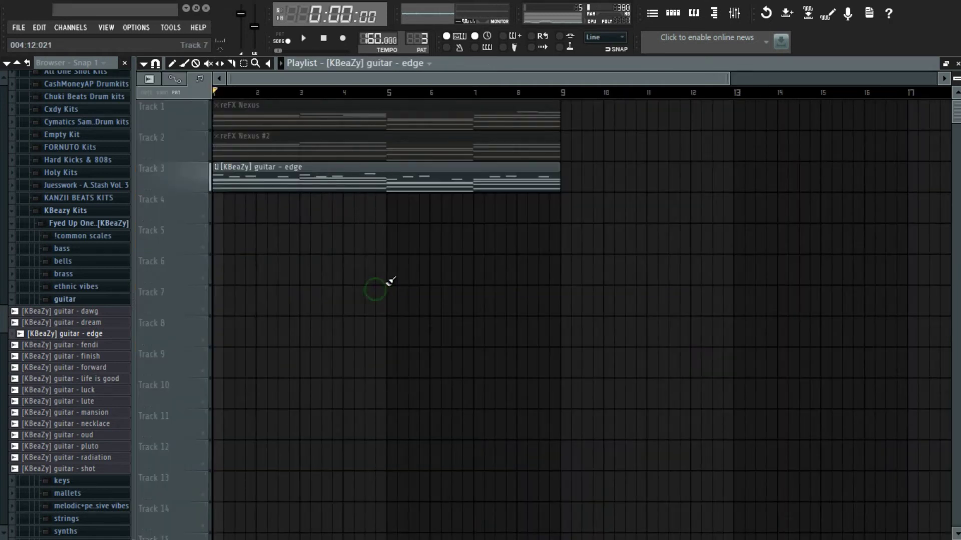
{"action": "left_click", "coordinate": [733, 15]}
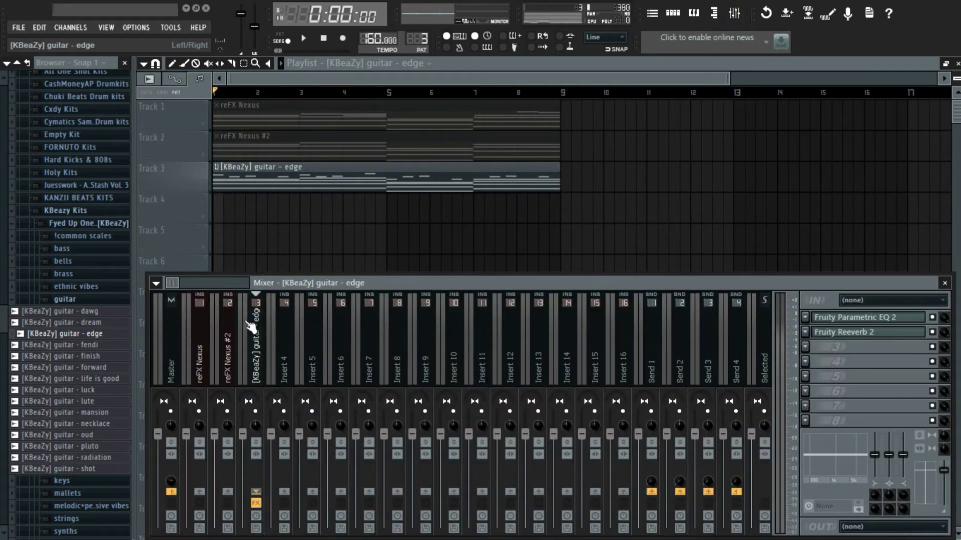
{"action": "left_click", "coordinate": [256, 528]}
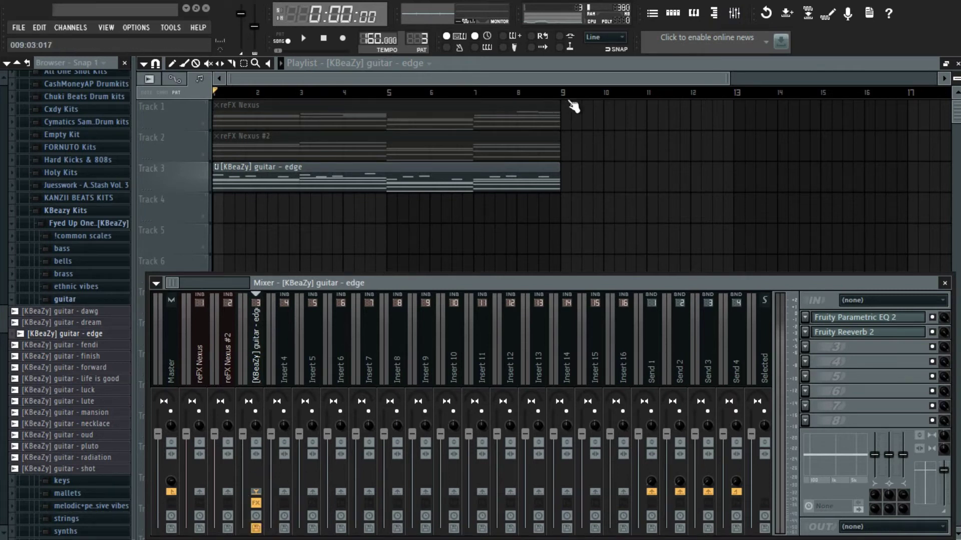
{"action": "left_click_drag", "start_coordinate": [560, 95], "coordinate": [2, 220]}
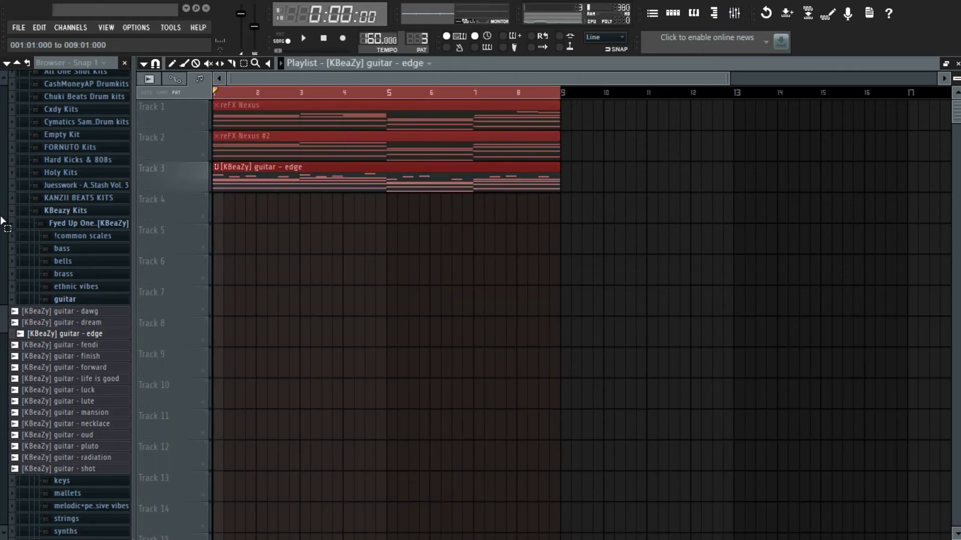
Render the guitar - edge mixer track to a wave file
{"action": "left_click", "coordinate": [734, 13]}
{"action": "left_click", "coordinate": [157, 283]}
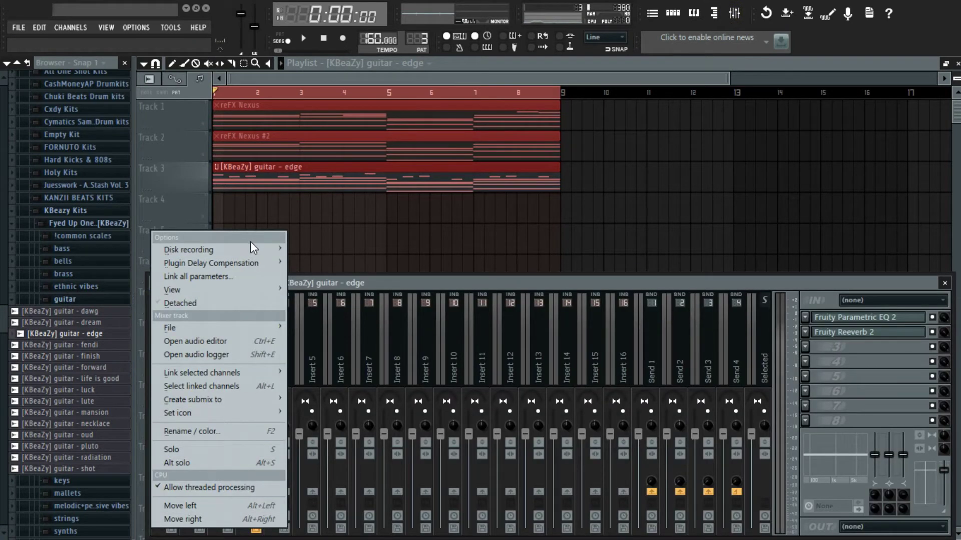
{"action": "mouse_move", "coordinate": [254, 248]}
{"action": "left_click", "coordinate": [329, 251]}
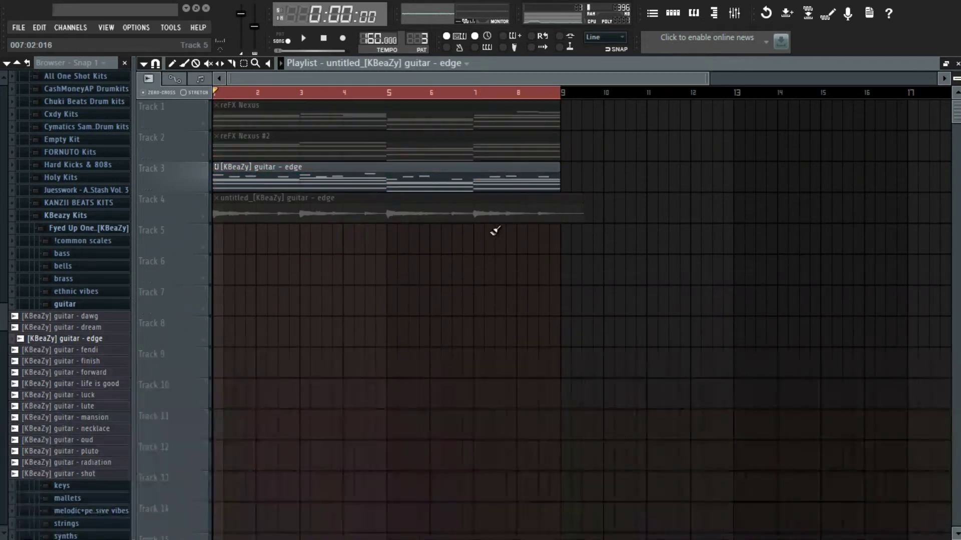
Delete the original guitar pattern clip from Track 3
{"action": "scroll", "coordinate": [550, 216], "scroll_direction": "up", "scroll_amount": 3}
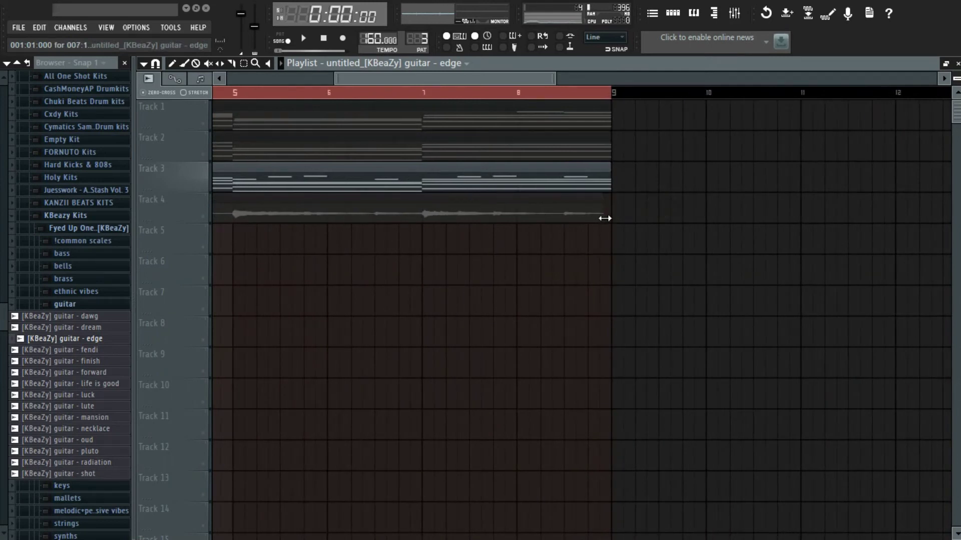
{"action": "scroll", "coordinate": [610, 218], "scroll_direction": "up", "scroll_amount": 3}
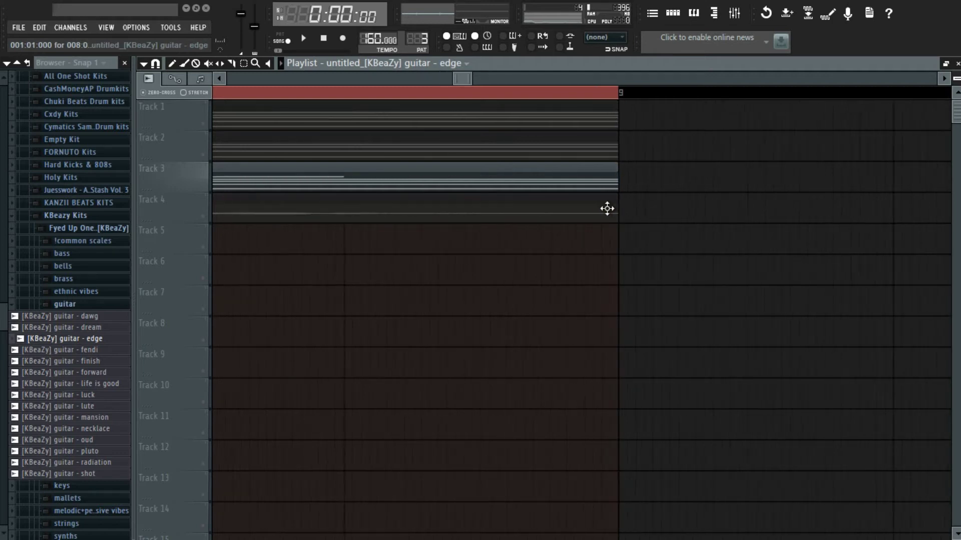
{"action": "scroll", "coordinate": [325, 208], "scroll_direction": "down", "scroll_amount": 4}
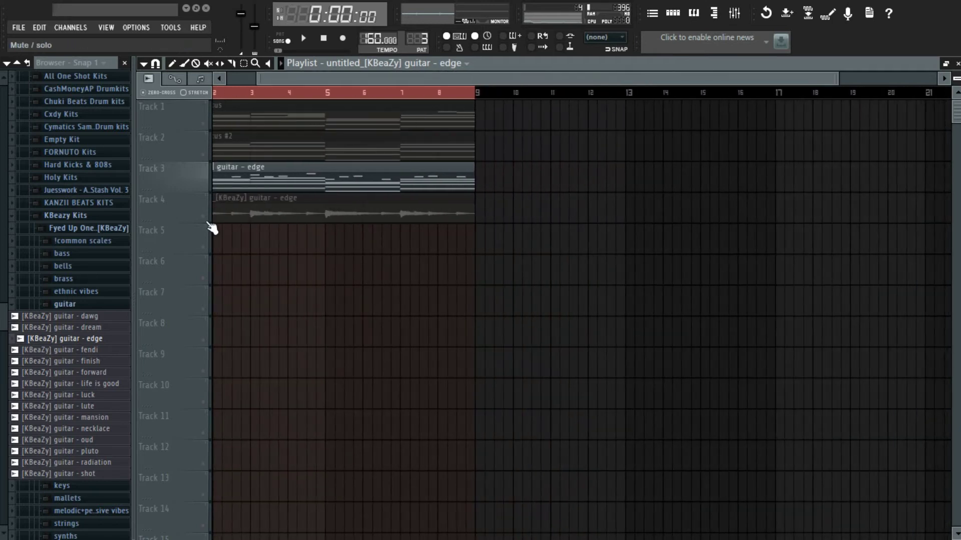
{"action": "right_click", "coordinate": [223, 180]}
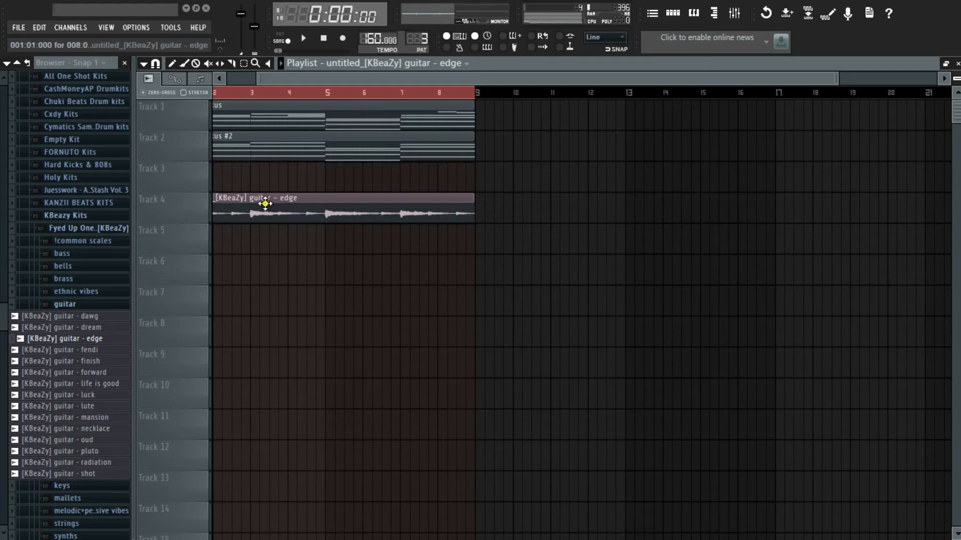
Set the rendered guitar audio's time stretching mode to Auto
{"action": "double_click", "coordinate": [265, 200]}
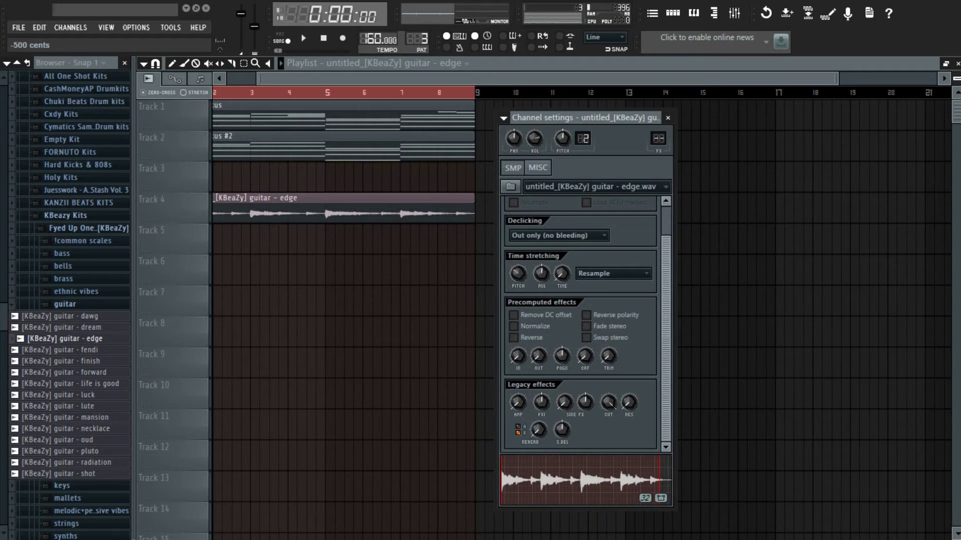
{"action": "left_click_drag", "start_coordinate": [522, 274], "coordinate": [525, 275]}
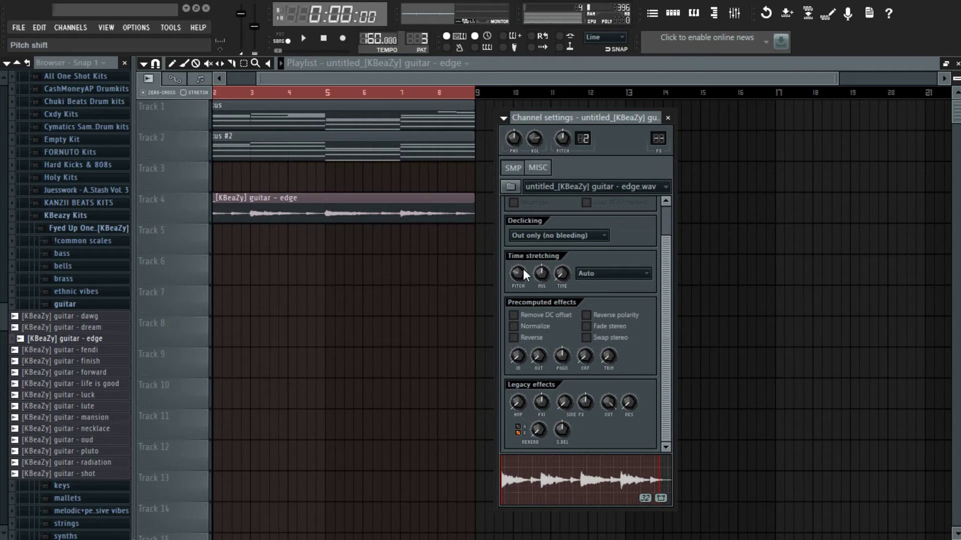
{"action": "left_click", "coordinate": [390, 285]}
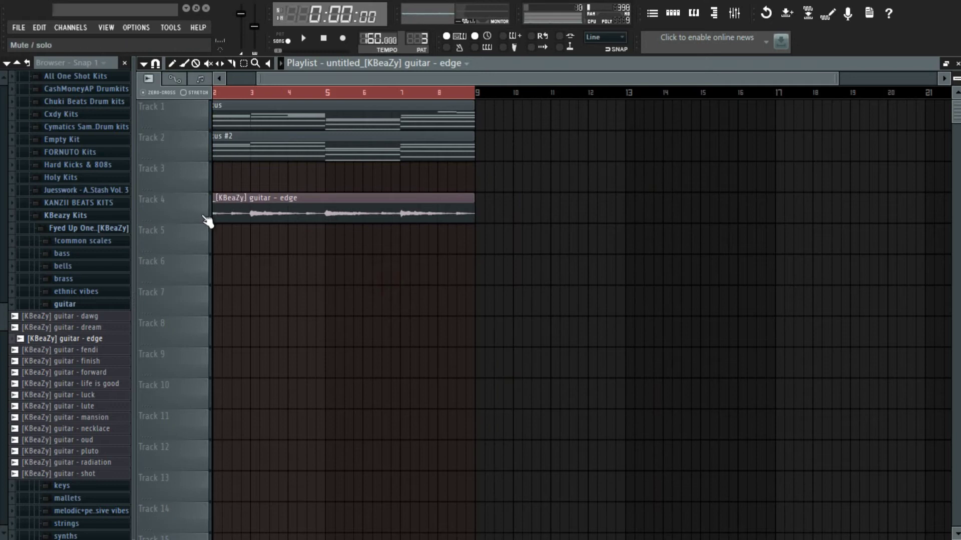
Move the rendered guitar audio clip up to Track 3 and solo it
{"action": "key", "text": "space"}
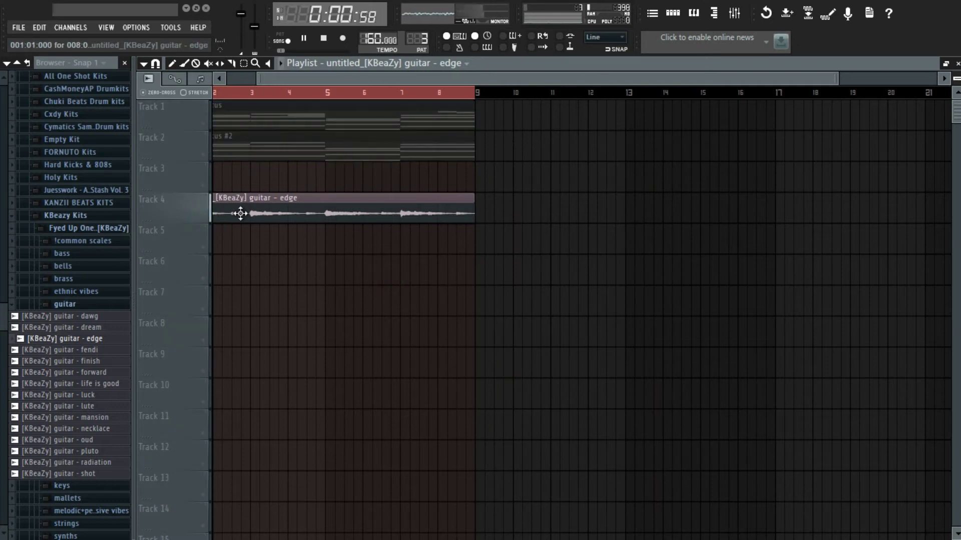
{"action": "left_click_drag", "start_coordinate": [242, 193], "coordinate": [240, 171]}
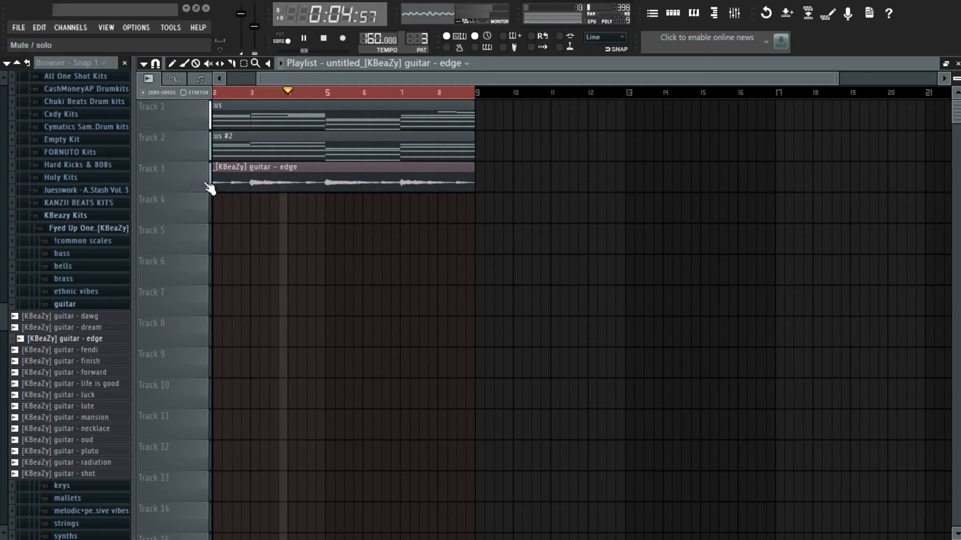
{"action": "right_click", "coordinate": [204, 188]}
{"action": "scroll", "coordinate": [575, 88], "scroll_direction": "down", "scroll_amount": 2}
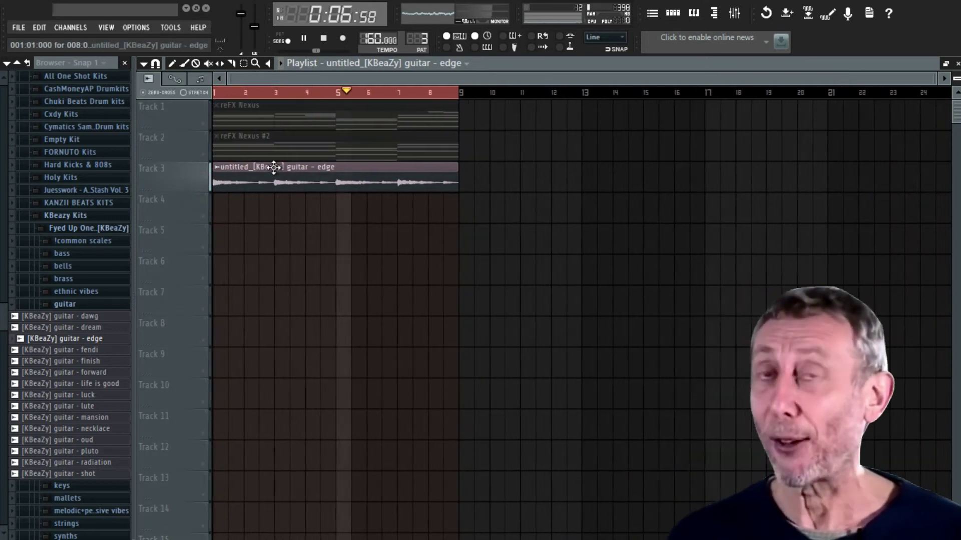
{"action": "key", "text": "space"}
In pattern mode, mute the rendered guitar audio channel and play the pattern
{"action": "left_click", "coordinate": [673, 13]}
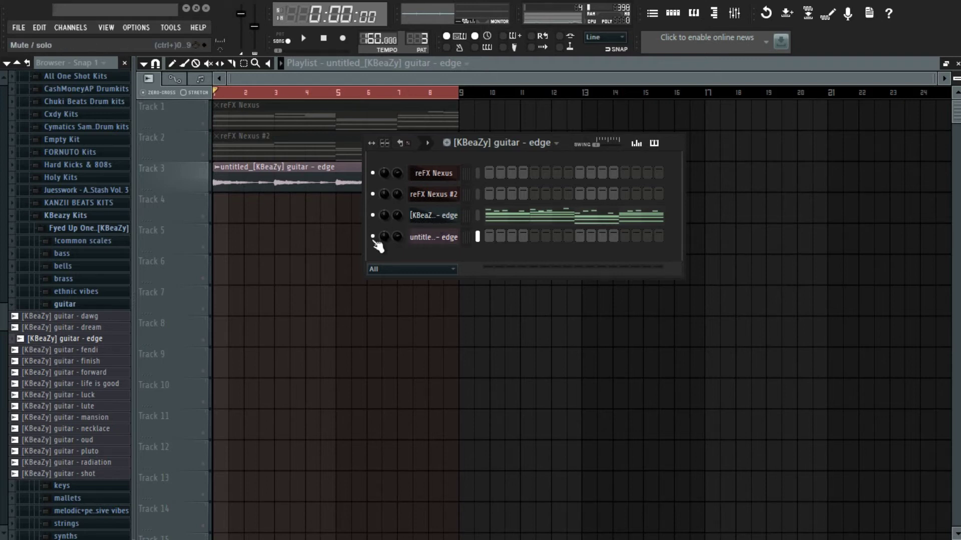
{"action": "key", "text": "l"}
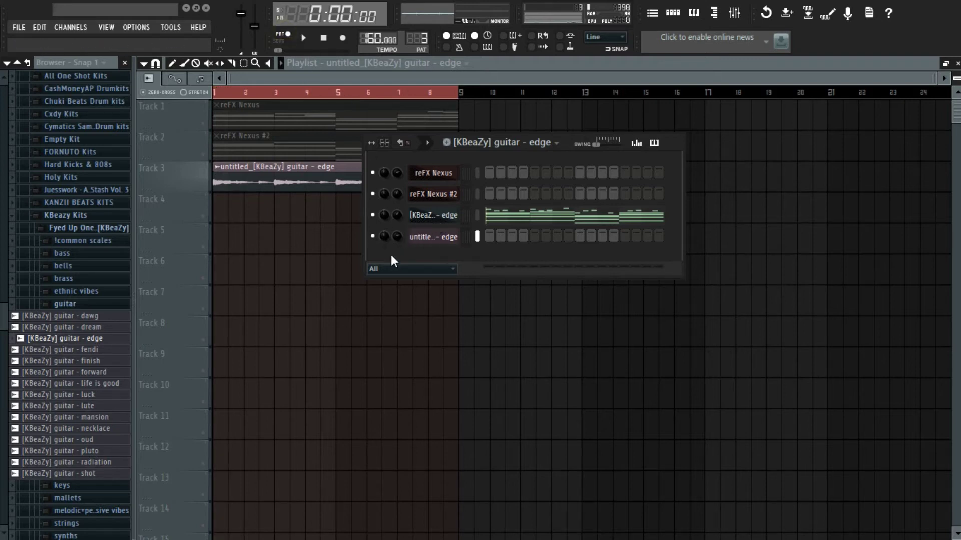
{"action": "right_click", "coordinate": [373, 236]}
{"action": "left_click", "coordinate": [373, 236]}
{"action": "key", "text": "space"}
{"action": "key", "text": "space"}
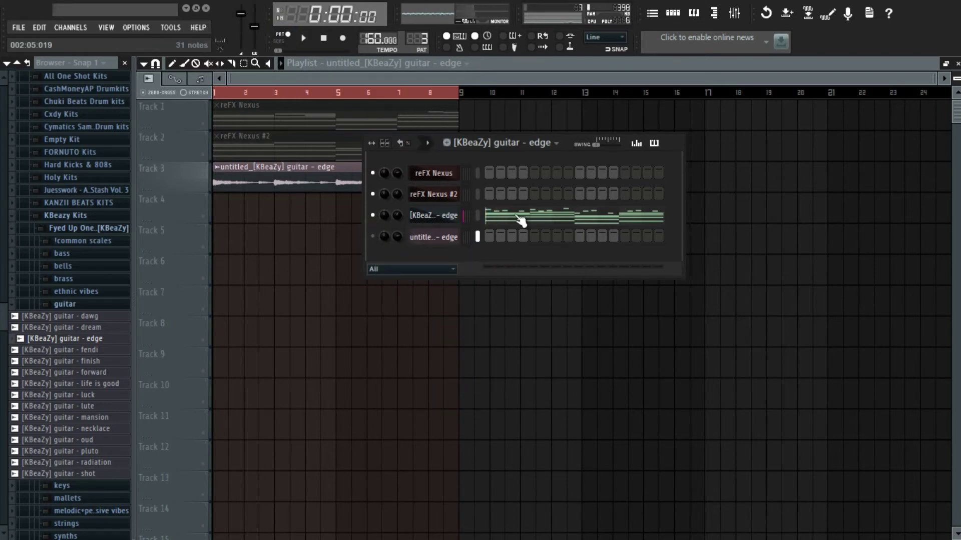
Compare the guitar pattern notes against the rendered audio by swapping which channel is muted
{"action": "left_click", "coordinate": [519, 219]}
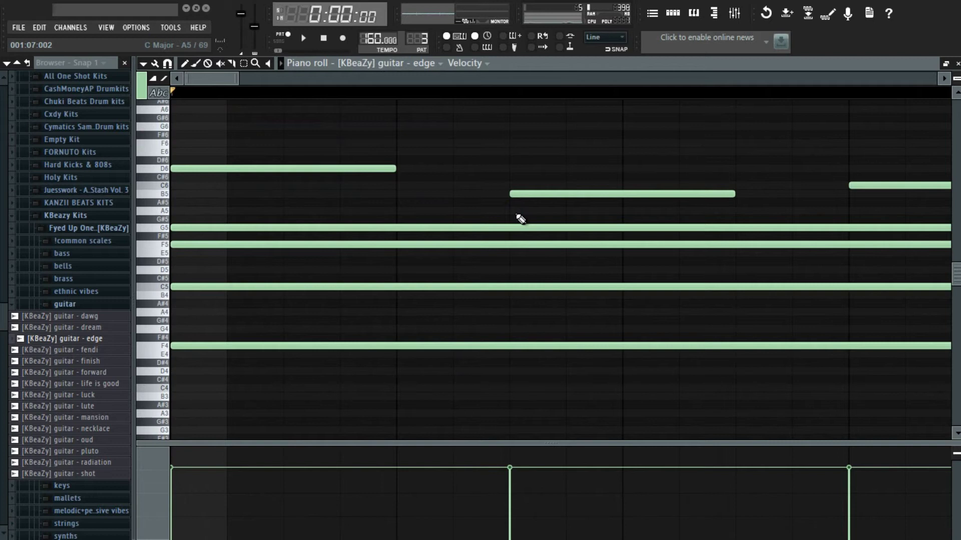
{"action": "key", "text": "space"}
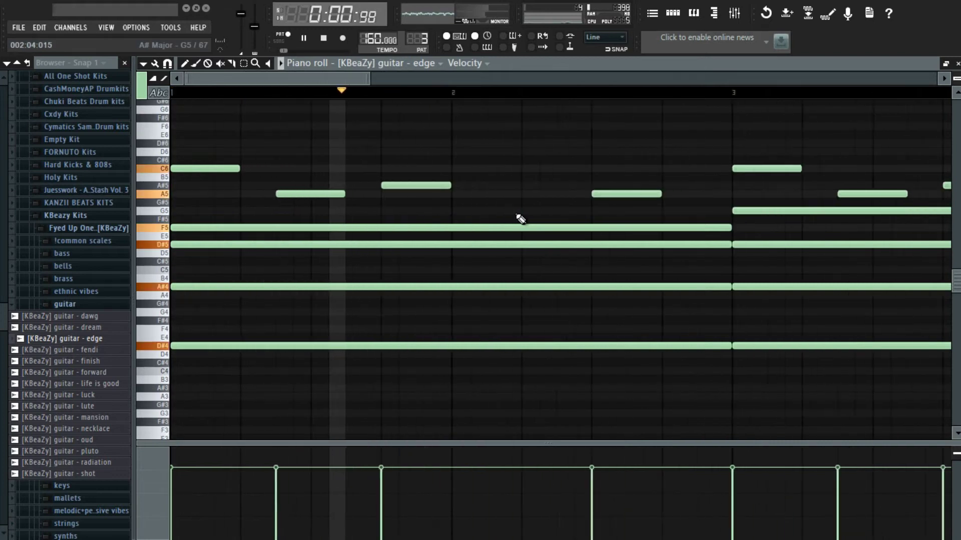
{"action": "key", "text": "F7"}
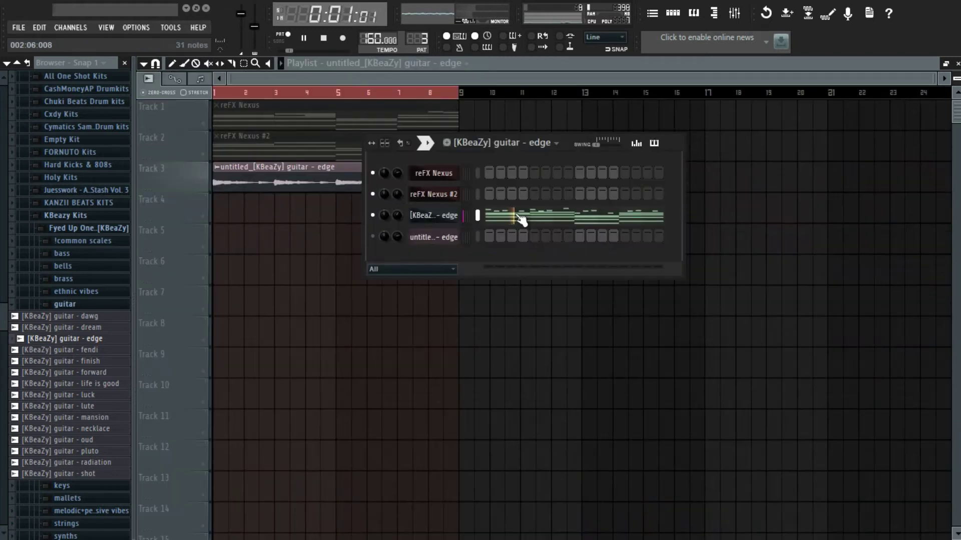
{"action": "left_click", "coordinate": [372, 215]}
{"action": "left_click", "coordinate": [372, 239]}
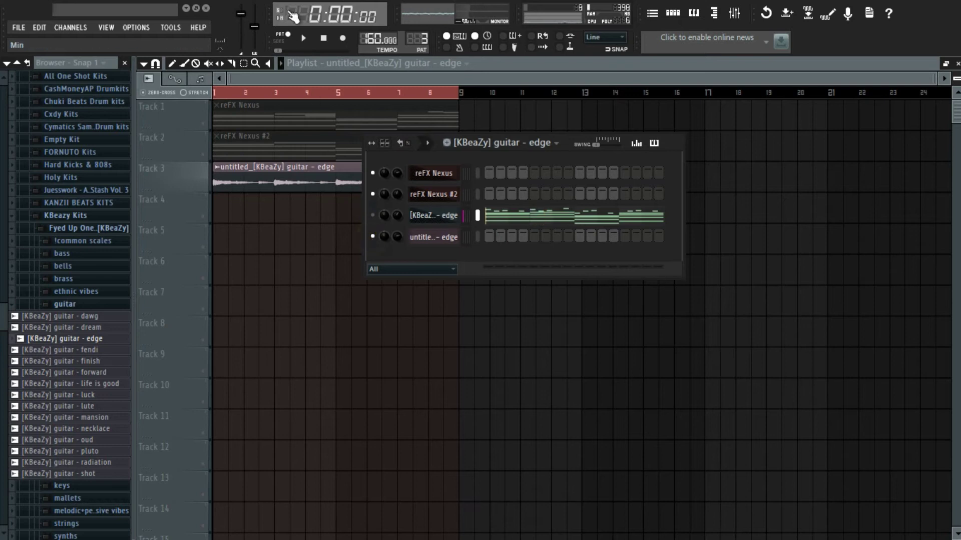
{"action": "key", "text": "space"}
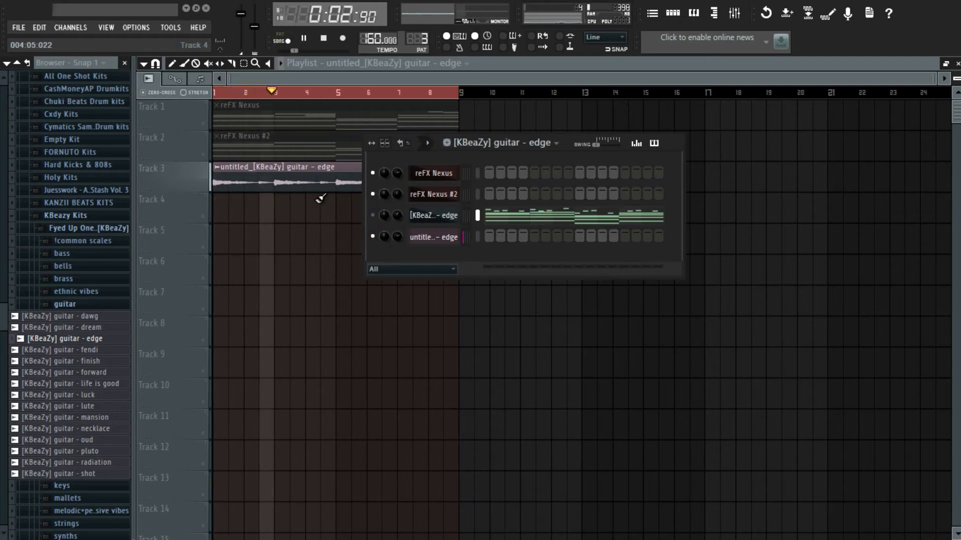
Reset the playlist mutes so the Nexus, Nexus #2 and guitar audio tracks all play
{"action": "key", "text": "F6"}
{"action": "key", "text": "space"}
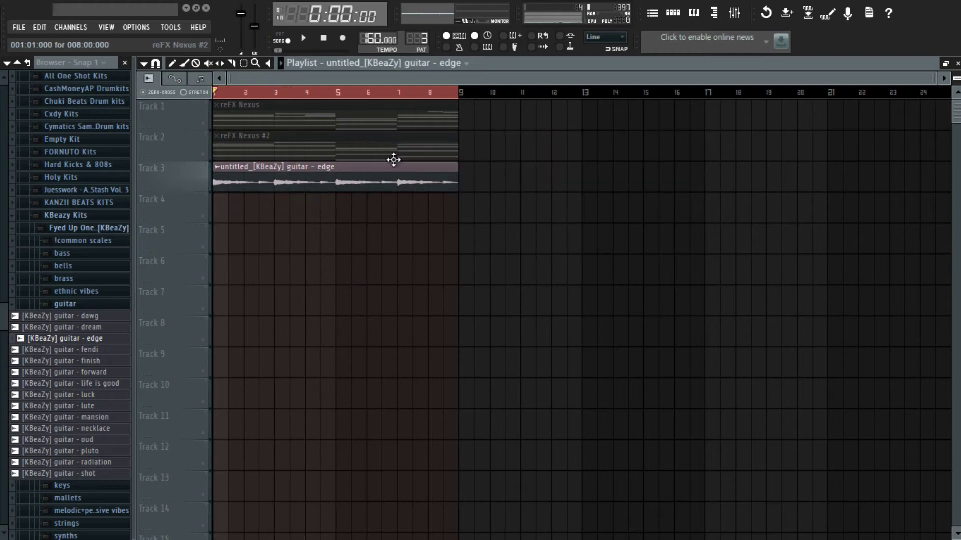
{"action": "left_click", "coordinate": [206, 156], "text": "ctrl"}
{"action": "left_click", "coordinate": [207, 126]}
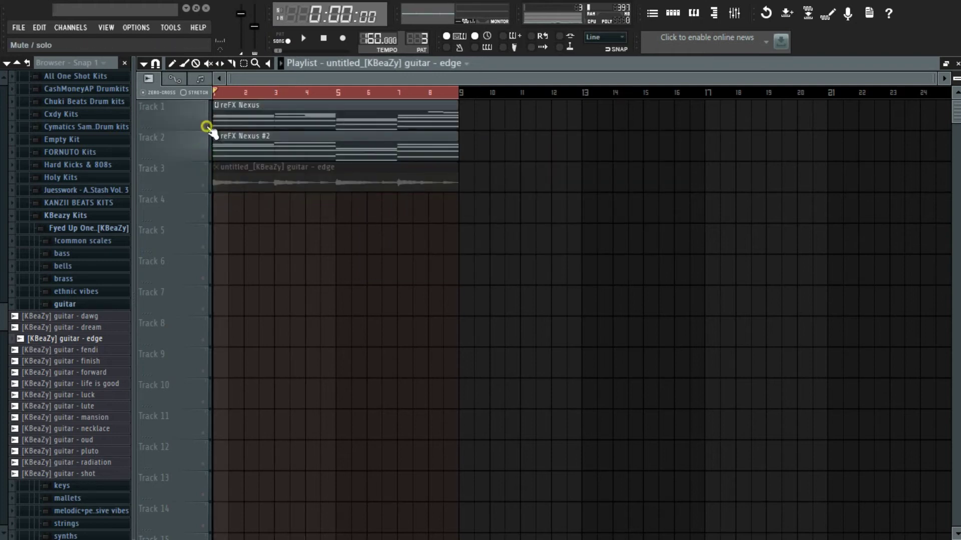
{"action": "left_click", "coordinate": [208, 185]}
Select the rendered guitar audio channel in the channel rack
{"action": "left_click", "coordinate": [672, 13]}
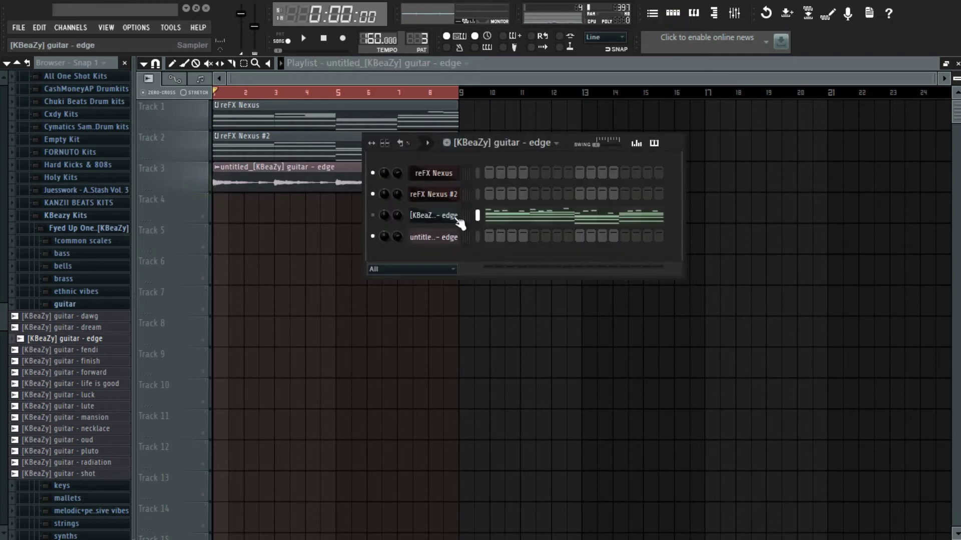
{"action": "left_click", "coordinate": [477, 236]}
{"action": "key", "text": "F6"}
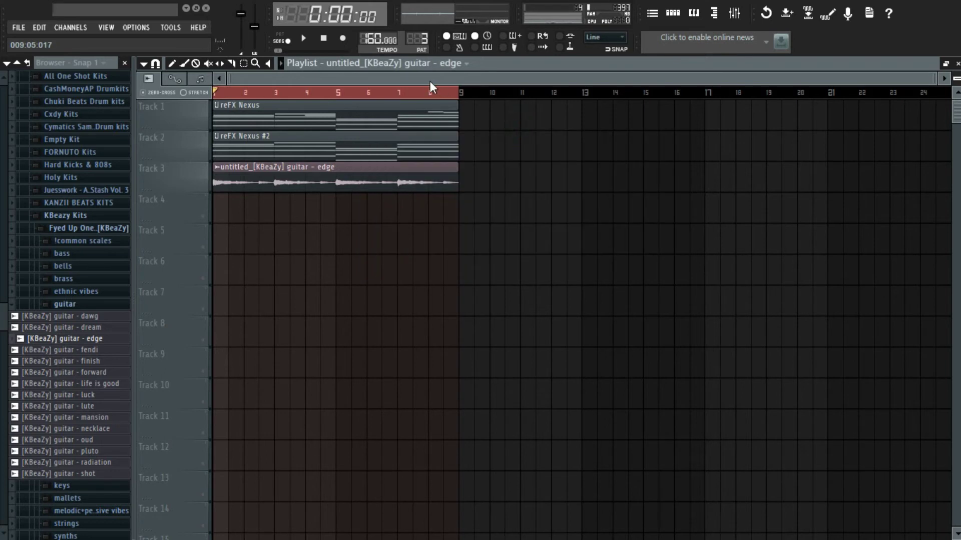
{"action": "scroll", "coordinate": [421, 39], "scroll_direction": "up", "scroll_amount": 1}
Place a Pattern 4 clip on Track 4 from bar 1, lengthened to end with the others
{"action": "left_click", "coordinate": [240, 209]}
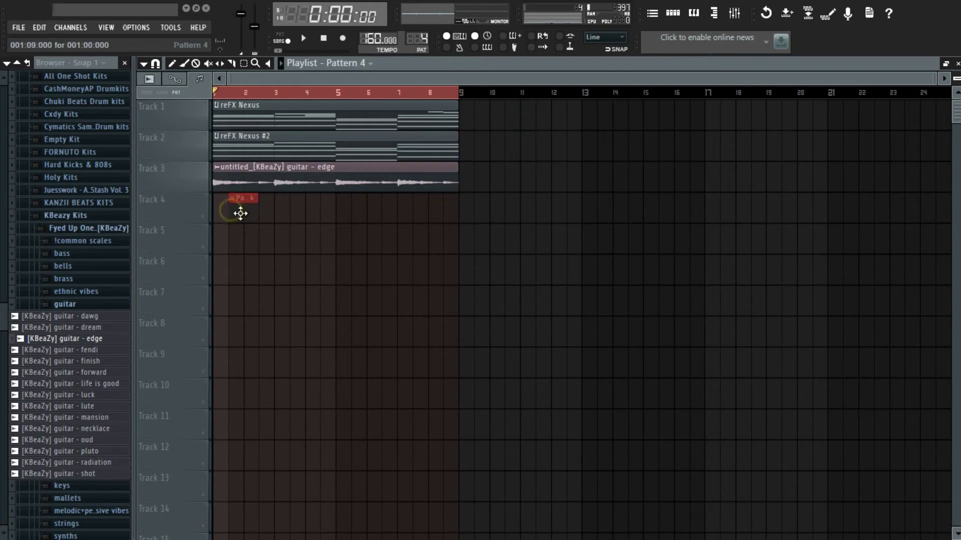
{"action": "left_click_drag", "start_coordinate": [240, 210], "coordinate": [199, 220]}
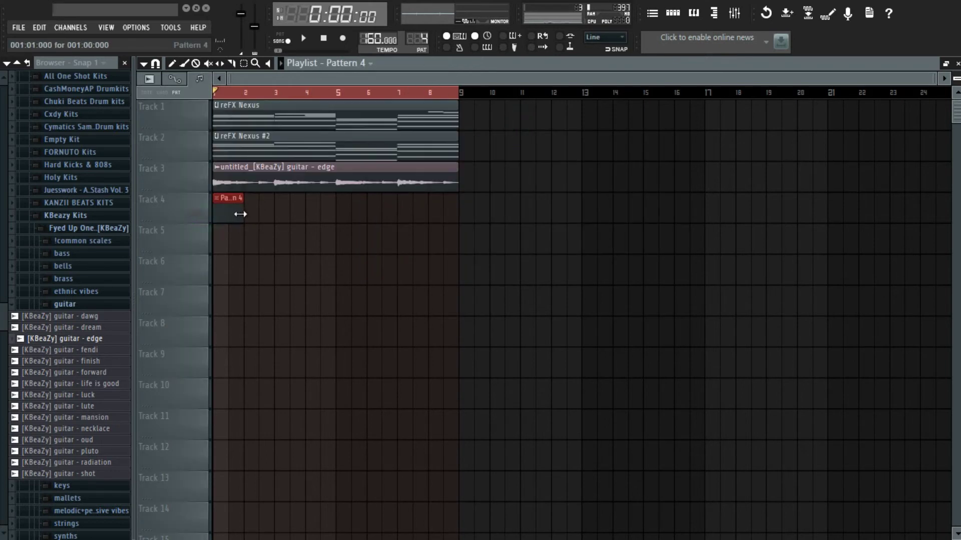
{"action": "left_click_drag", "start_coordinate": [239, 214], "coordinate": [440, 215]}
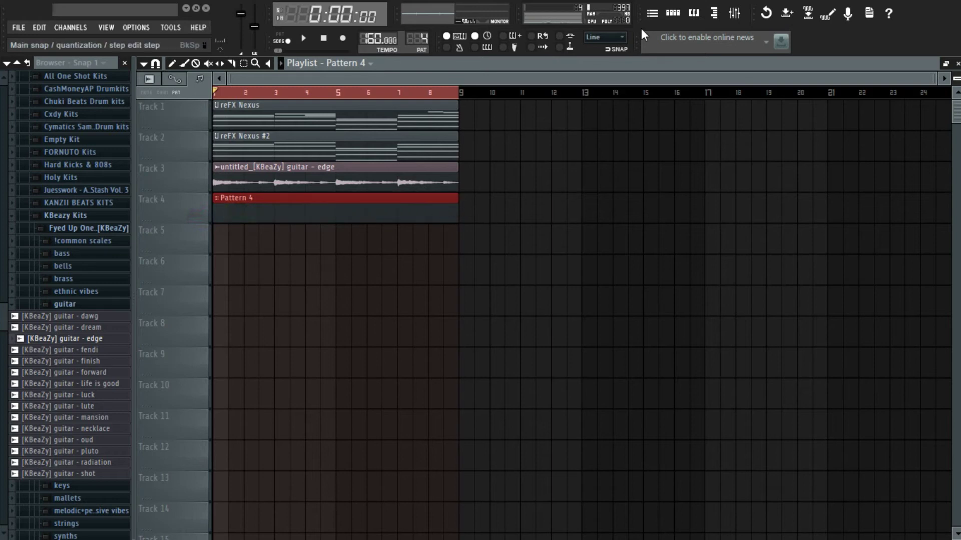
{"action": "left_click", "coordinate": [673, 14]}
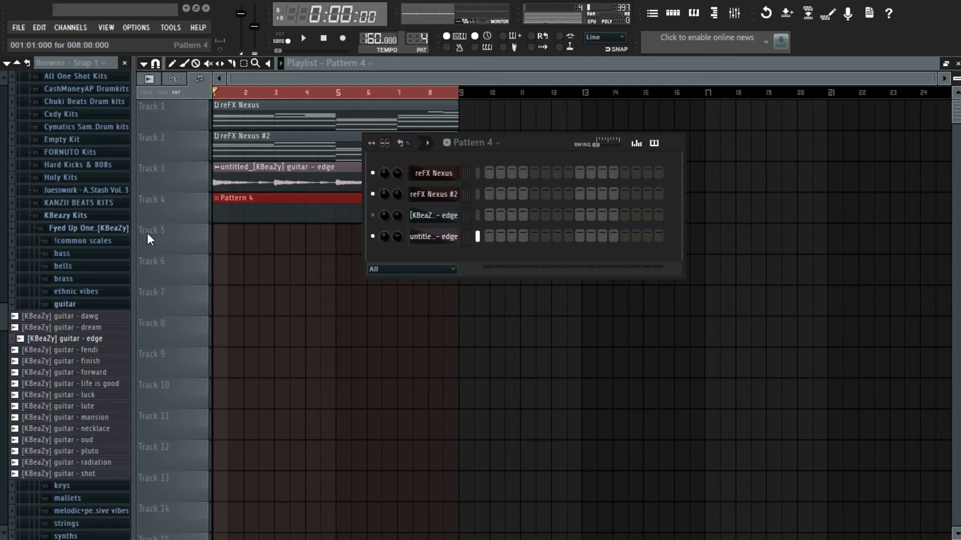
{"action": "key", "text": "space"}
Browse CashMoneyAp (Part II) > Hihats and add [TECK] Hihats ( 2 ) as a new channel
{"action": "left_click", "coordinate": [70, 215]}
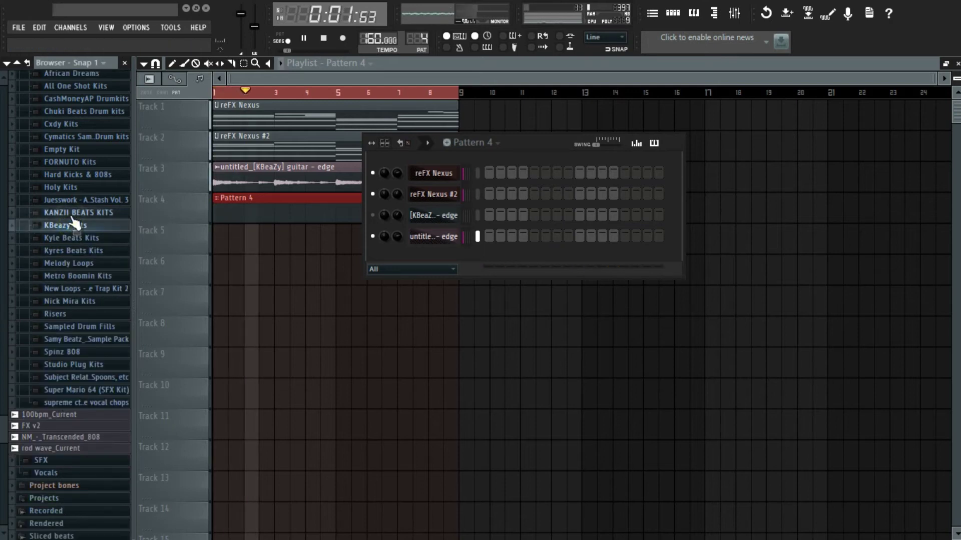
{"action": "scroll", "coordinate": [76, 220], "scroll_direction": "up", "scroll_amount": 3}
{"action": "left_click", "coordinate": [89, 203]}
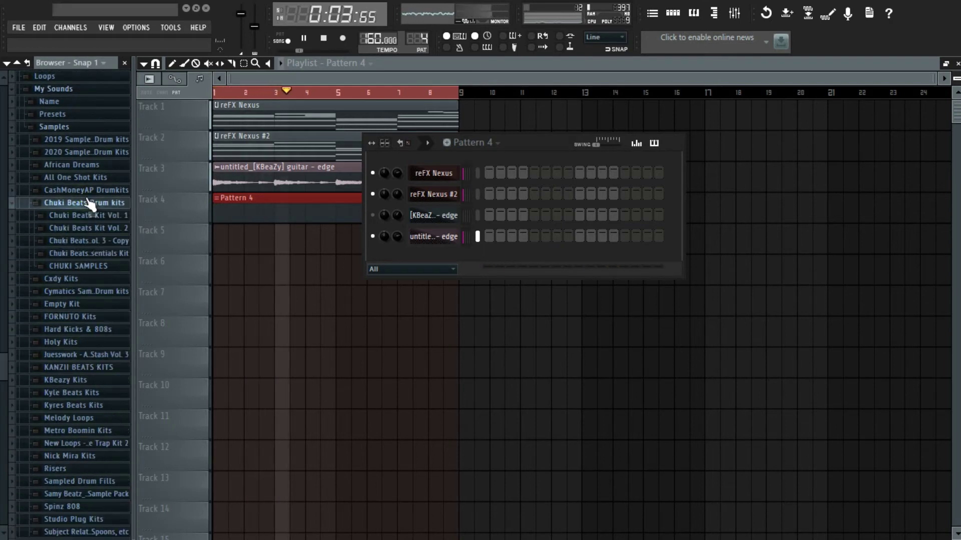
{"action": "left_click", "coordinate": [86, 191]}
{"action": "key", "text": "space"}
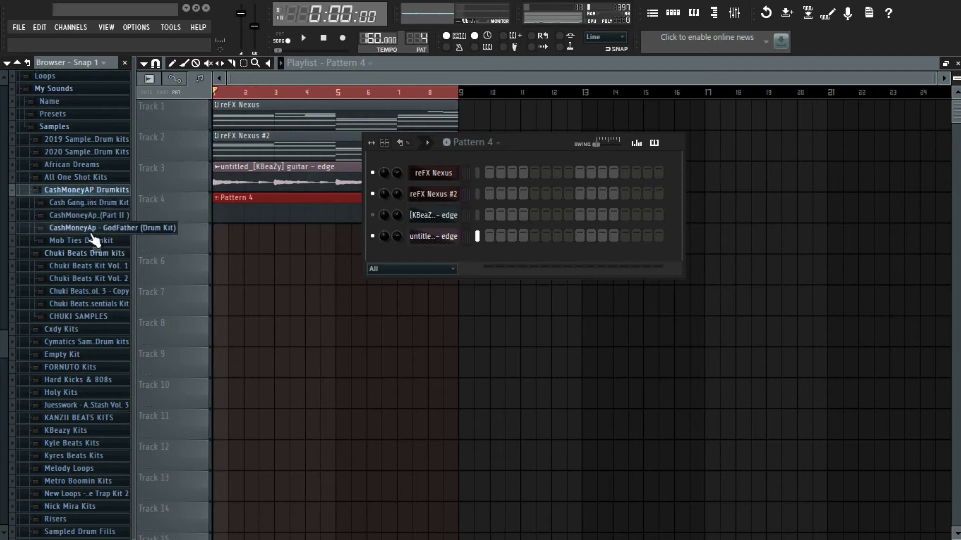
{"action": "left_click", "coordinate": [65, 217]}
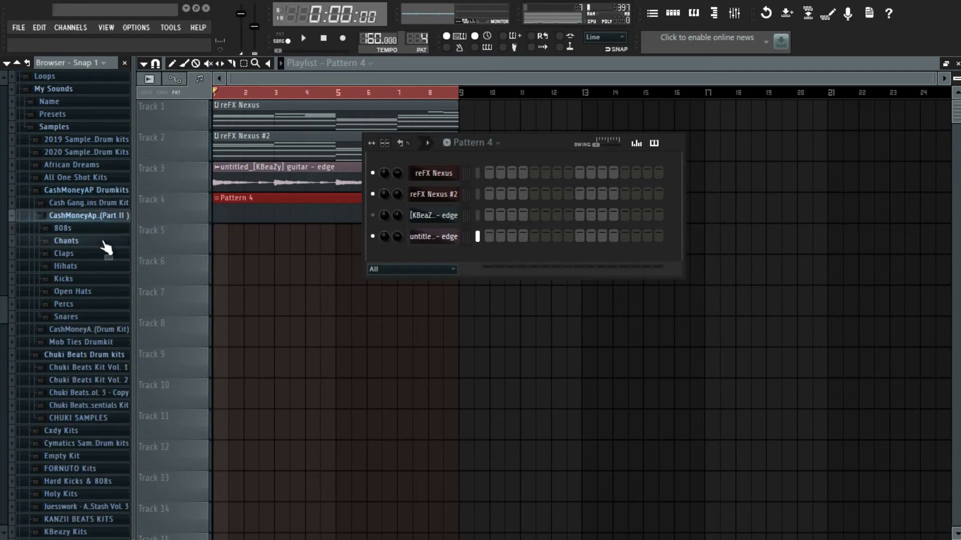
{"action": "left_click", "coordinate": [64, 266]}
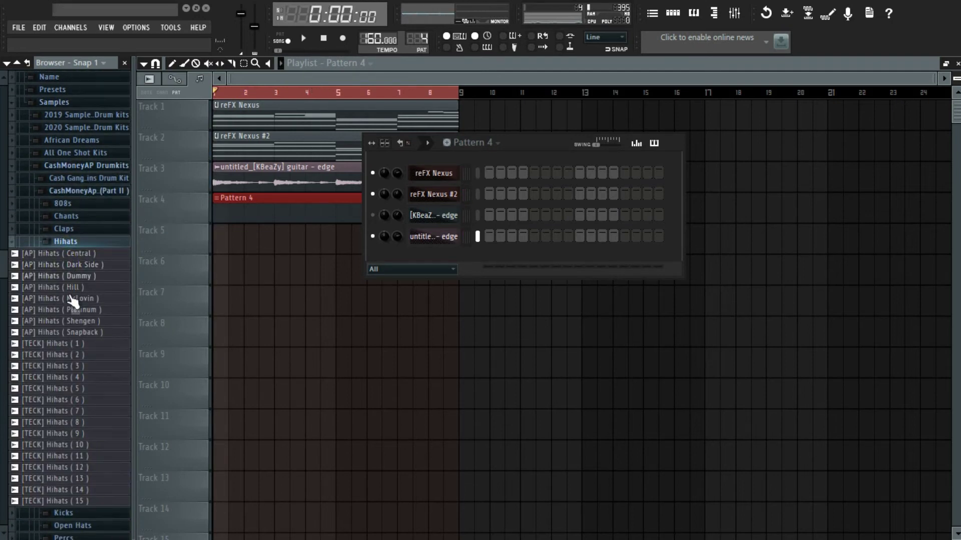
{"action": "left_click", "coordinate": [87, 366]}
{"action": "left_click", "coordinate": [89, 354]}
{"action": "left_click_drag", "start_coordinate": [92, 356], "coordinate": [429, 255]}
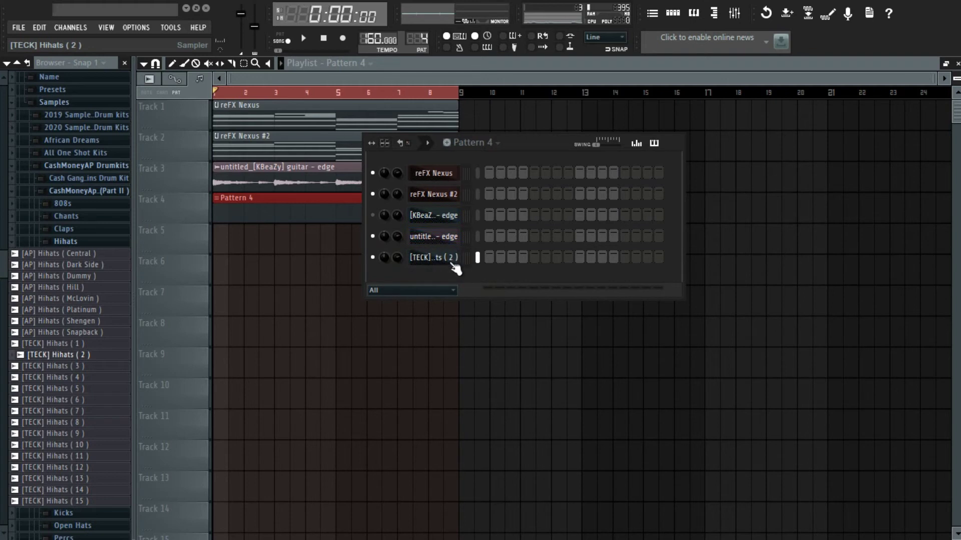
Fill every second step of the [TECK] Hihats ( 2 ) channel and repeat the notes out to bar 9
{"action": "right_click", "coordinate": [438, 262]}
{"action": "left_click", "coordinate": [517, 358]}
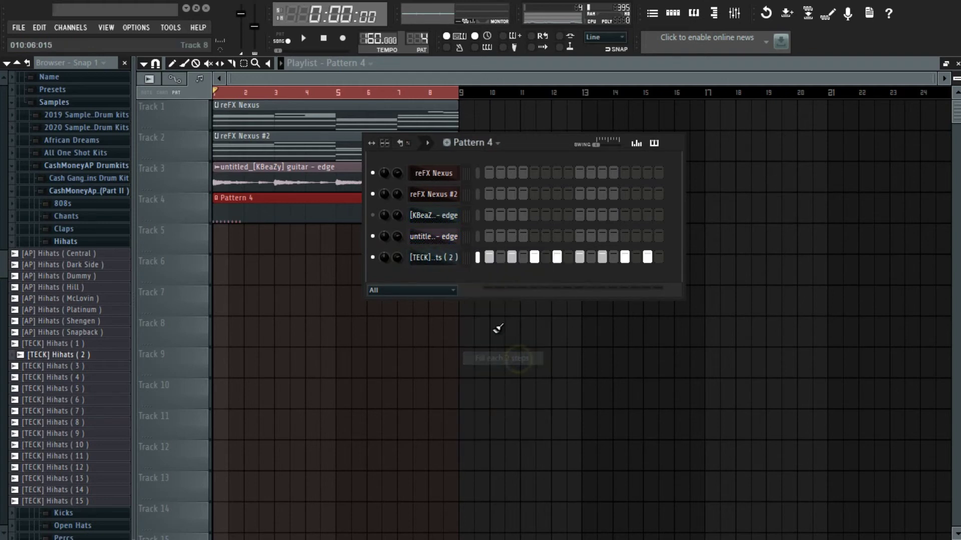
{"action": "right_click", "coordinate": [425, 250]}
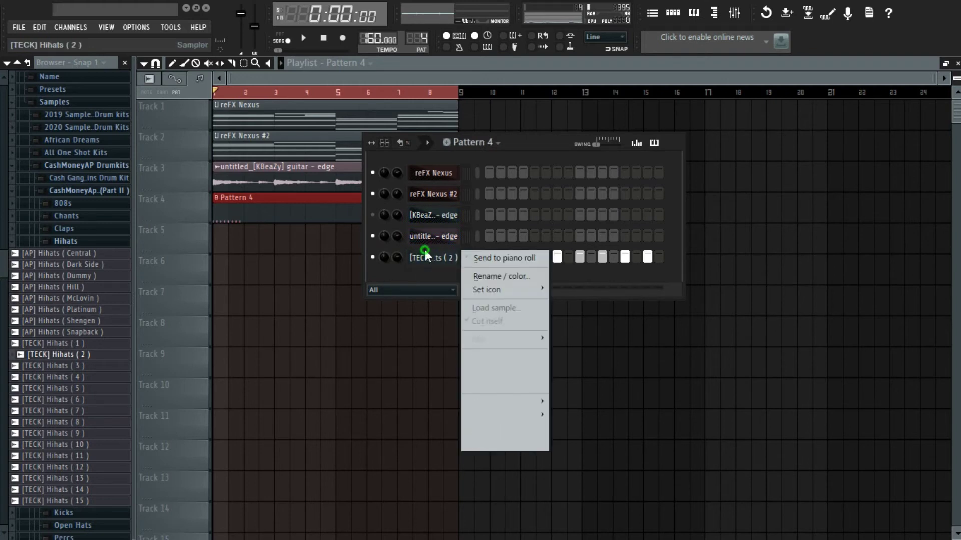
{"action": "left_click", "coordinate": [487, 259]}
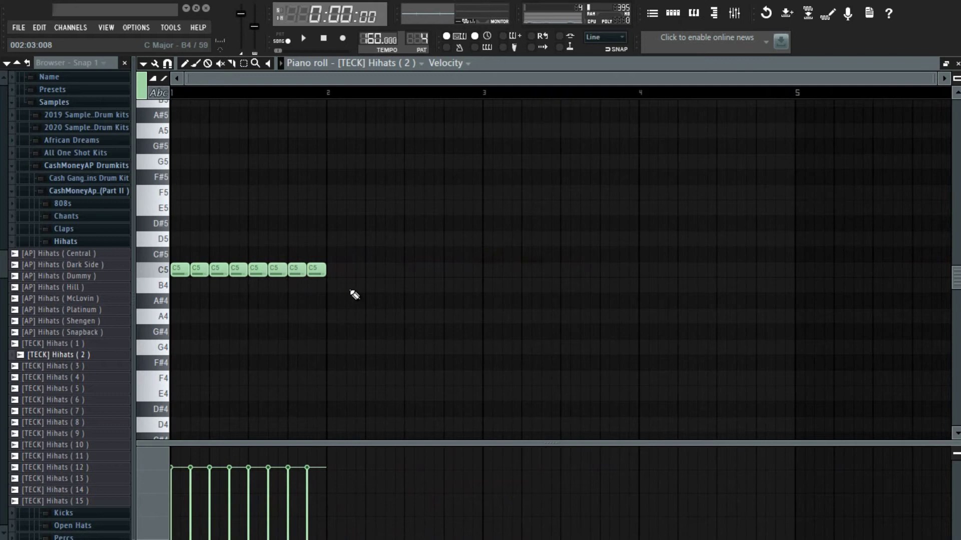
{"action": "key", "text": "ctrl+b"}
{"action": "key", "text": "ctrl+b"}
{"action": "key", "text": "ctrl+b"}
{"action": "key", "text": "ctrl+b"}
{"action": "key", "text": "ctrl+b"}
{"action": "key", "text": "ctrl+b"}
{"action": "key", "text": "ctrl+b"}
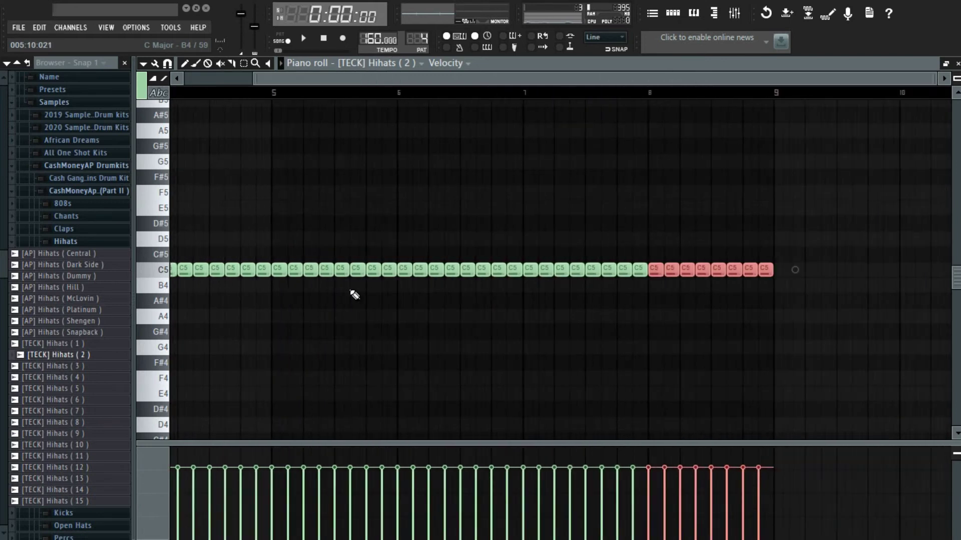
Set a finer snap grid and shorten one C5 hi-hat note, auditioning the pattern
{"action": "scroll", "coordinate": [411, 133], "scroll_direction": "down", "scroll_amount": 2}
{"action": "left_click", "coordinate": [168, 64]}
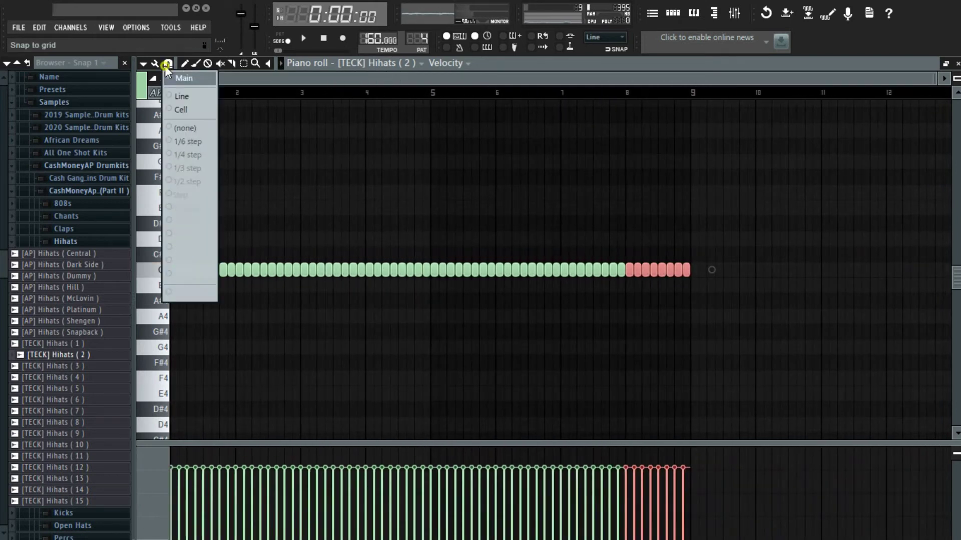
{"action": "left_click", "coordinate": [205, 222]}
{"action": "key", "text": "space"}
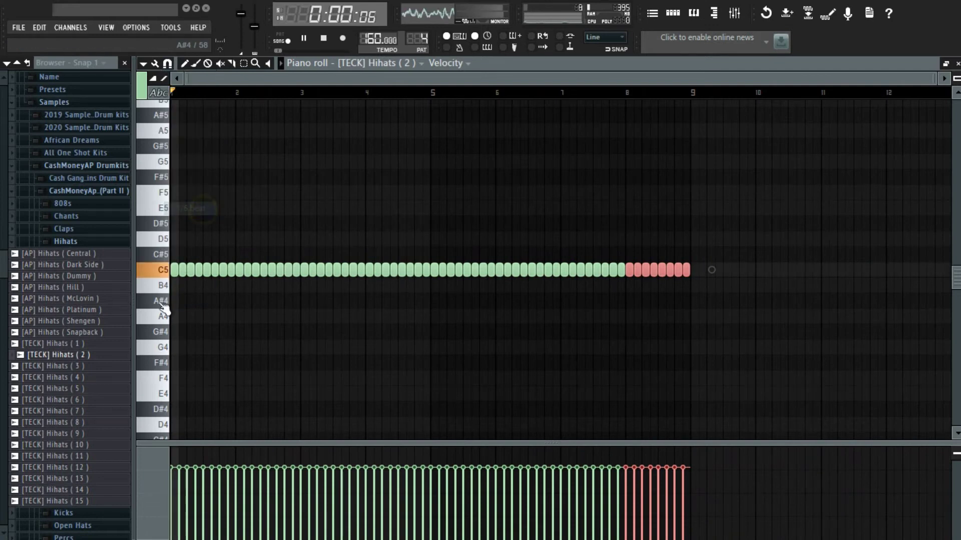
{"action": "scroll", "coordinate": [173, 300], "scroll_direction": "up", "scroll_amount": 5}
{"action": "key", "text": "space"}
{"action": "scroll", "coordinate": [185, 311], "scroll_direction": "down", "scroll_amount": 1}
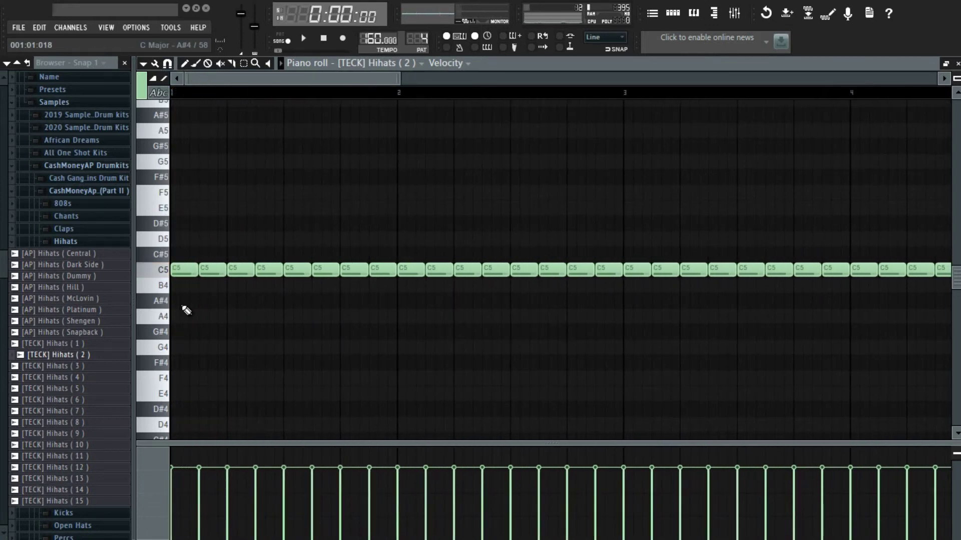
{"action": "scroll", "coordinate": [186, 311], "scroll_direction": "up", "scroll_amount": 1}
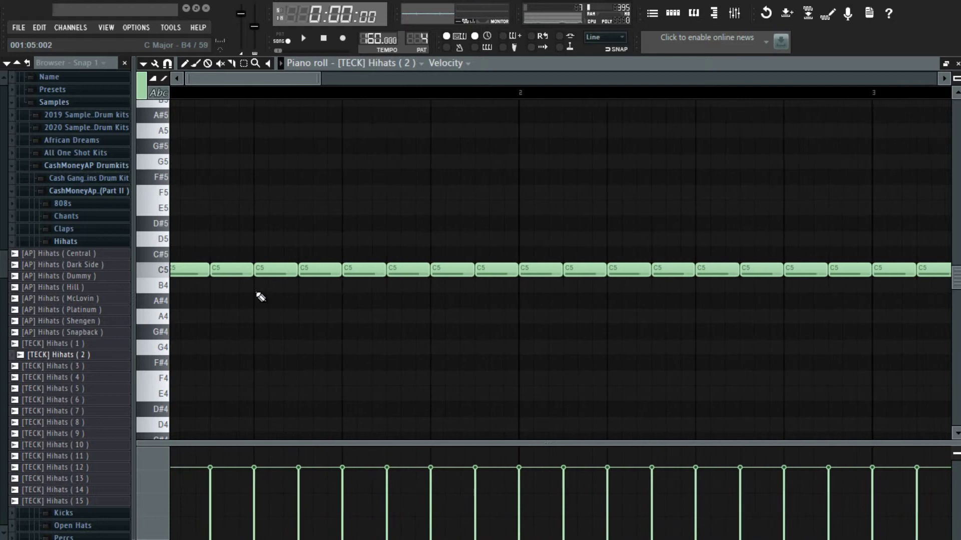
{"action": "left_click_drag", "start_coordinate": [297, 273], "coordinate": [263, 270]}
{"action": "scroll", "coordinate": [260, 269], "scroll_direction": "up", "scroll_amount": 2}
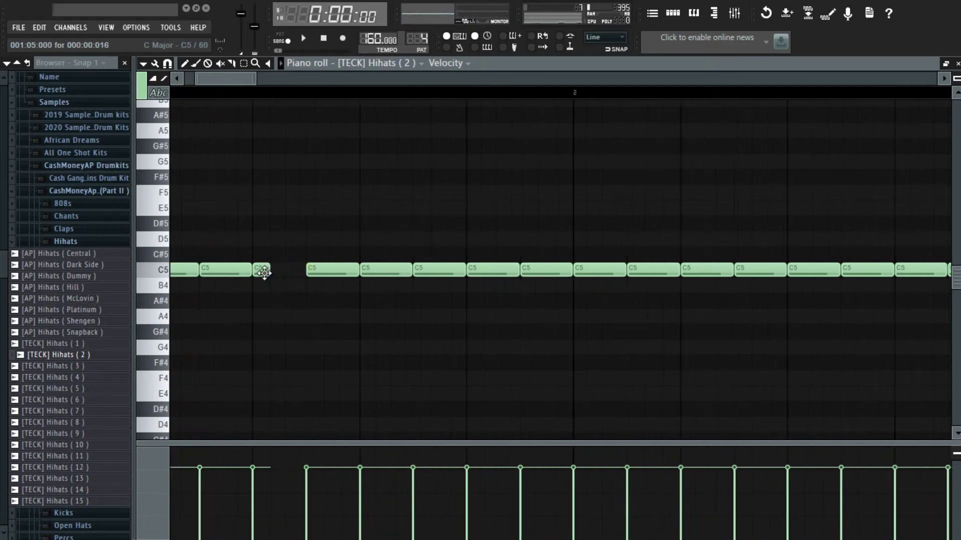
{"action": "key", "text": "space"}
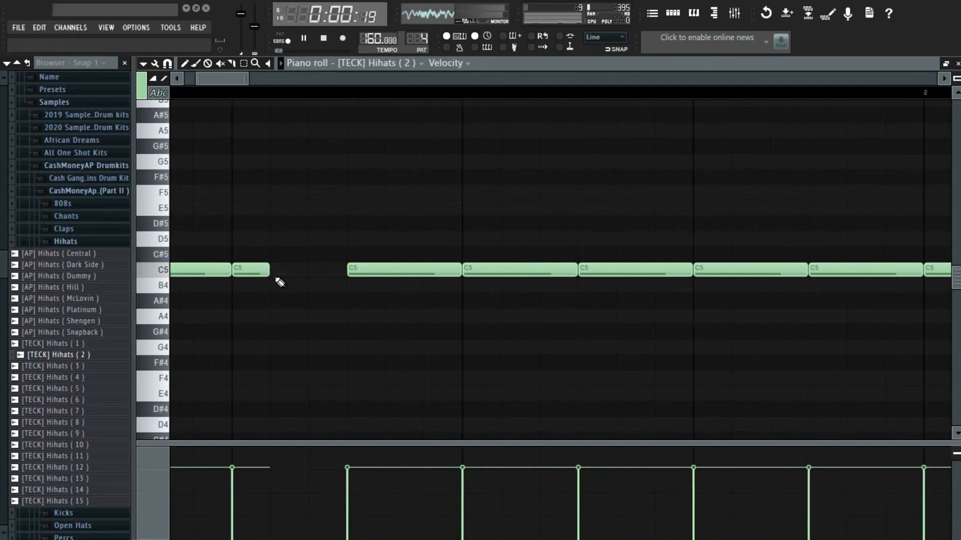
{"action": "left_click", "coordinate": [167, 63]}
{"action": "key", "text": "space"}
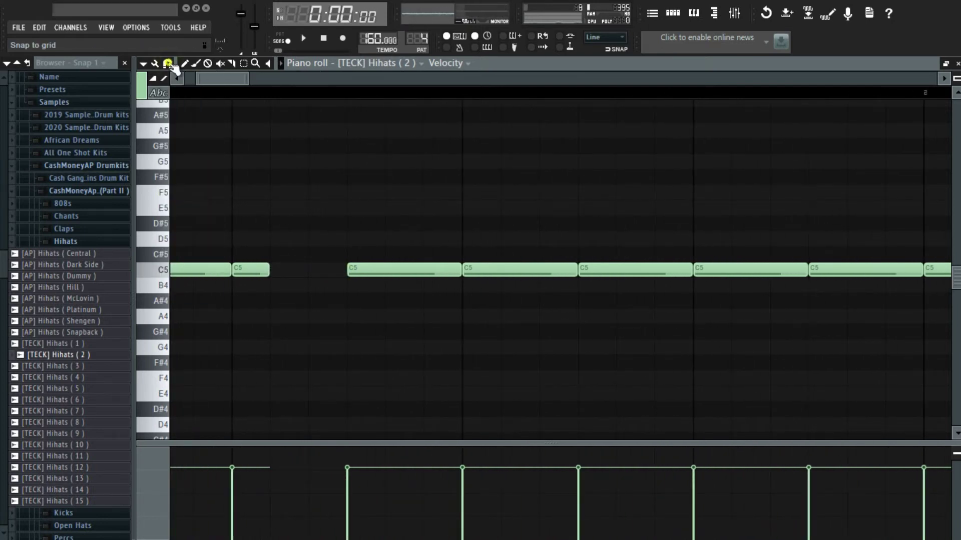
Add a B4 roll note after the shortened hit and lengthen it up to the next hit
{"action": "left_click", "coordinate": [272, 288]}
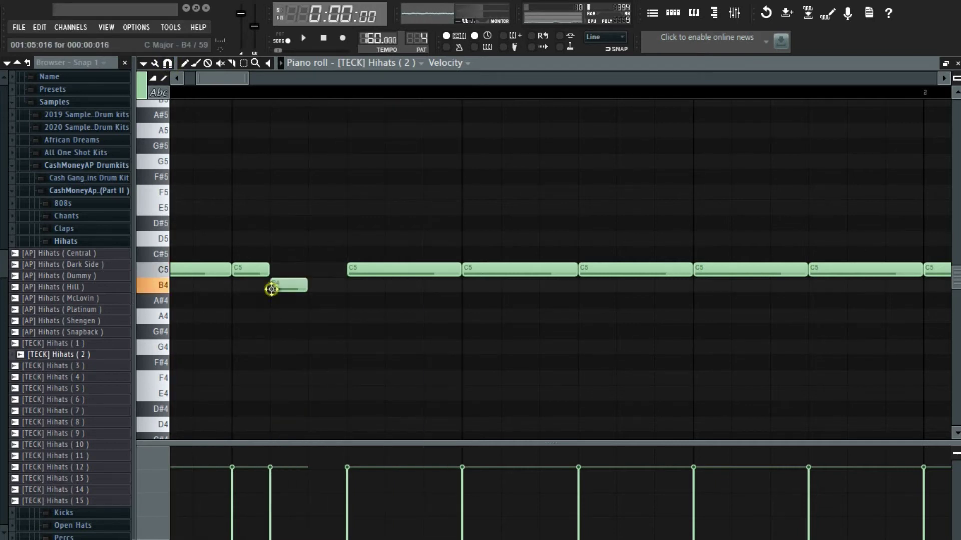
{"action": "left_click", "coordinate": [312, 287]}
{"action": "right_click", "coordinate": [327, 289]}
{"action": "left_click_drag", "start_coordinate": [306, 284], "coordinate": [345, 284]}
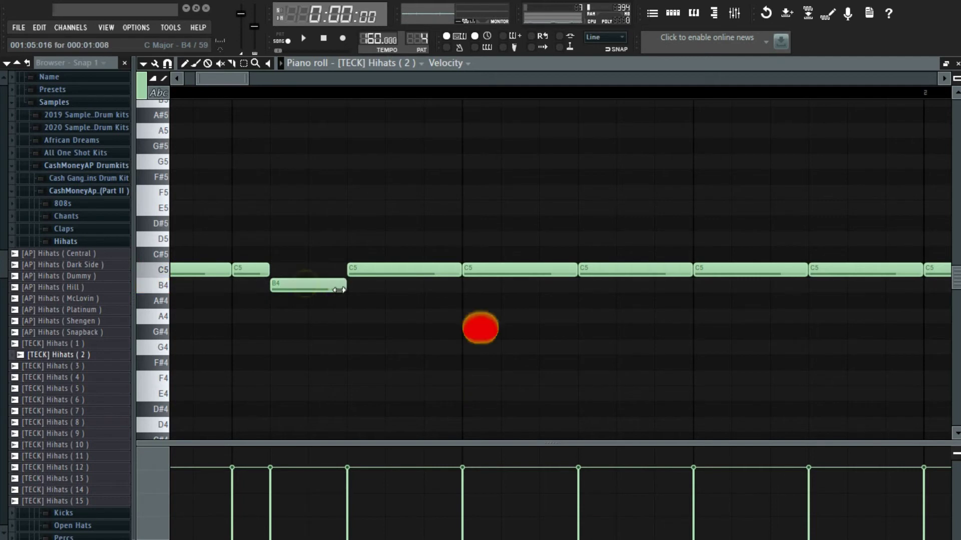
{"action": "key", "text": "space"}
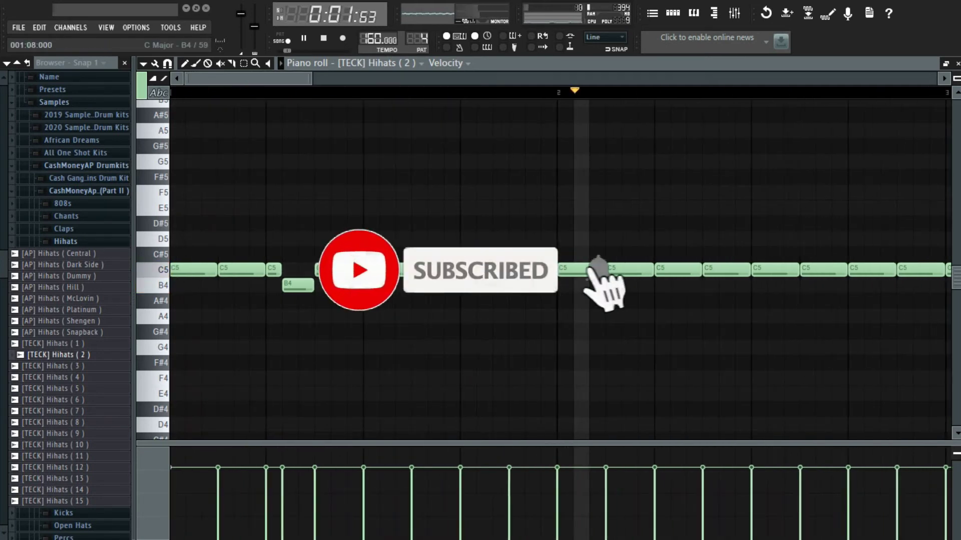
{"action": "scroll", "coordinate": [337, 285], "scroll_direction": "down", "scroll_amount": 5}
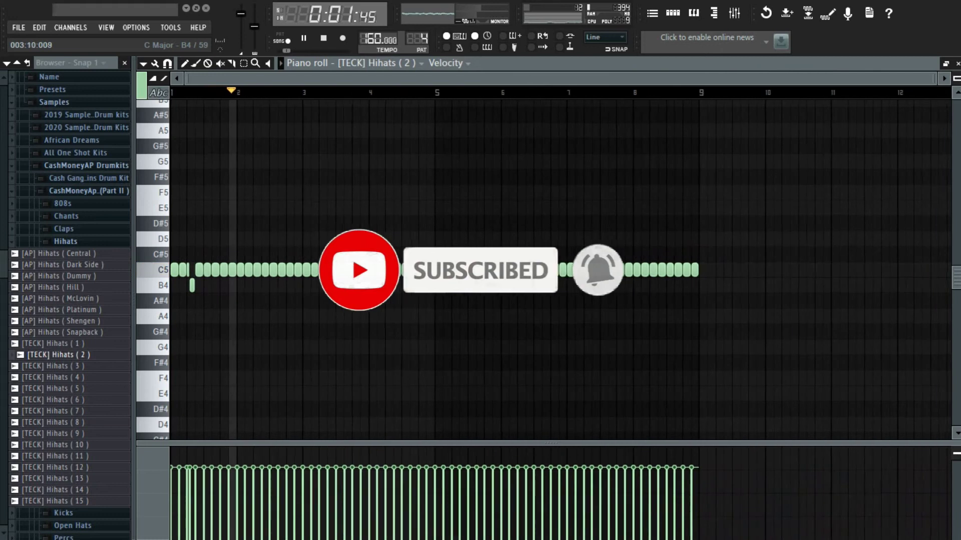
{"action": "scroll", "coordinate": [293, 283], "scroll_direction": "up", "scroll_amount": 3}
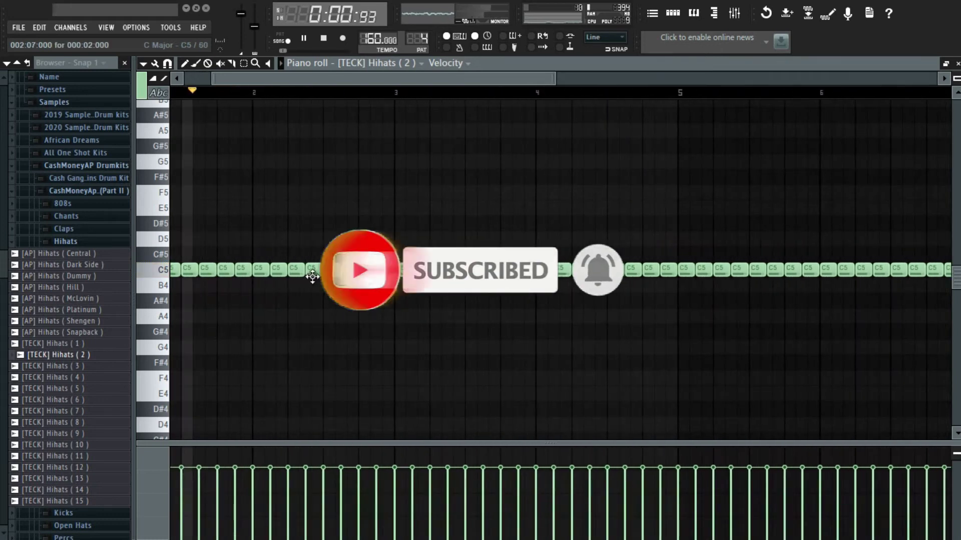
{"action": "key", "text": "space"}
{"action": "scroll", "coordinate": [345, 269], "scroll_direction": "up", "scroll_amount": 2}
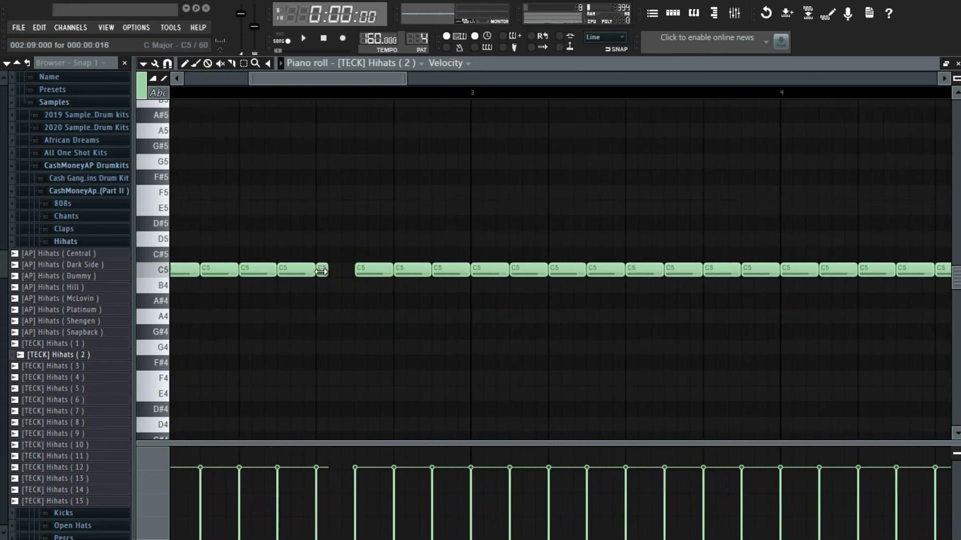
{"action": "scroll", "coordinate": [322, 271], "scroll_direction": "up", "scroll_amount": 3}
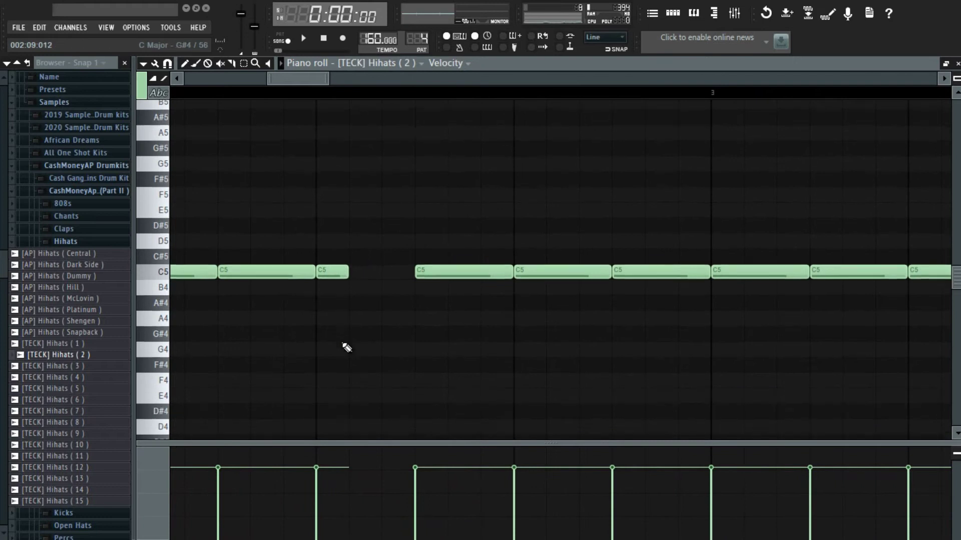
{"action": "scroll", "coordinate": [340, 340], "scroll_direction": "down", "scroll_amount": 1}
Draw a B4 hi-hat roll of short notes ending in a trimmed longer B4 note
{"action": "left_click", "coordinate": [319, 285]}
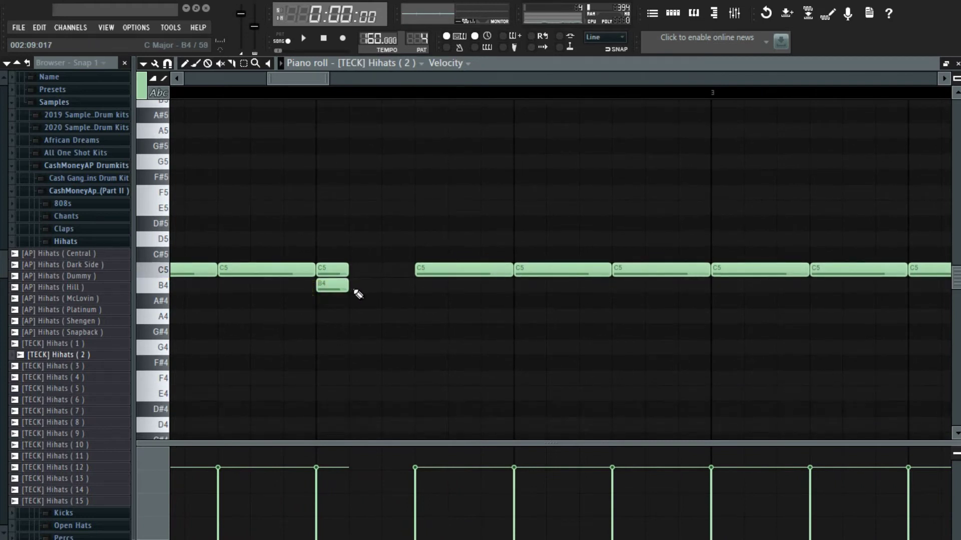
{"action": "left_click", "coordinate": [374, 286]}
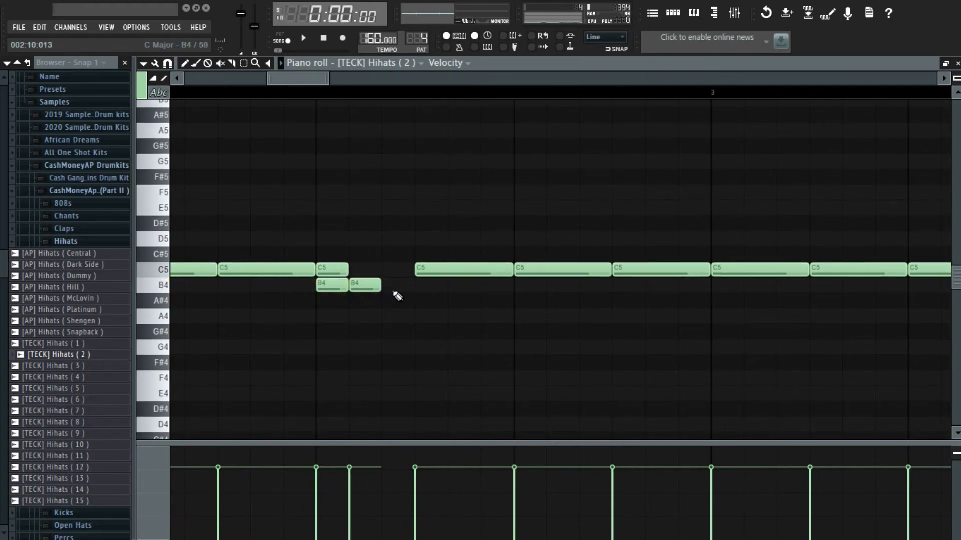
{"action": "left_click", "coordinate": [397, 285]}
{"action": "left_click", "coordinate": [422, 270]}
{"action": "left_click", "coordinate": [422, 285]}
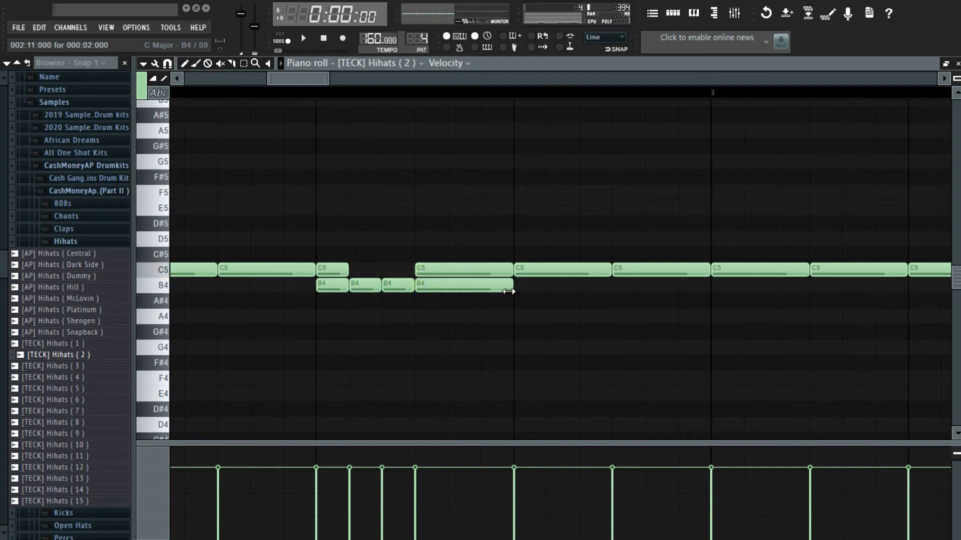
{"action": "left_click_drag", "start_coordinate": [508, 291], "coordinate": [476, 299]}
{"action": "key", "text": "space"}
{"action": "scroll", "coordinate": [476, 298], "scroll_direction": "down", "scroll_amount": 4}
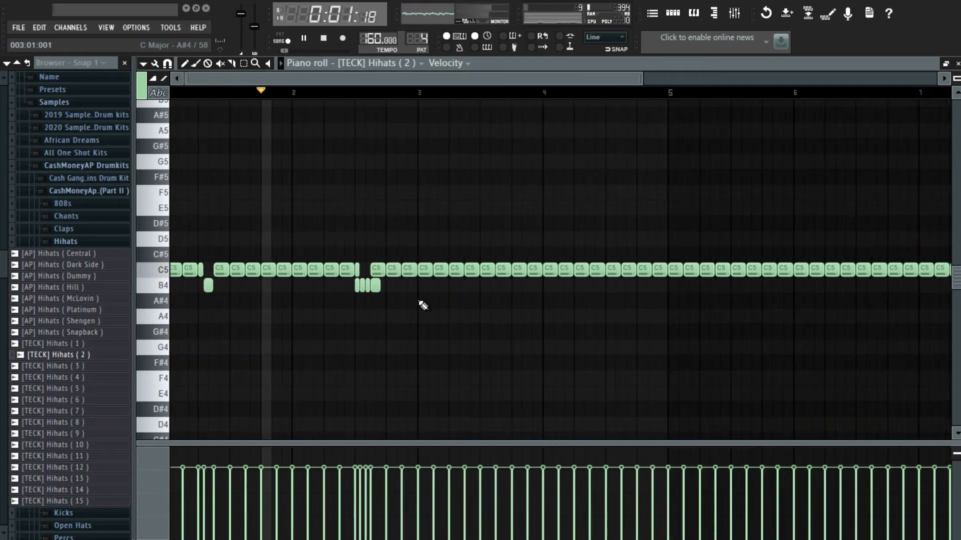
{"action": "scroll", "coordinate": [395, 312], "scroll_direction": "down", "scroll_amount": 3}
{"action": "scroll", "coordinate": [276, 324], "scroll_direction": "up", "scroll_amount": 4}
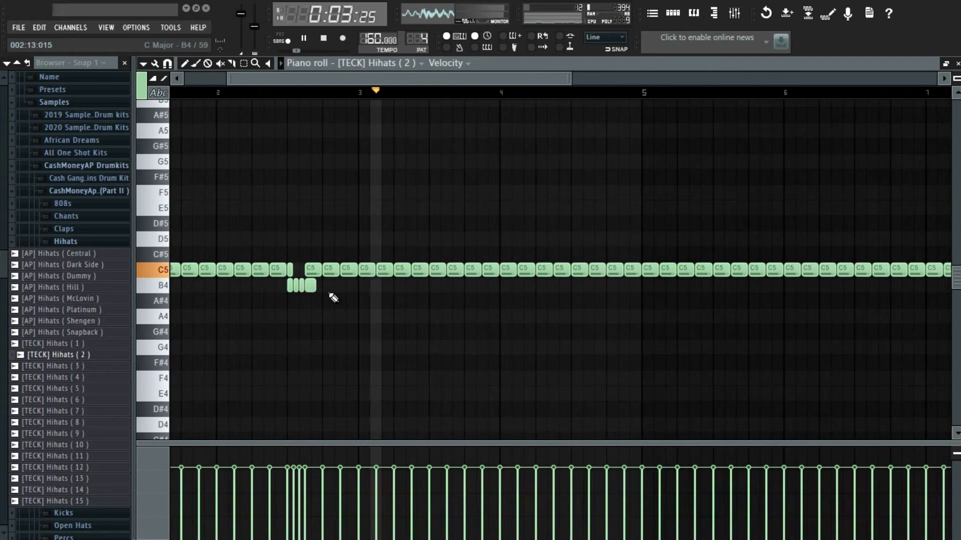
{"action": "scroll", "coordinate": [317, 297], "scroll_direction": "up", "scroll_amount": 3}
{"action": "key", "text": "space"}
{"action": "scroll", "coordinate": [300, 293], "scroll_direction": "down", "scroll_amount": 4}
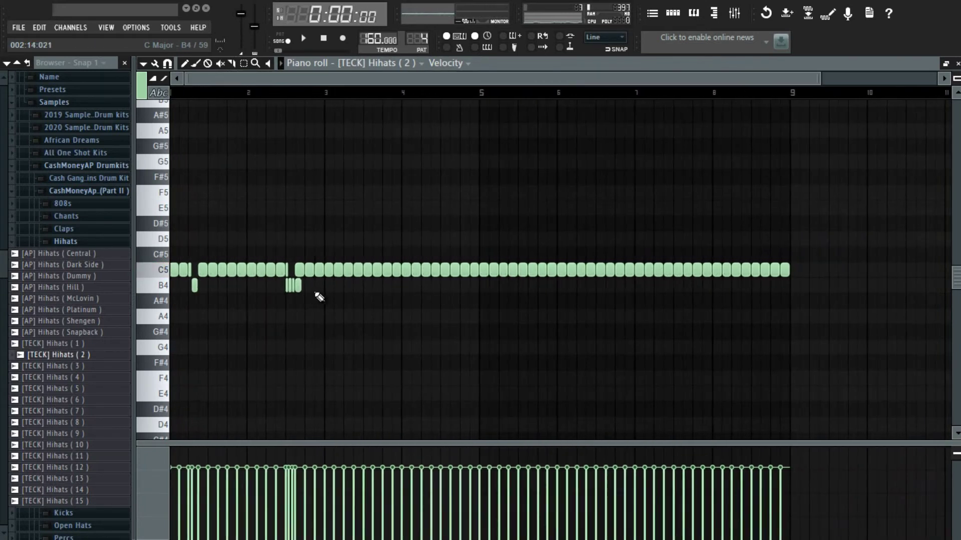
{"action": "scroll", "coordinate": [360, 321], "scroll_direction": "down", "scroll_amount": 3}
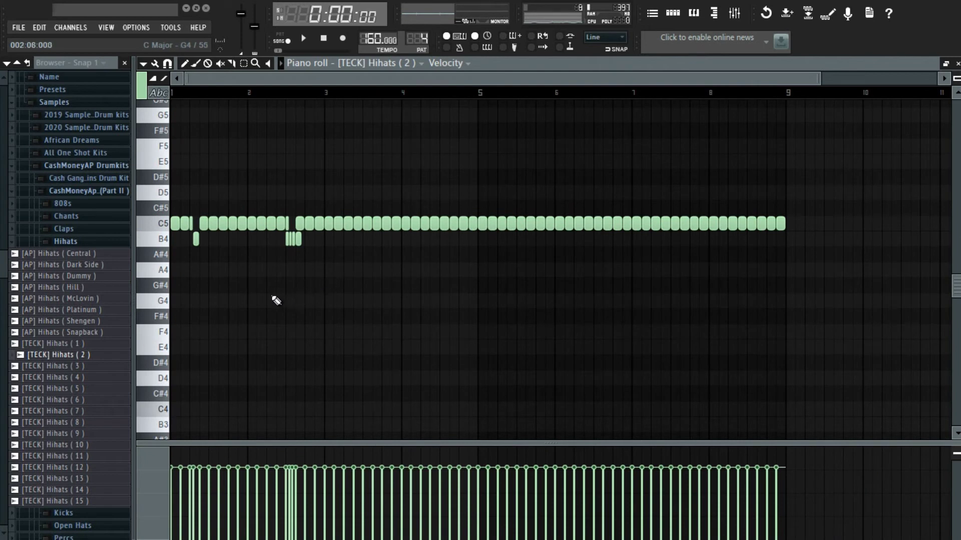
{"action": "scroll", "coordinate": [280, 299], "scroll_direction": "up", "scroll_amount": 4}
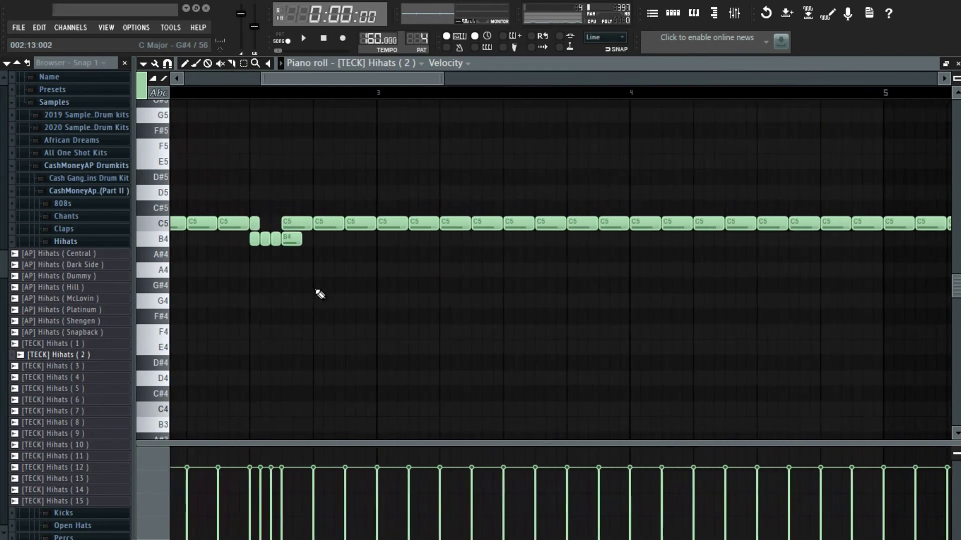
Add a short G4 note below the hi-hat line and duplicate the pattern into bars 5–9
{"action": "left_click", "coordinate": [317, 303]}
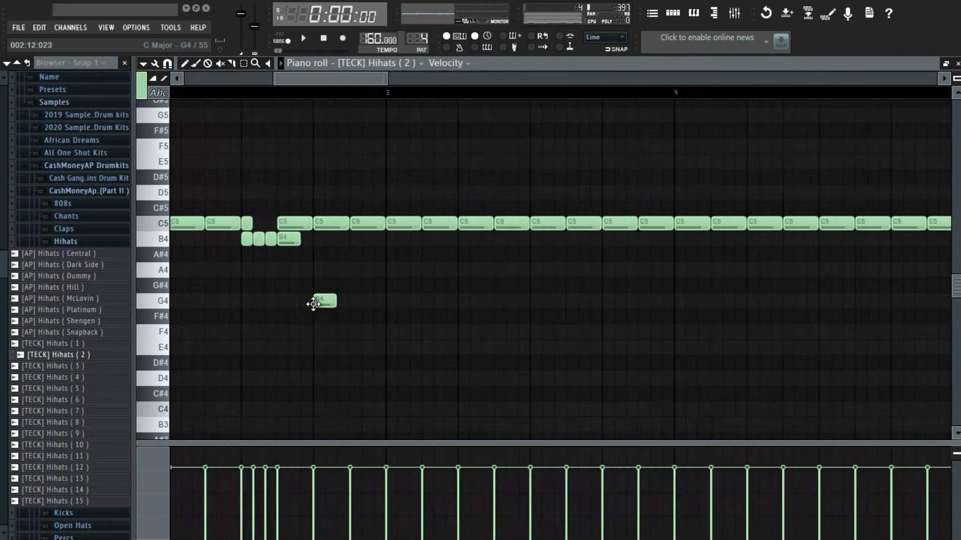
{"action": "scroll", "coordinate": [317, 305], "scroll_direction": "up", "scroll_amount": 2}
{"action": "left_click_drag", "start_coordinate": [354, 301], "coordinate": [336, 301]}
{"action": "scroll", "coordinate": [440, 419], "scroll_direction": "down", "scroll_amount": 5}
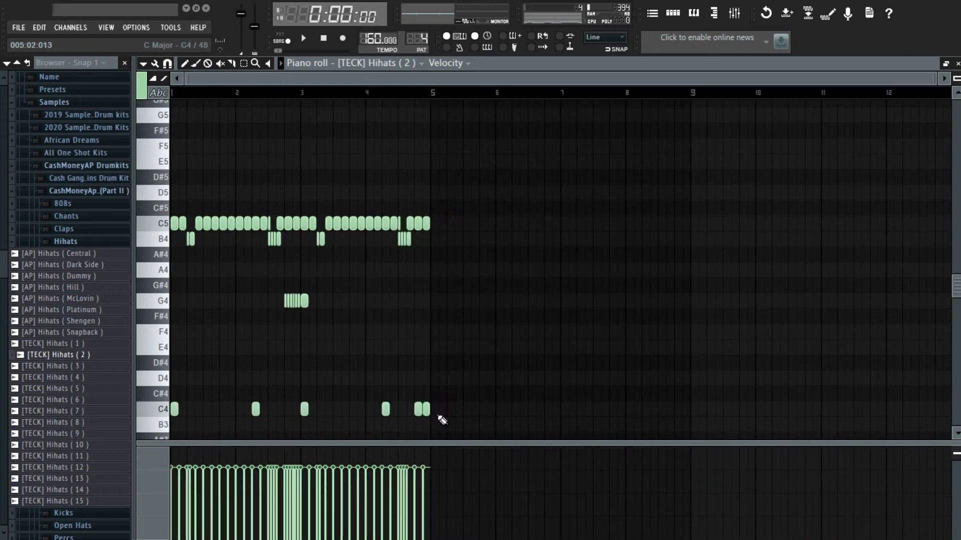
{"action": "key", "text": "ctrl+b"}
{"action": "key", "text": "ctrl+d"}
{"action": "key", "text": "space"}
Add the [TECK] Clap (Clout) sample from the Claps folder as a new Pattern 4 channel
{"action": "key", "text": "F5"}
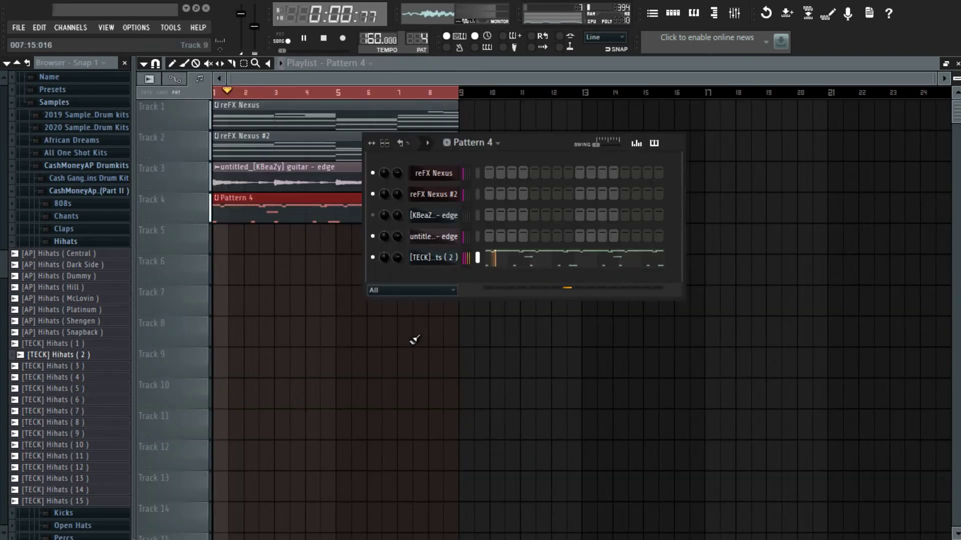
{"action": "left_click", "coordinate": [55, 230]}
{"action": "key", "text": "space"}
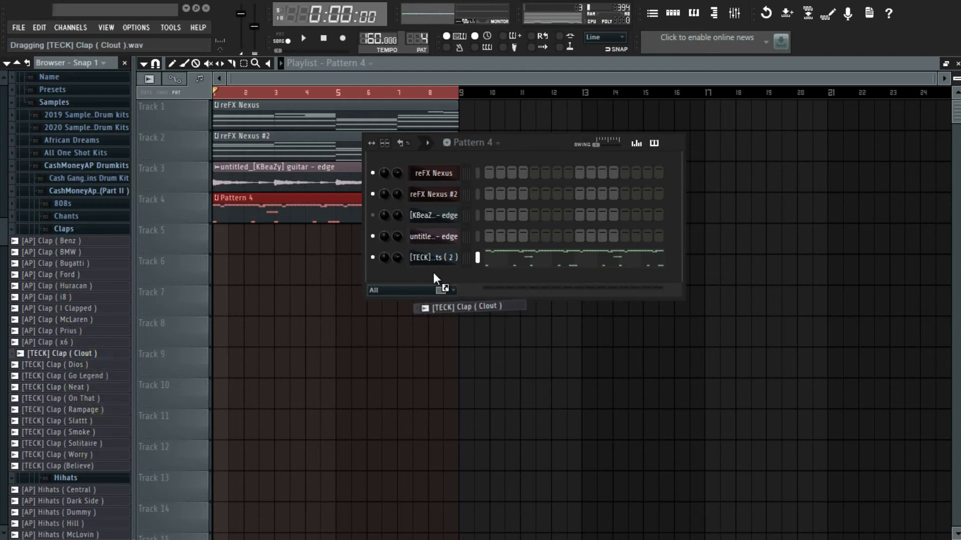
{"action": "left_click_drag", "start_coordinate": [433, 272], "coordinate": [435, 275]}
{"action": "key", "text": "space"}
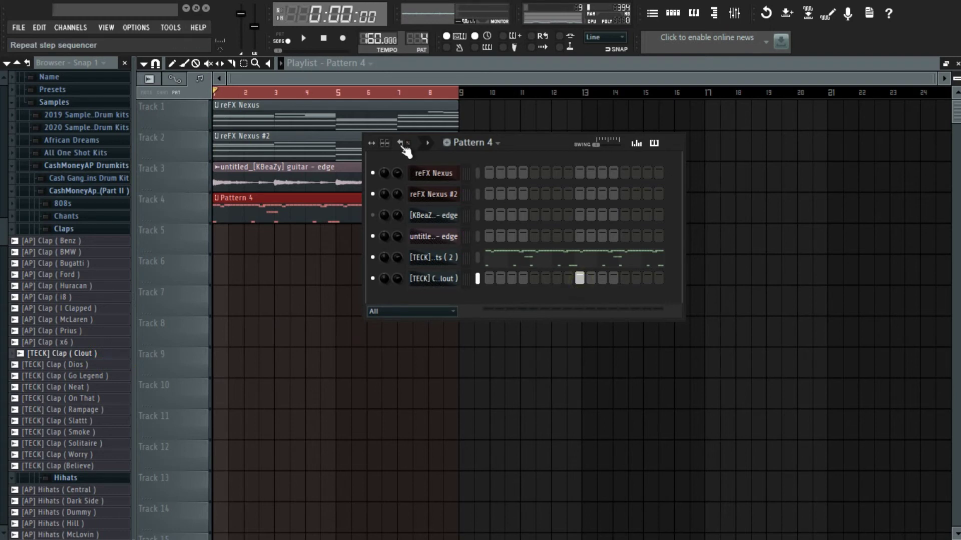
Browse to KANZII BEATS KITS > Spice Drumkit > SNARES and preview the KB - Cadet SN snare
{"action": "left_click", "coordinate": [67, 230]}
{"action": "left_click", "coordinate": [77, 191]}
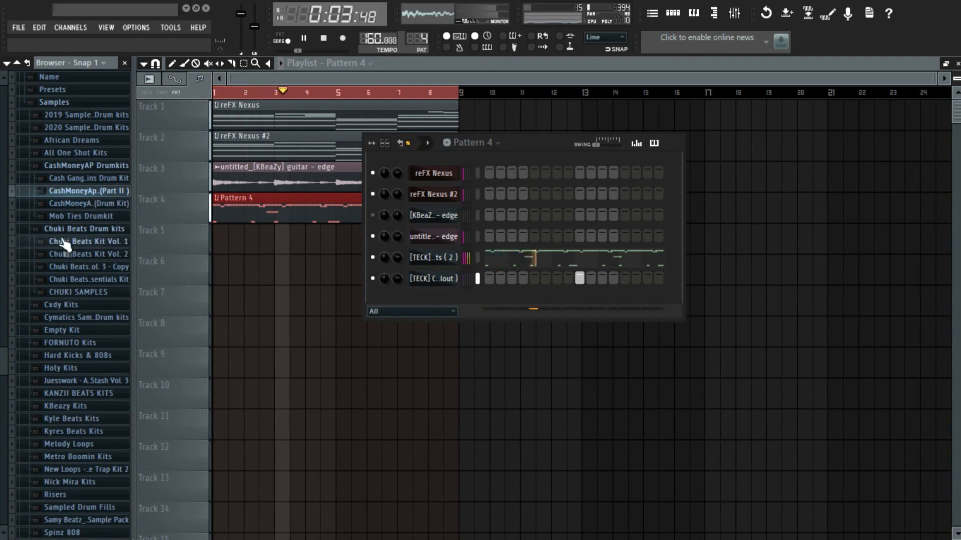
{"action": "scroll", "coordinate": [65, 265], "scroll_direction": "down", "scroll_amount": 5}
{"action": "key", "text": "space"}
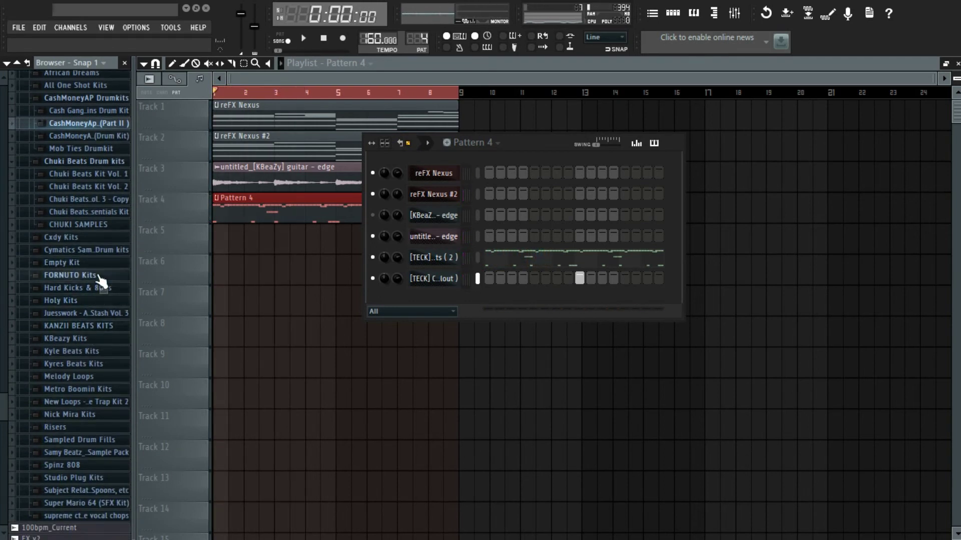
{"action": "scroll", "coordinate": [101, 294], "scroll_direction": "down", "scroll_amount": 3}
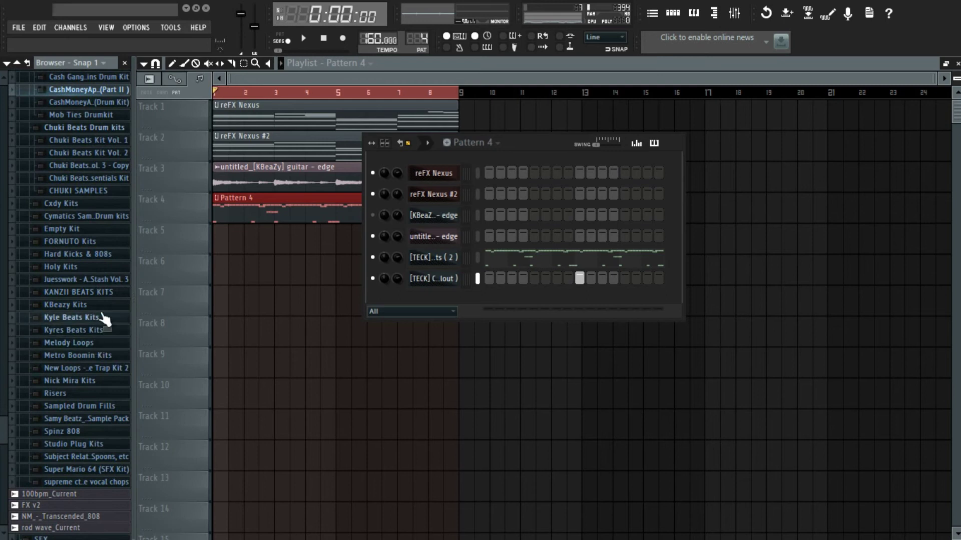
{"action": "left_click", "coordinate": [103, 295]}
{"action": "left_click", "coordinate": [100, 320]}
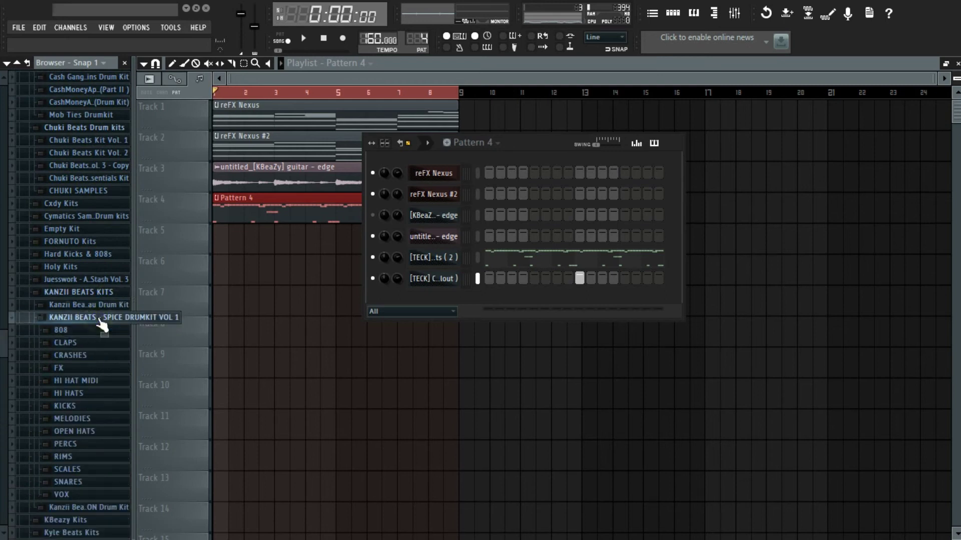
{"action": "scroll", "coordinate": [97, 345], "scroll_direction": "down", "scroll_amount": 5}
{"action": "left_click", "coordinate": [75, 408]}
{"action": "scroll", "coordinate": [75, 408], "scroll_direction": "down", "scroll_amount": 5}
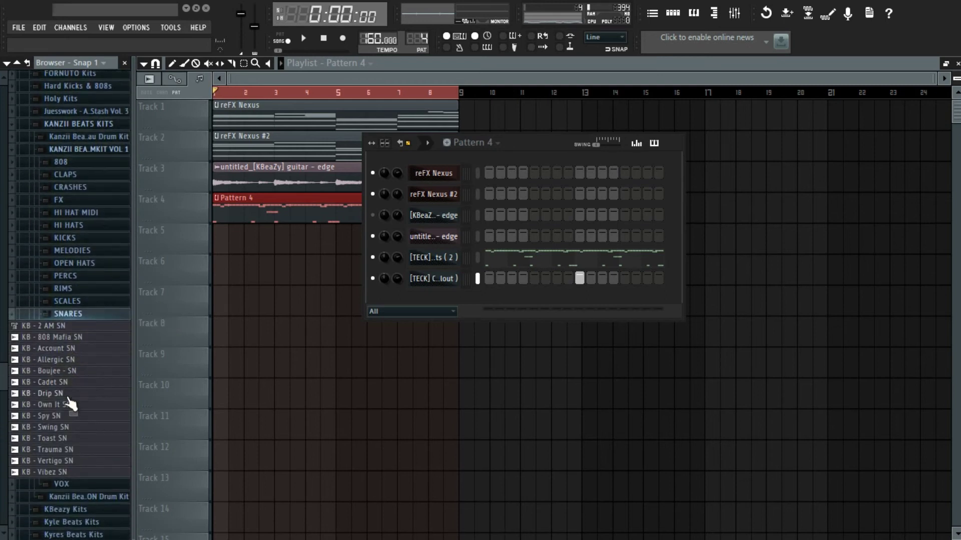
{"action": "left_click", "coordinate": [74, 379]}
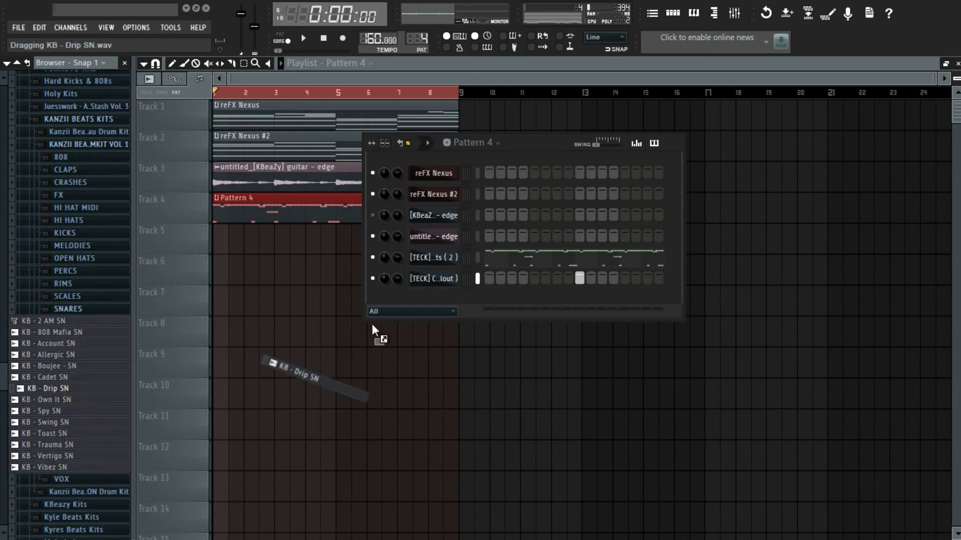
Add KB - Drip SN as a channel, open its piano roll and set the snap resolution
{"action": "left_click_drag", "start_coordinate": [413, 301], "coordinate": [413, 300]}
{"action": "right_click", "coordinate": [415, 300]}
{"action": "left_click", "coordinate": [480, 300]}
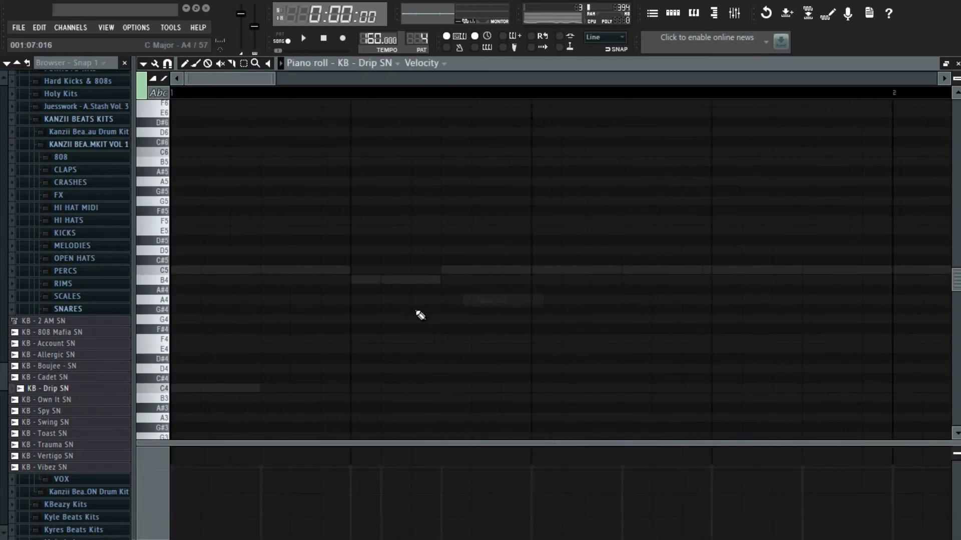
{"action": "key", "text": "space"}
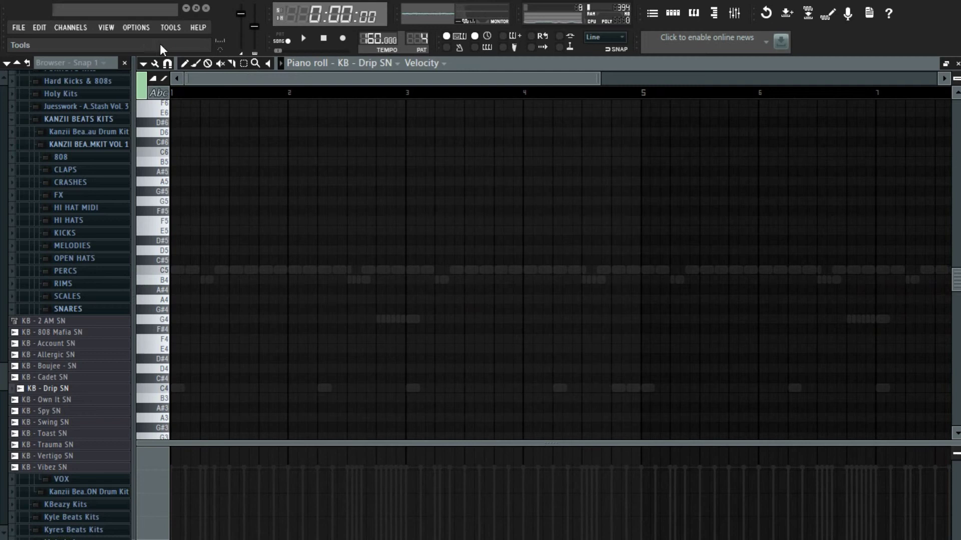
{"action": "left_click", "coordinate": [174, 64]}
{"action": "left_click", "coordinate": [180, 77]}
{"action": "key", "text": "space"}
Place C5 snare hits at bars 1–4, shifting the bar 2 and bar 4 hits slightly earlier
{"action": "left_click", "coordinate": [192, 273]}
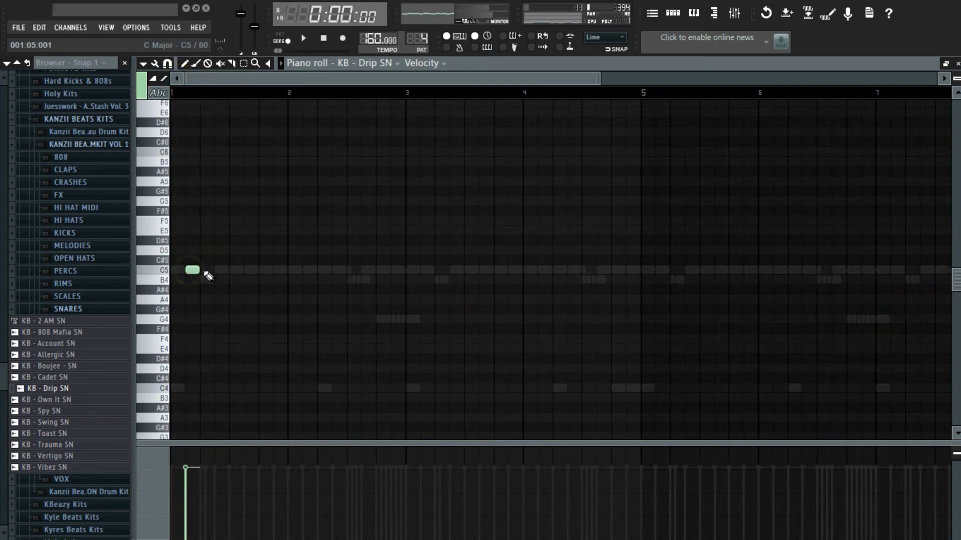
{"action": "left_click", "coordinate": [300, 273]}
{"action": "scroll", "coordinate": [346, 278], "scroll_direction": "down", "scroll_amount": 2, "text": "ctrl"}
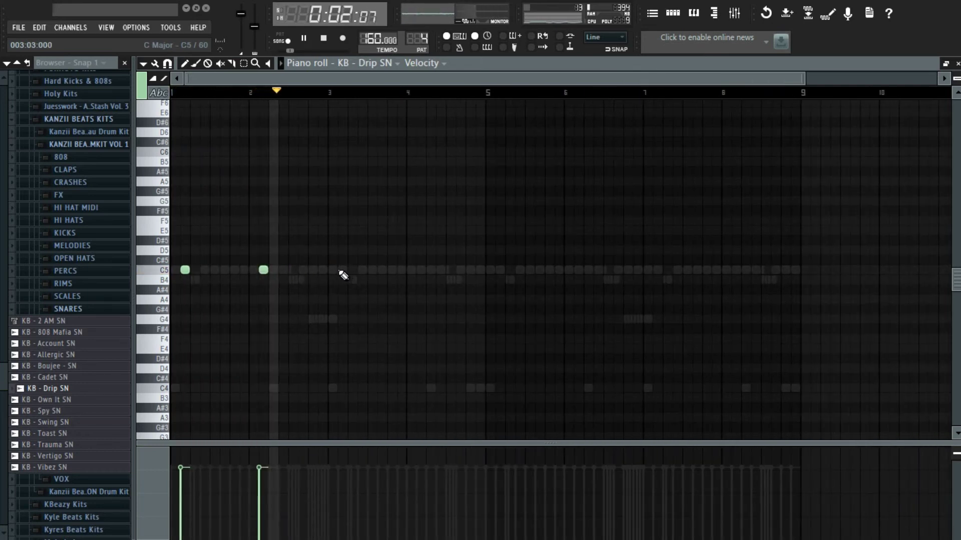
{"action": "left_click", "coordinate": [341, 271]}
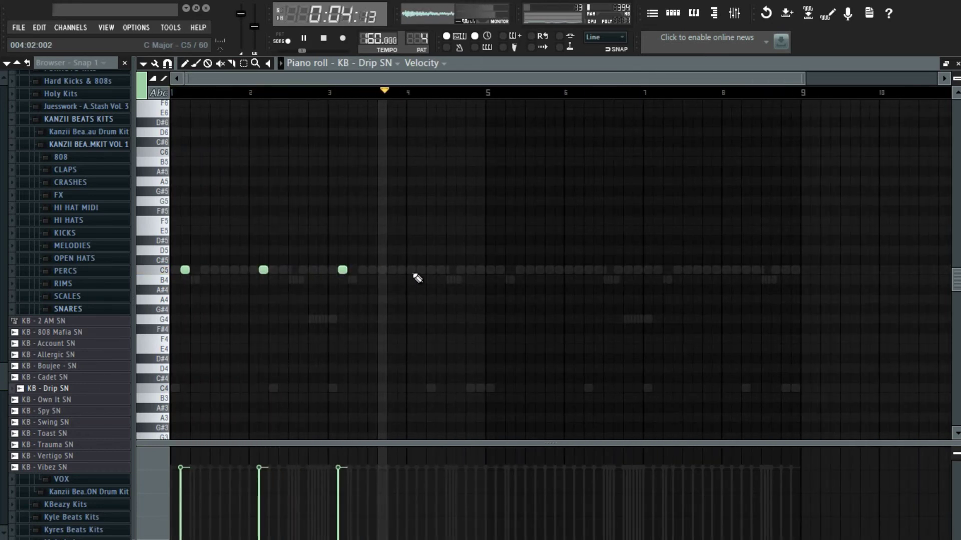
{"action": "key", "text": "space"}
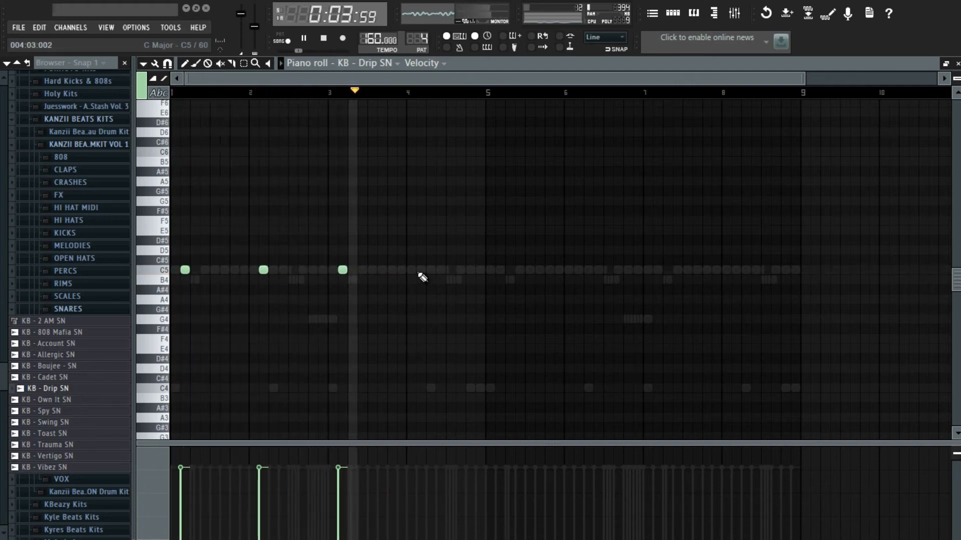
{"action": "left_click", "coordinate": [419, 271]}
{"action": "right_click", "coordinate": [419, 271]}
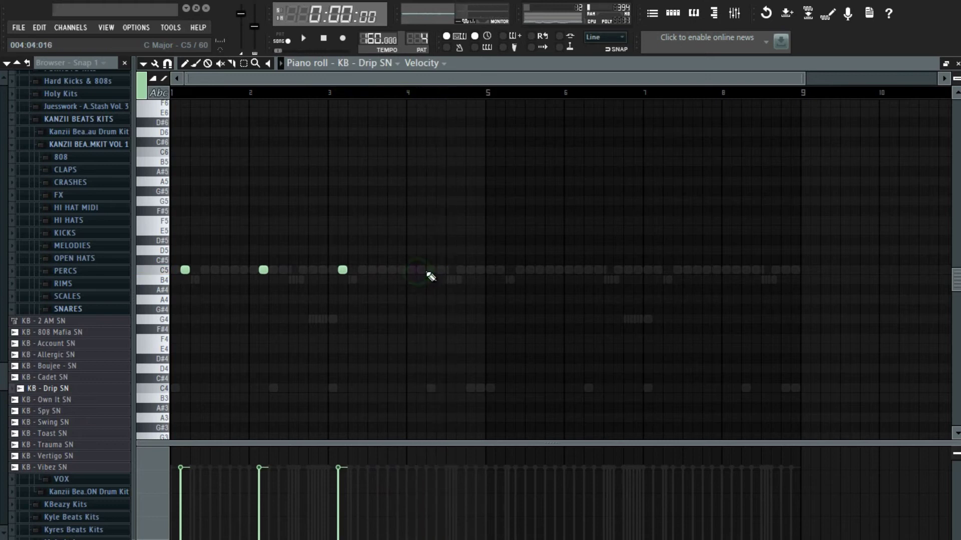
{"action": "left_click", "coordinate": [400, 270]}
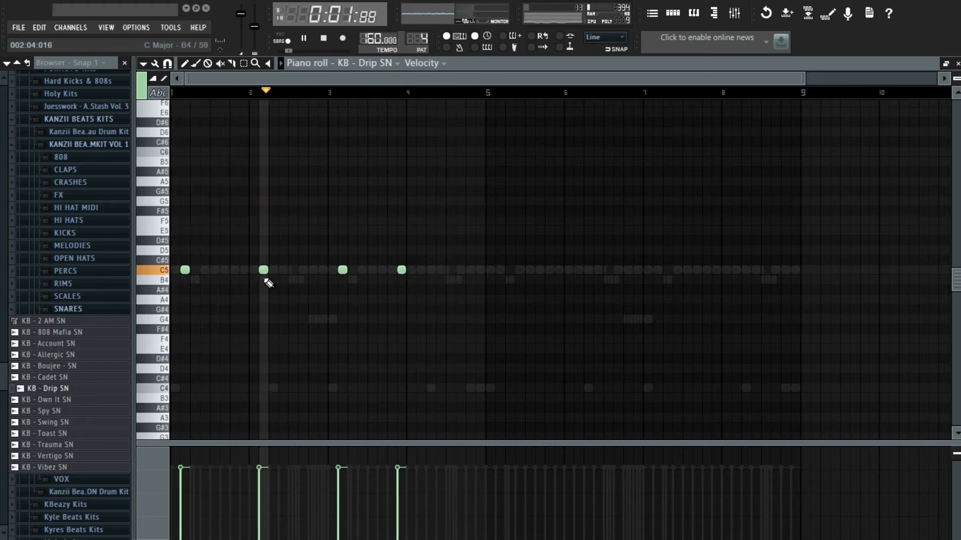
{"action": "right_click", "coordinate": [262, 272]}
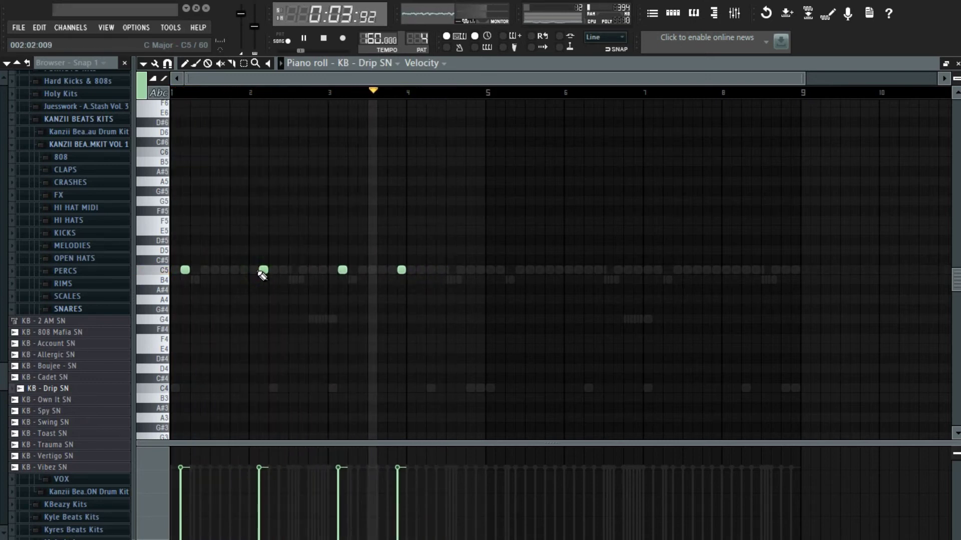
{"action": "left_click", "coordinate": [243, 270]}
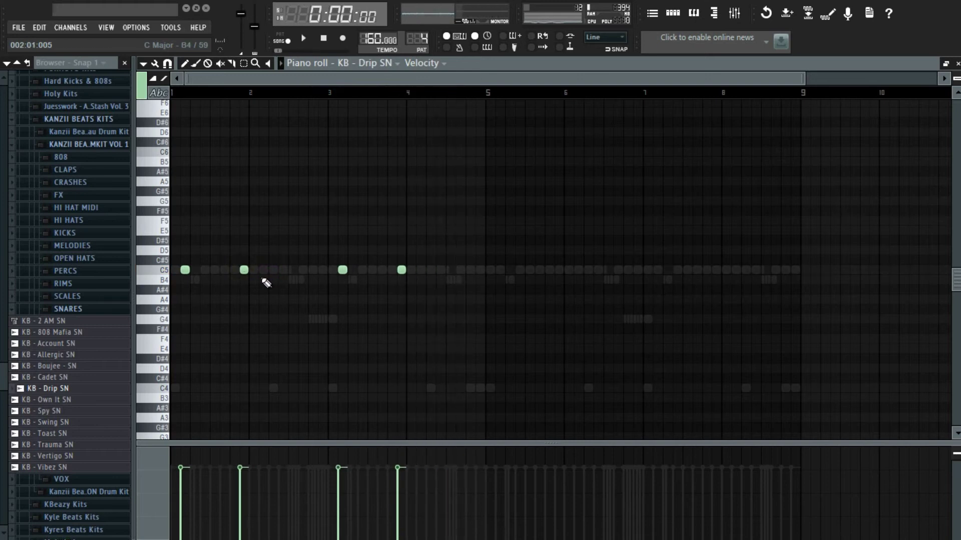
{"action": "key", "text": "space"}
Duplicate the bars 1–5 snare hits and delete the C5 hits near bars 6 and 7
{"action": "left_click_drag", "start_coordinate": [415, 94], "coordinate": [3, 167]}
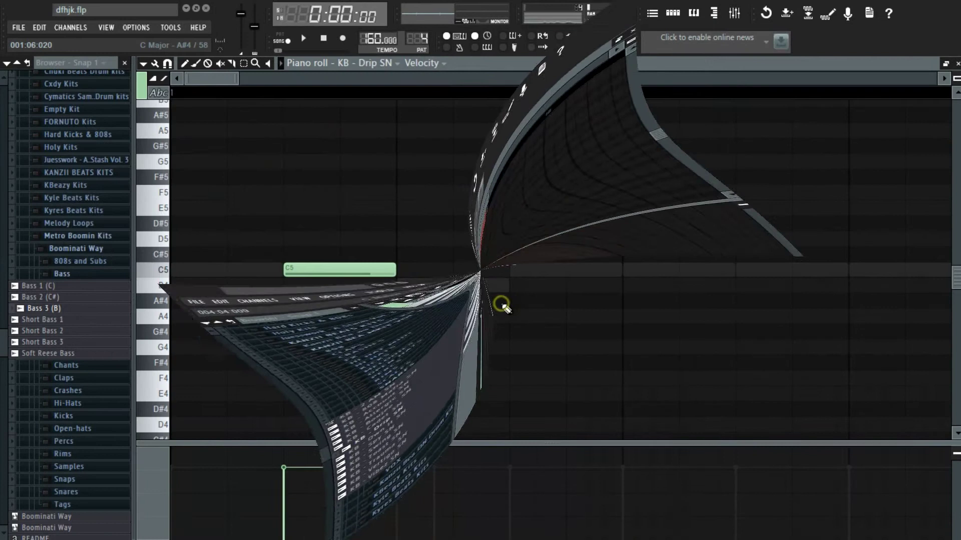
{"action": "scroll", "coordinate": [506, 309], "scroll_direction": "down", "scroll_amount": 8}
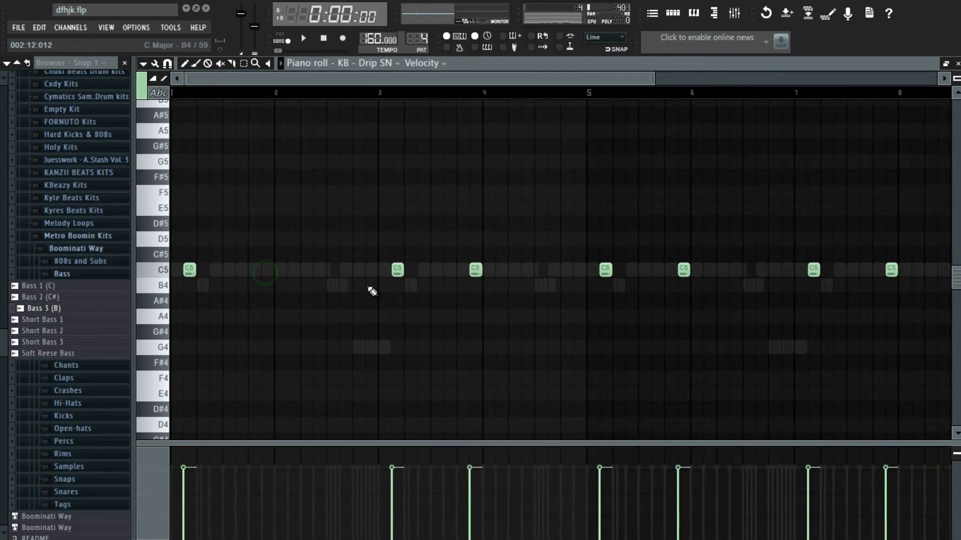
{"action": "scroll", "coordinate": [415, 277], "scroll_direction": "down", "scroll_amount": 3}
{"action": "key", "text": "space"}
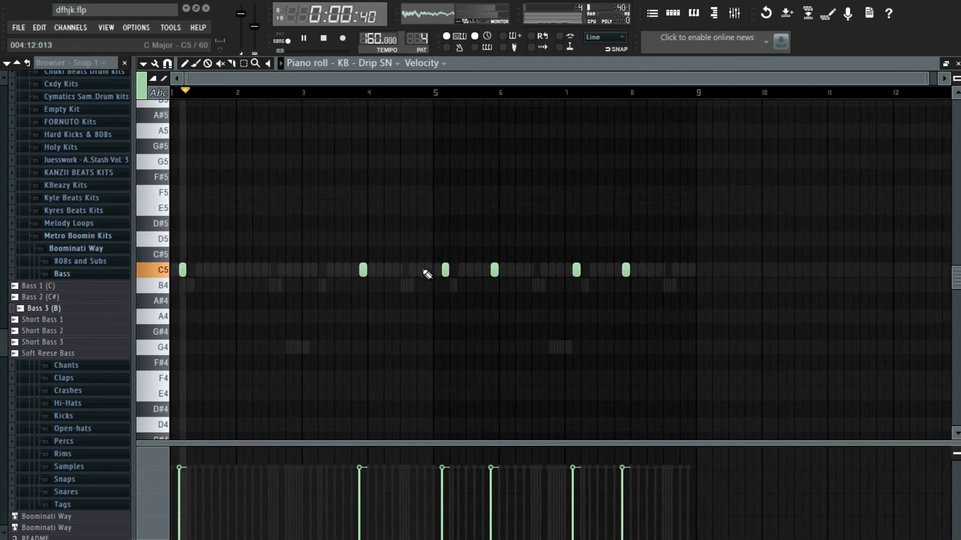
{"action": "right_click", "coordinate": [494, 270]}
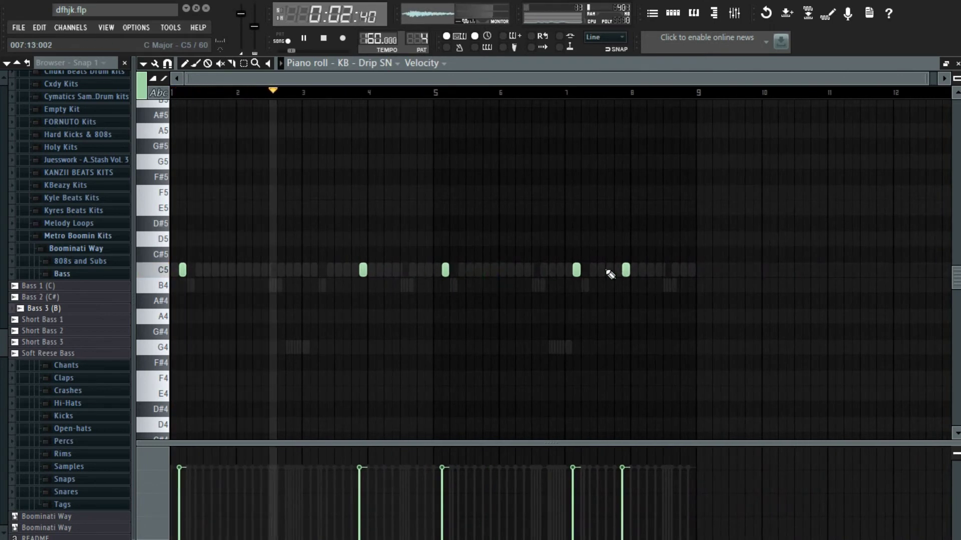
{"action": "right_click", "coordinate": [577, 270]}
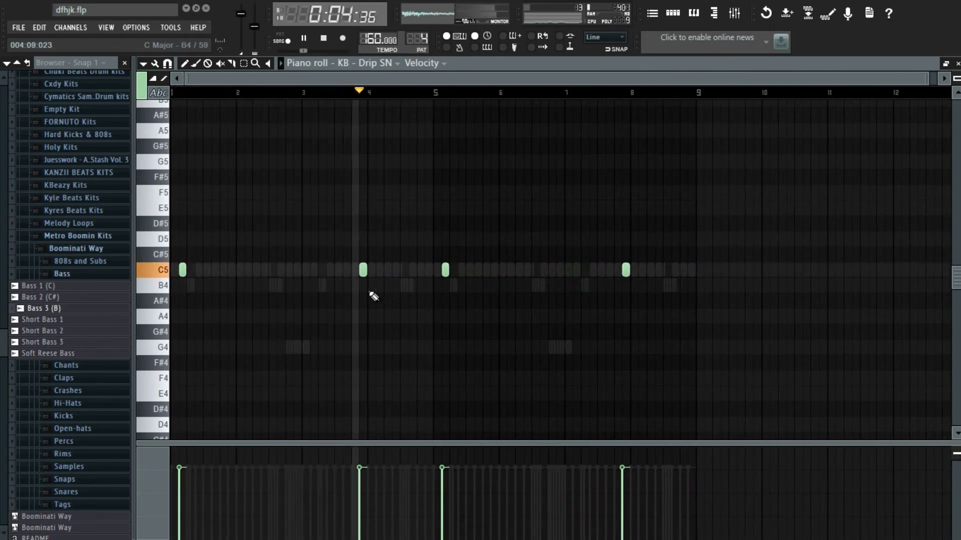
{"action": "key", "text": "space"}
{"action": "key", "text": "space"}
Nudge the bar 4 and bar 8 snare hits later, then return to the Playlist
{"action": "left_click_drag", "start_coordinate": [376, 274], "coordinate": [383, 274]}
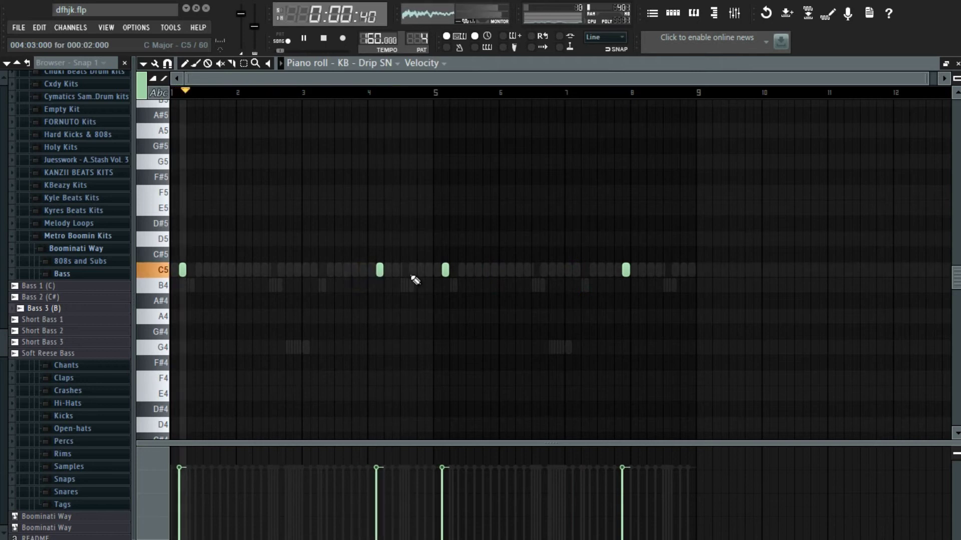
{"action": "left_click_drag", "start_coordinate": [627, 271], "coordinate": [640, 269]}
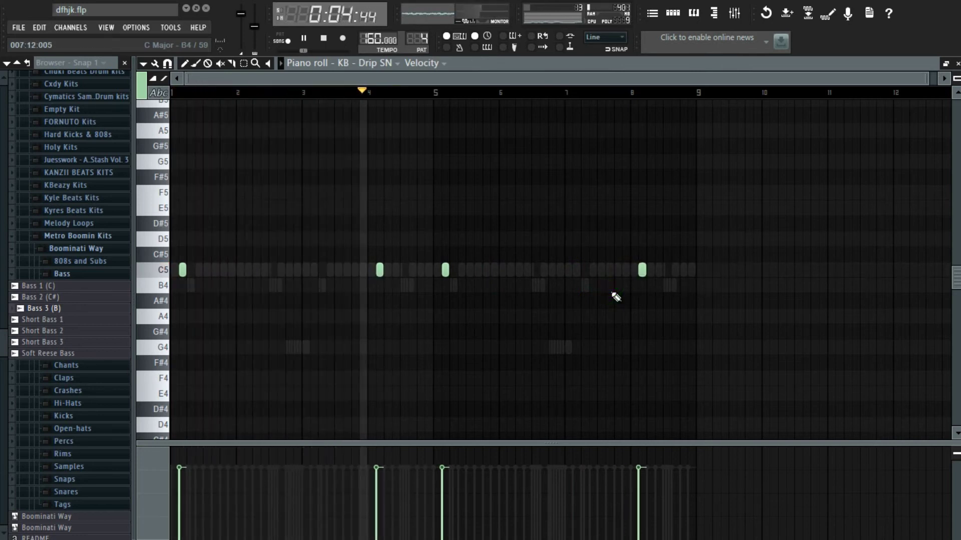
{"action": "key", "text": "F7"}
{"action": "key", "text": "space"}
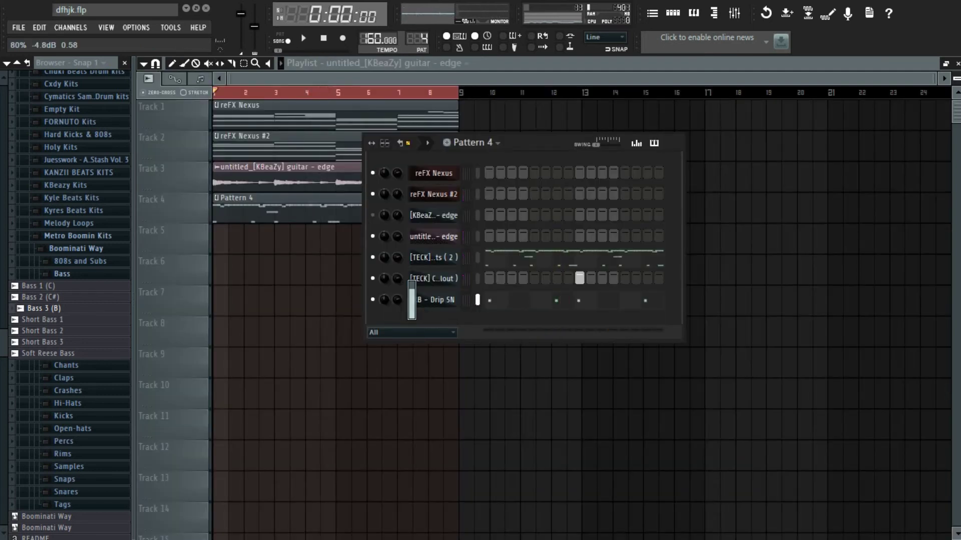
Browse to the 808's folder in Cxdy Kits > Cxdy - Ghostbuster Drum Kit
{"action": "left_click", "coordinate": [106, 274]}
{"action": "left_click", "coordinate": [96, 250]}
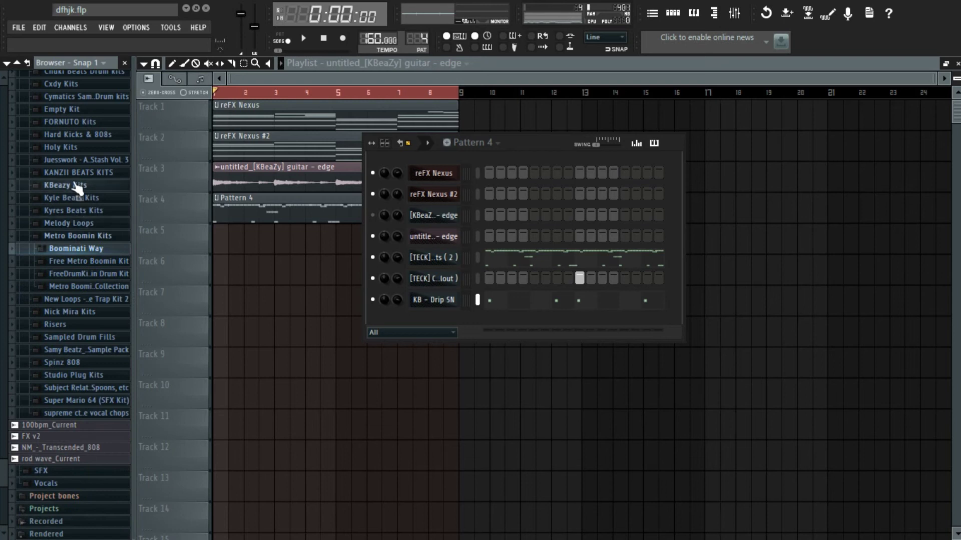
{"action": "left_click", "coordinate": [100, 89]}
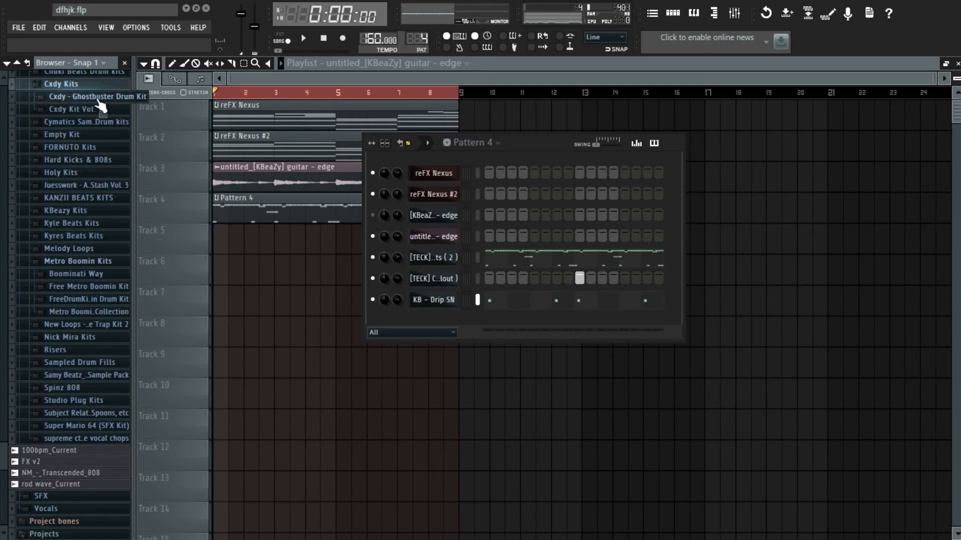
{"action": "left_click", "coordinate": [100, 103]}
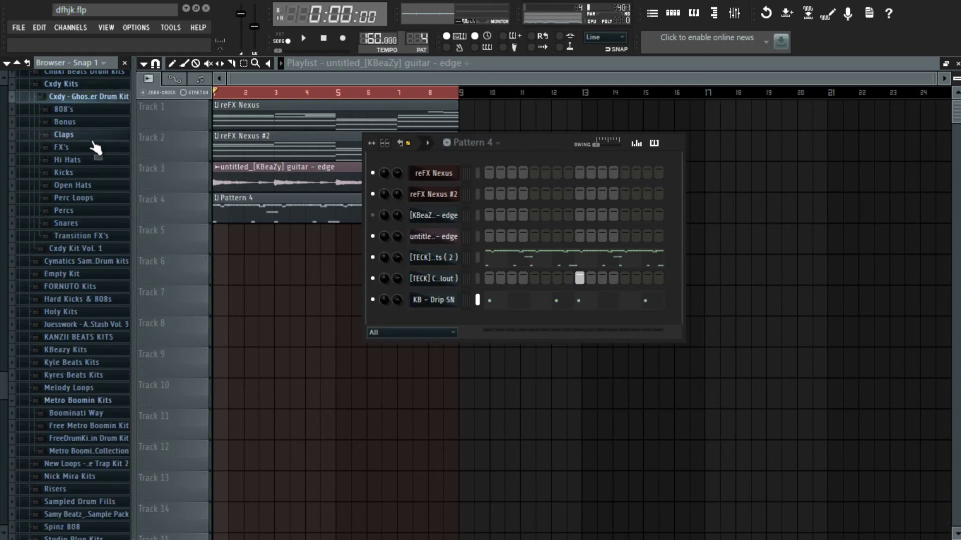
{"action": "left_click", "coordinate": [94, 113]}
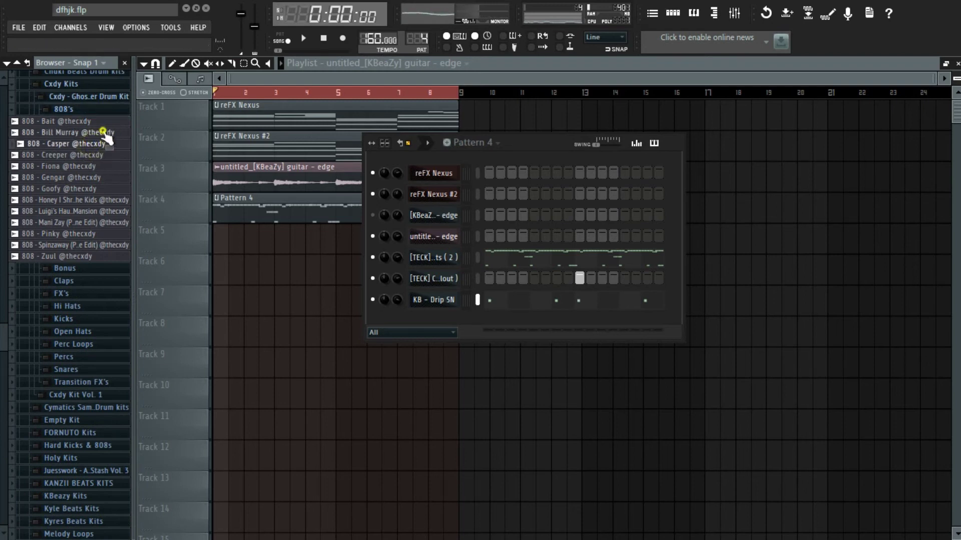
{"action": "left_click_drag", "start_coordinate": [434, 323], "coordinate": [433, 317]}
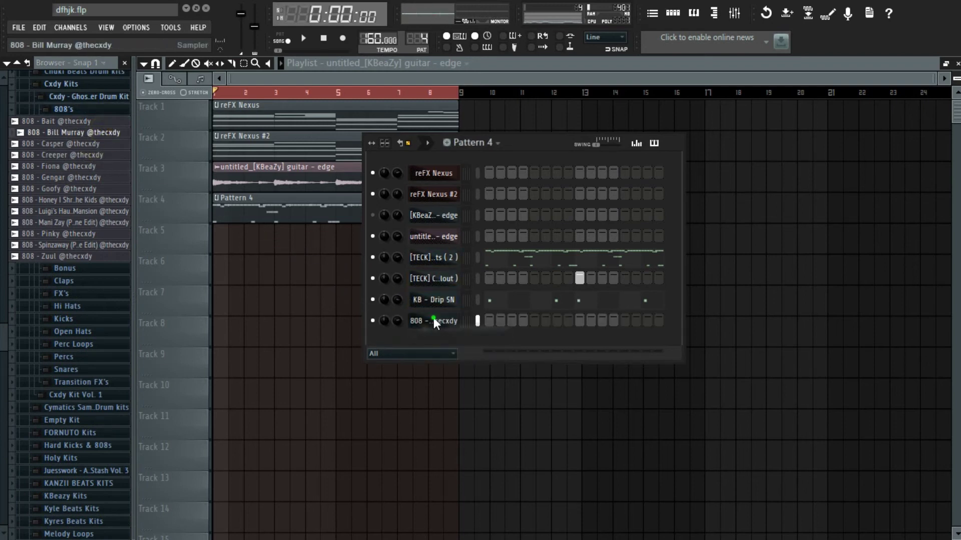
{"action": "right_click", "coordinate": [440, 321]}
{"action": "left_click", "coordinate": [530, 389]}
{"action": "right_click", "coordinate": [439, 320]}
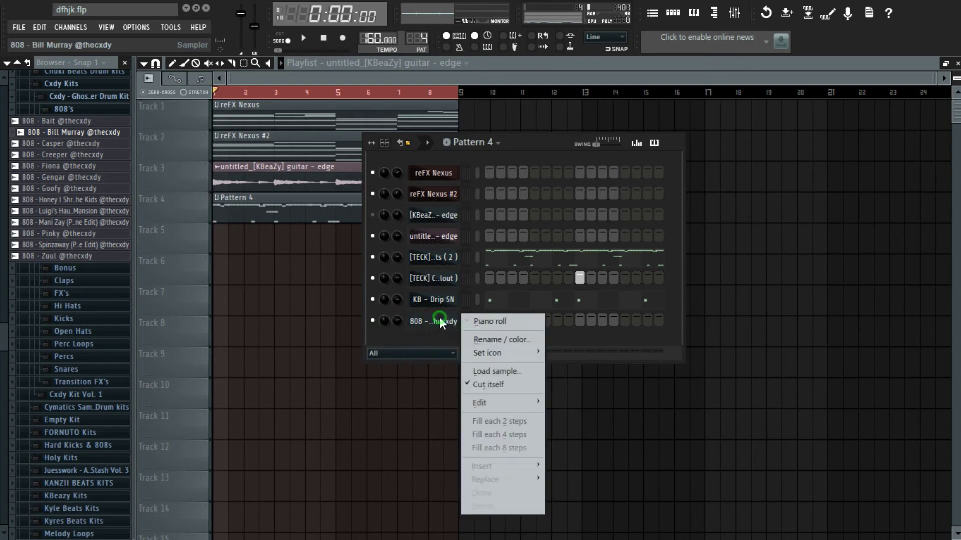
{"action": "left_click", "coordinate": [476, 322]}
{"action": "scroll", "coordinate": [292, 312], "scroll_direction": "down", "scroll_amount": 5}
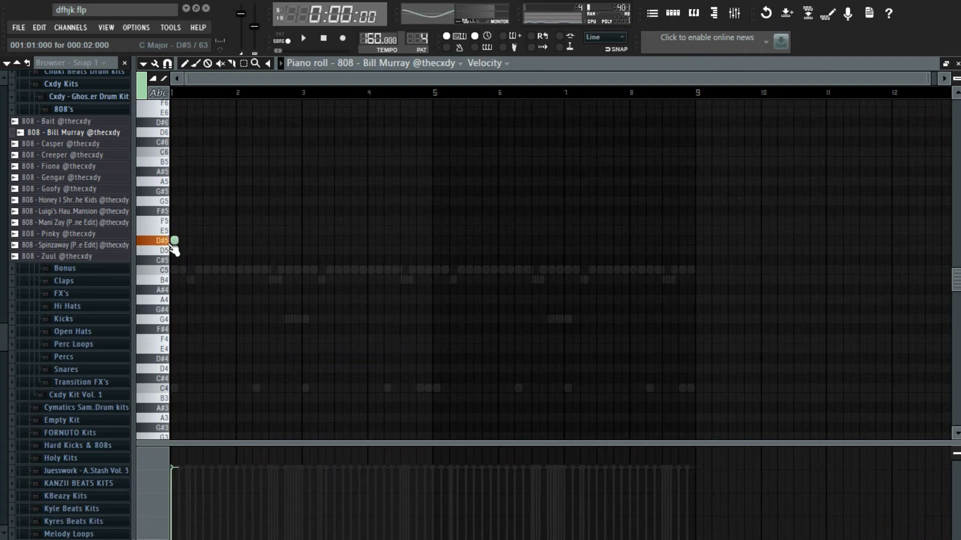
Audition the 808 notes and move the second D#5 note one step later
{"action": "key", "text": "ctrl+a"}
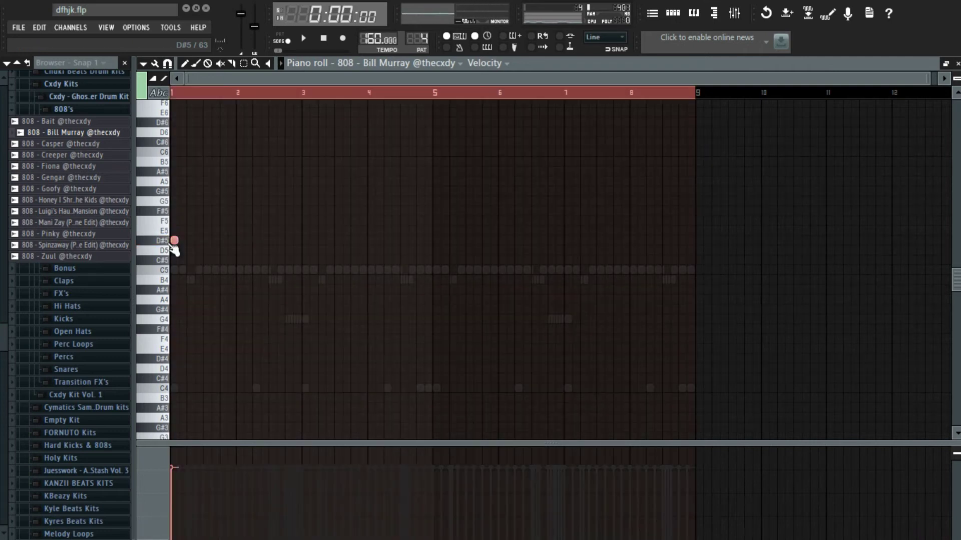
{"action": "scroll", "coordinate": [173, 252], "scroll_direction": "up", "scroll_amount": 6}
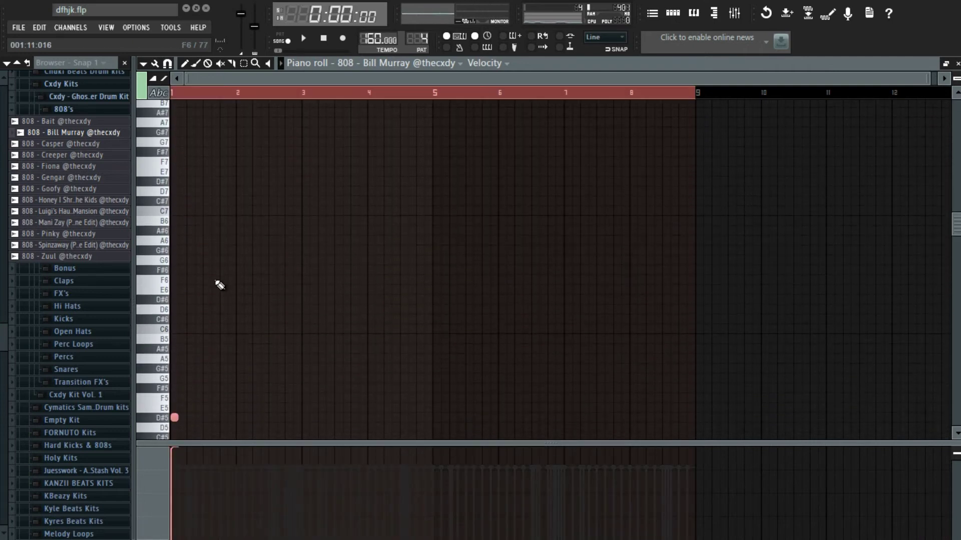
{"action": "scroll", "coordinate": [173, 350], "scroll_direction": "down", "scroll_amount": 5}
{"action": "scroll", "coordinate": [214, 294], "scroll_direction": "down", "scroll_amount": 4}
{"action": "key", "text": "space"}
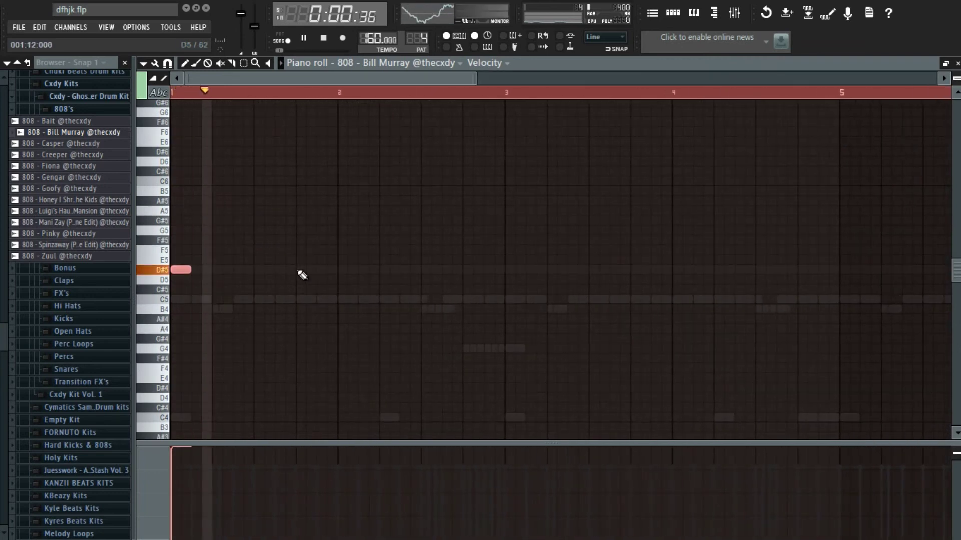
{"action": "key", "text": "space"}
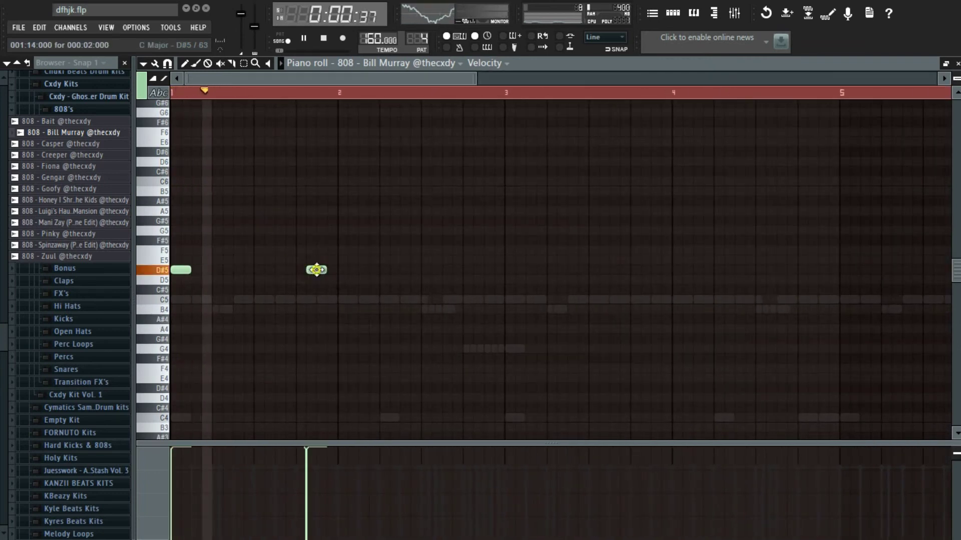
{"action": "left_click_drag", "start_coordinate": [309, 270], "coordinate": [326, 272]}
{"action": "key", "text": "space"}
Add D#5 808 notes in bar 2, at bar 3 and near bar 3.8
{"action": "left_click", "coordinate": [385, 270]}
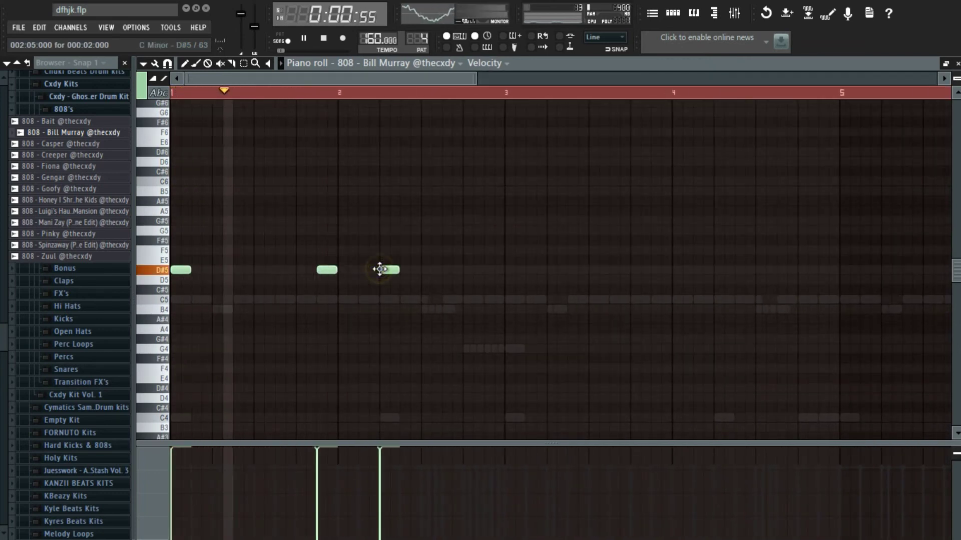
{"action": "scroll", "coordinate": [384, 275], "scroll_direction": "down", "scroll_amount": 3}
{"action": "left_click", "coordinate": [331, 271]}
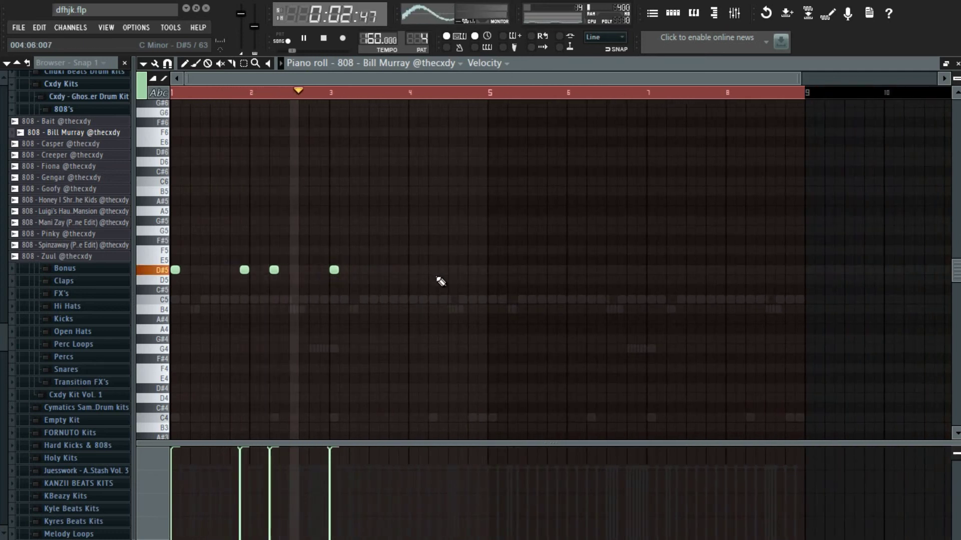
{"action": "left_click", "coordinate": [403, 270]}
{"action": "left_click", "coordinate": [391, 269]}
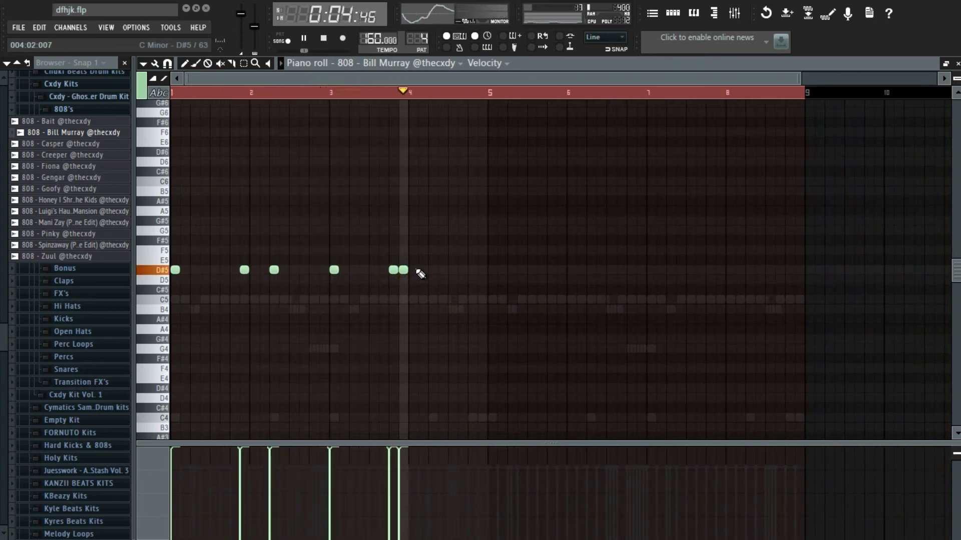
{"action": "key", "text": "space"}
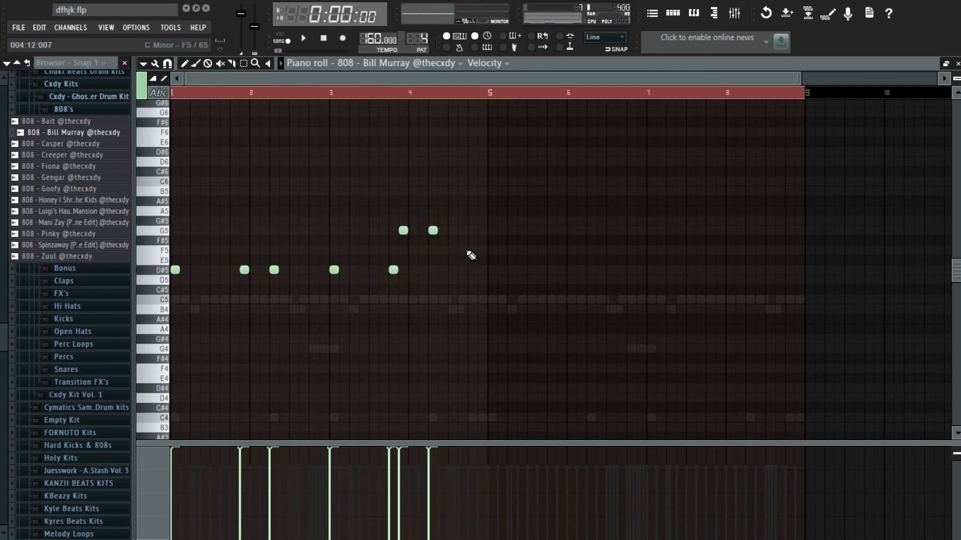
{"action": "key", "text": "space"}
{"action": "scroll", "coordinate": [435, 299], "scroll_direction": "down", "scroll_amount": 3}
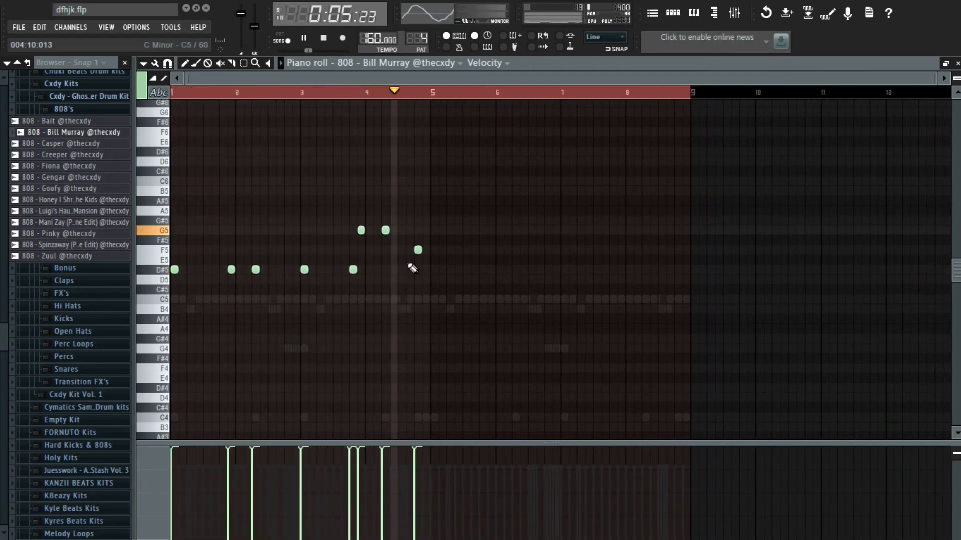
Nudge the F5 note earlier and the last D5 note in bars 7–8 slightly later
{"action": "left_click_drag", "start_coordinate": [415, 256], "coordinate": [406, 256]}
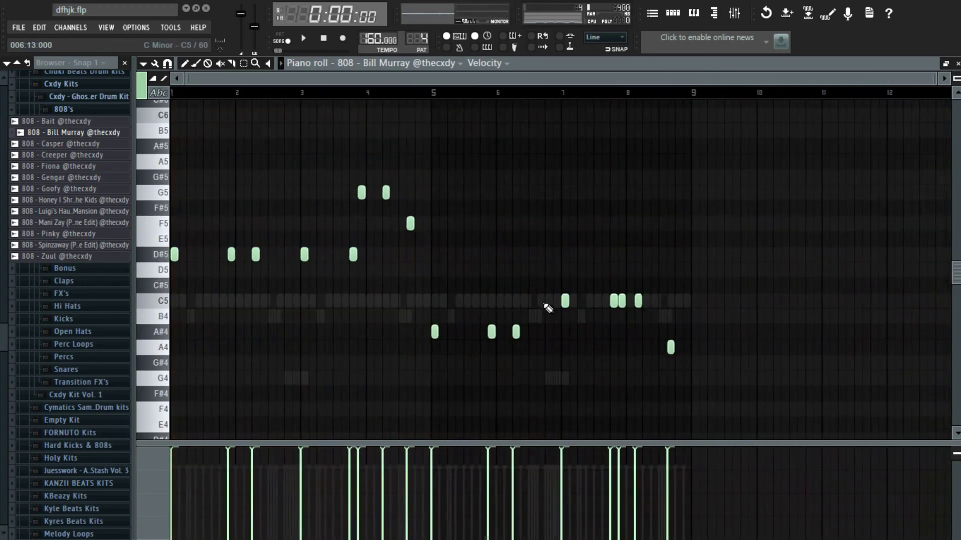
{"action": "left_click_drag", "start_coordinate": [542, 306], "coordinate": [666, 300]}
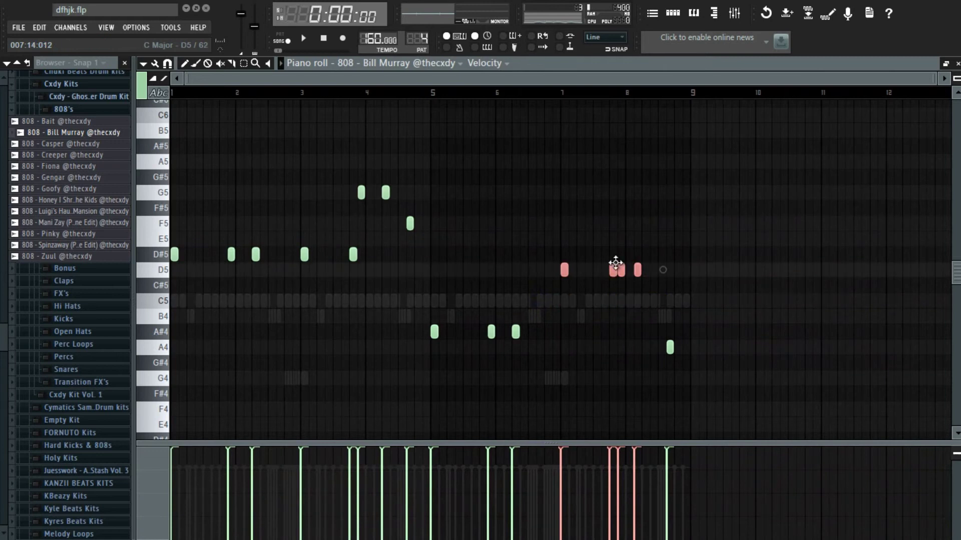
{"action": "left_click", "coordinate": [600, 292]}
{"action": "key", "text": "space"}
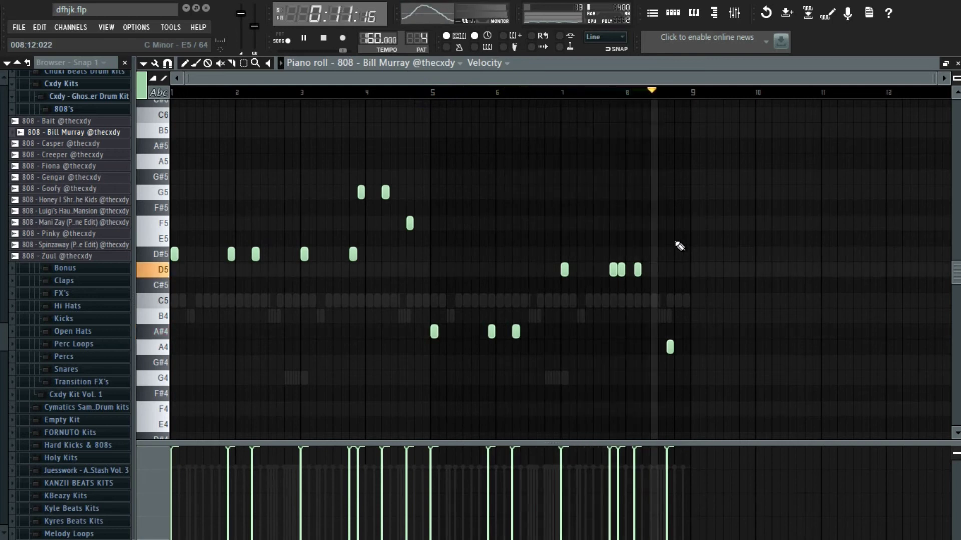
{"action": "left_click_drag", "start_coordinate": [637, 270], "coordinate": [647, 271]}
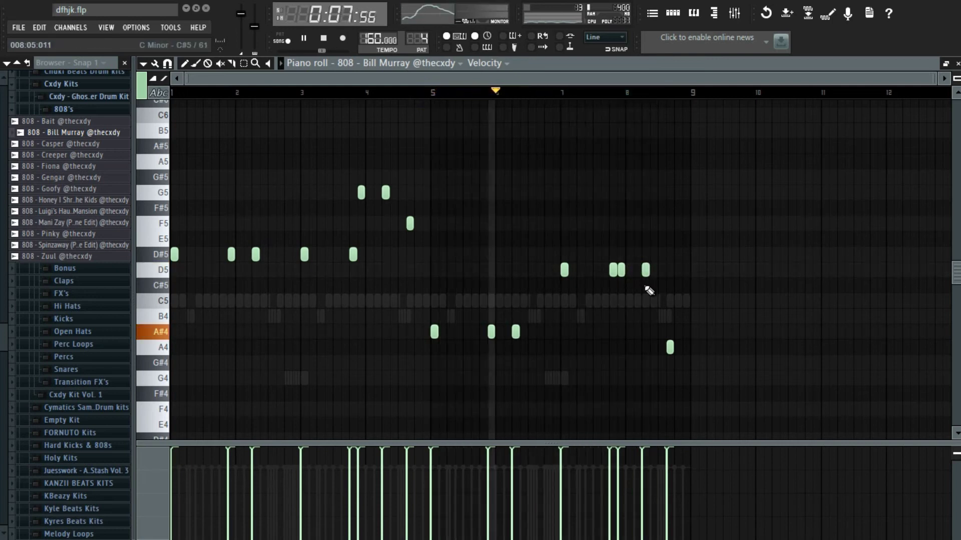
{"action": "scroll", "coordinate": [655, 300], "scroll_direction": "down", "scroll_amount": 3}
{"action": "scroll", "coordinate": [662, 193], "scroll_direction": "up", "scroll_amount": 4}
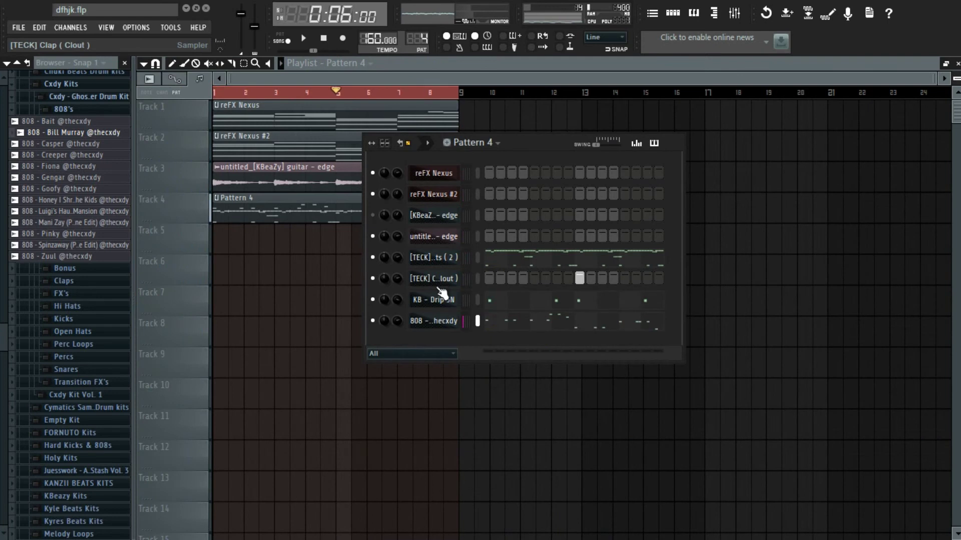
{"action": "left_click", "coordinate": [443, 322]}
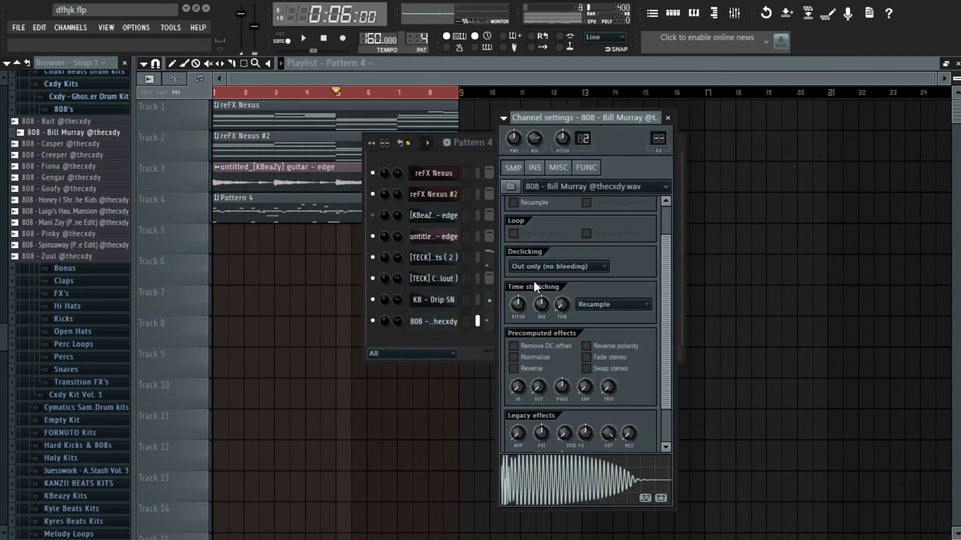
Set the 808's sustain to zero and raise its hold on the INS tab
{"action": "left_click", "coordinate": [535, 168]}
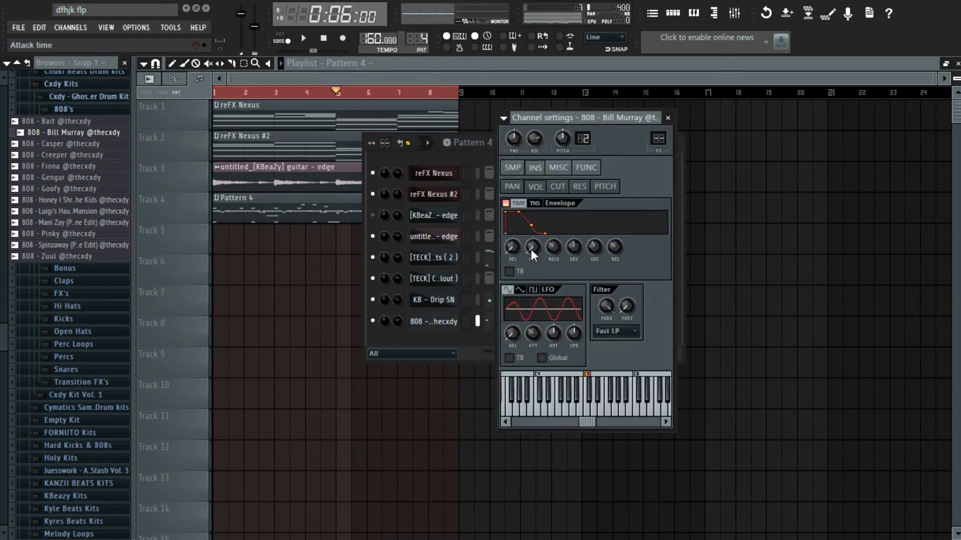
{"action": "scroll", "coordinate": [596, 251], "scroll_direction": "down", "scroll_amount": 5}
{"action": "scroll", "coordinate": [555, 240], "scroll_direction": "up", "scroll_amount": 5}
{"action": "left_click", "coordinate": [669, 118]}
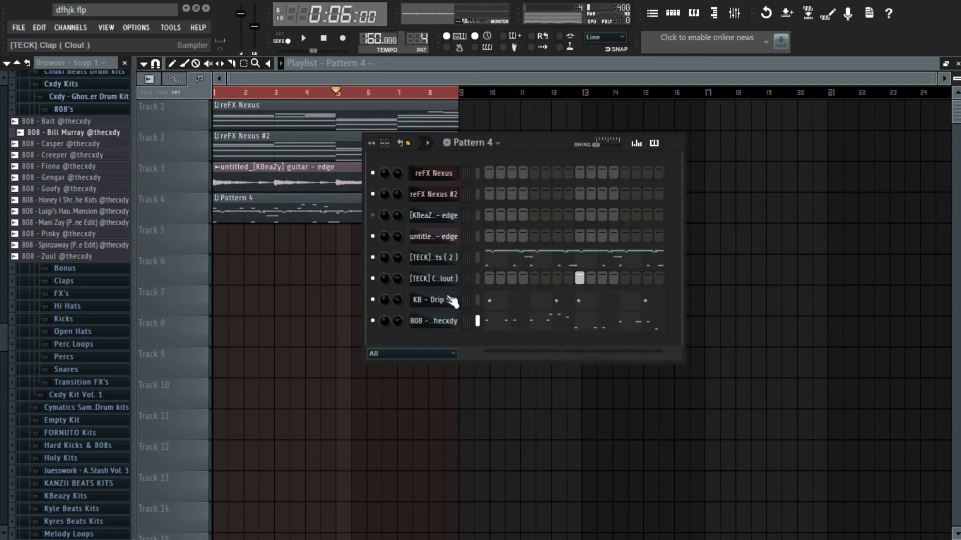
Stretch the final A4 808 note to twice its length and return to the Playlist
{"action": "left_click", "coordinate": [504, 331]}
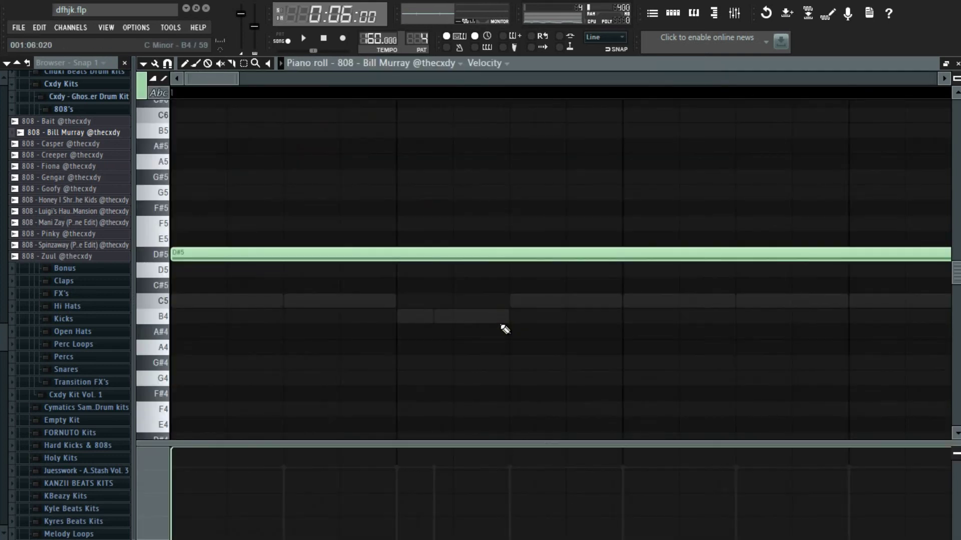
{"action": "key", "text": "space"}
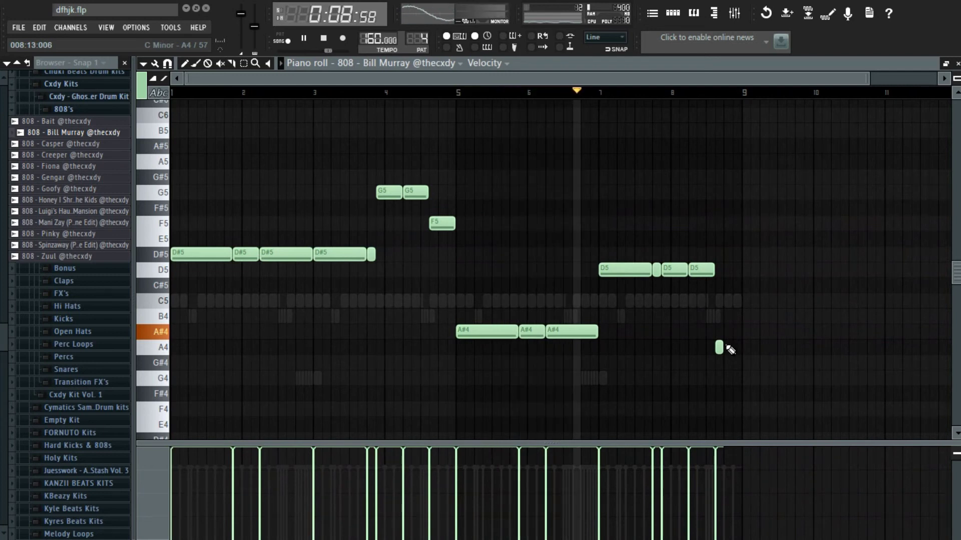
{"action": "left_click_drag", "start_coordinate": [722, 346], "coordinate": [739, 340]}
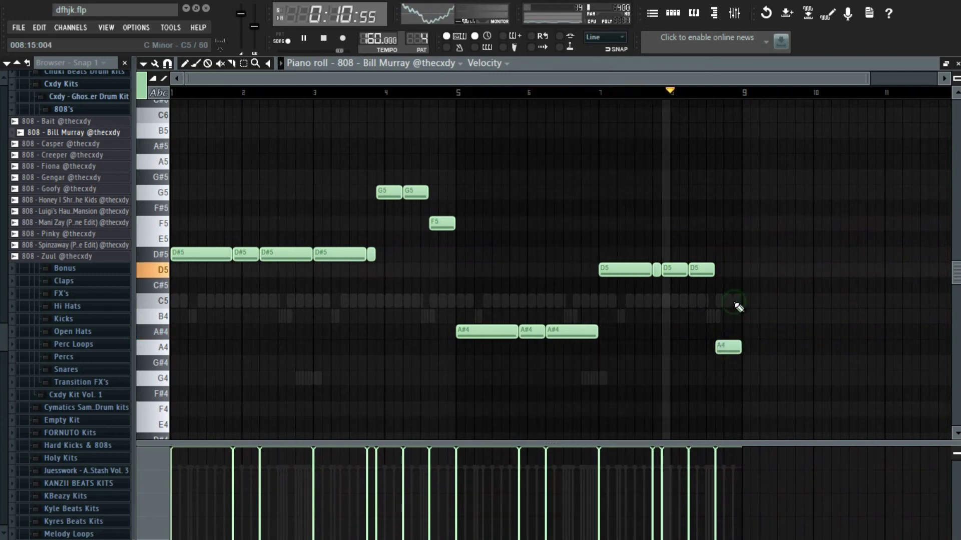
{"action": "key", "text": "F7"}
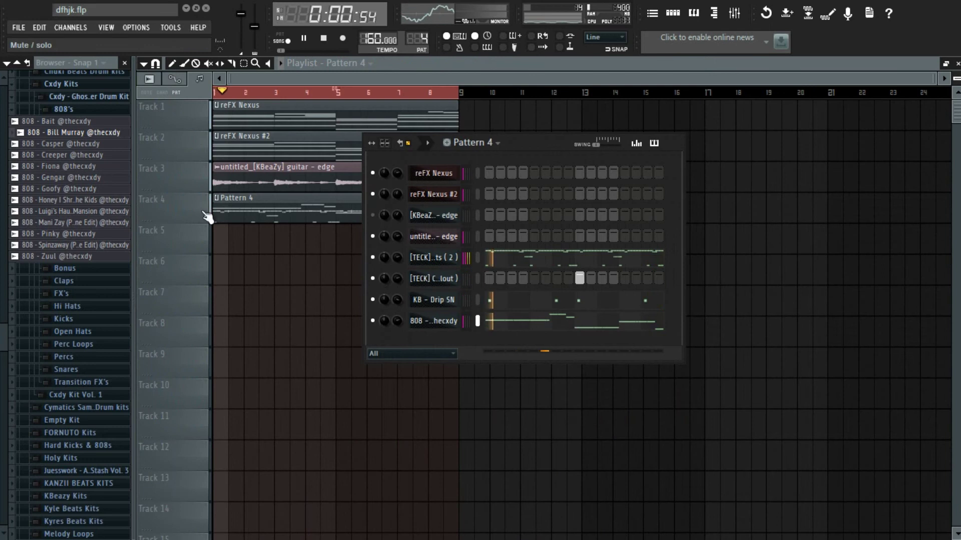
Add Kick [ Wonder WRLD ] from Hard Kicks & 808s as a channel and open its notes
{"action": "left_click", "coordinate": [75, 446]}
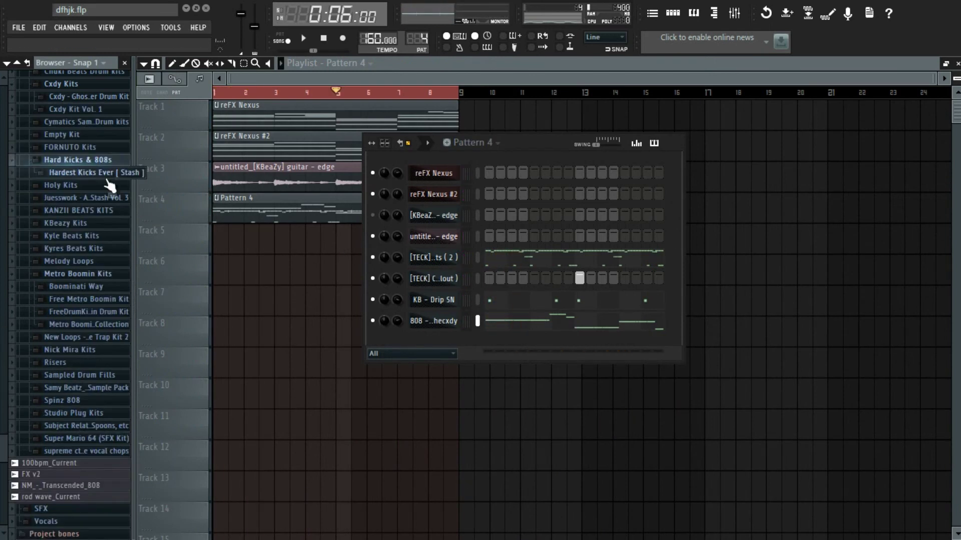
{"action": "scroll", "coordinate": [83, 171], "scroll_direction": "down", "scroll_amount": 5}
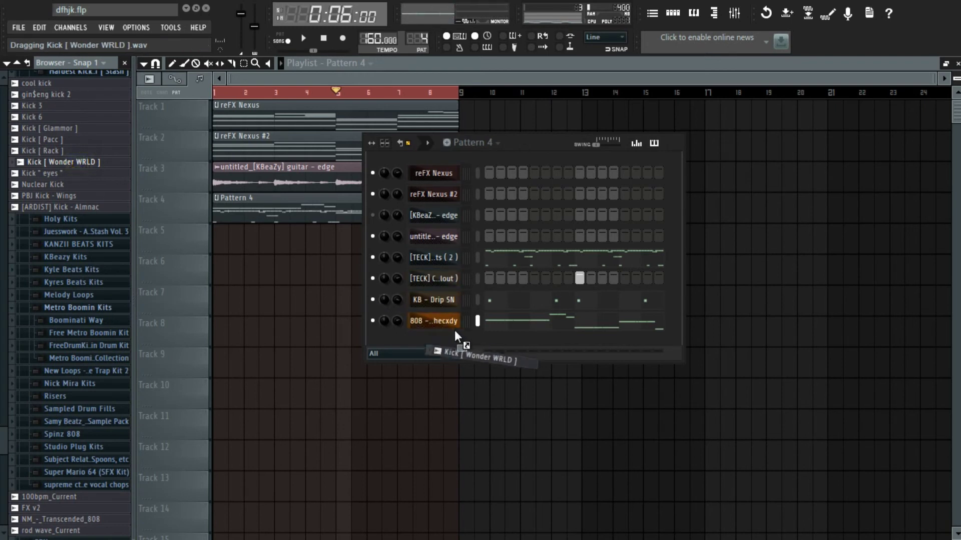
{"action": "left_click_drag", "start_coordinate": [432, 332], "coordinate": [440, 339]}
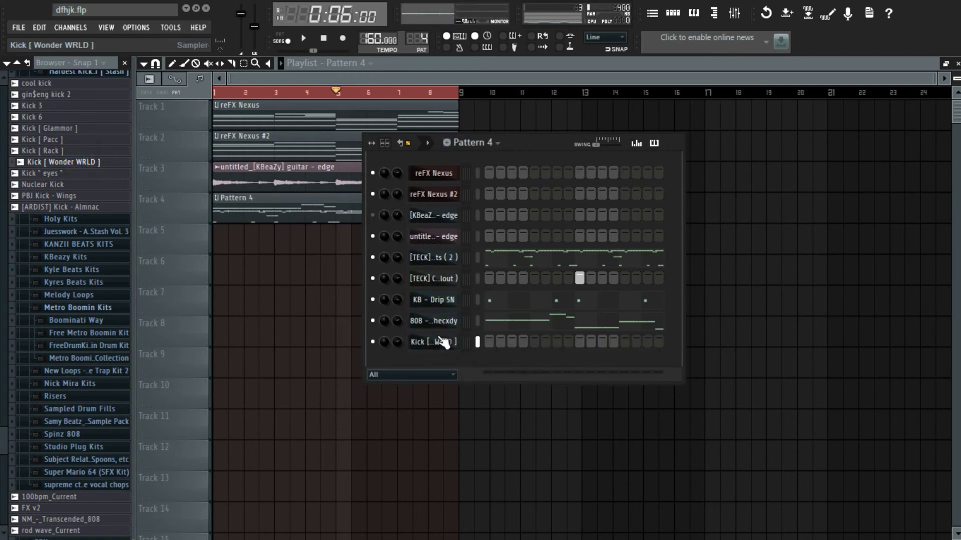
{"action": "right_click", "coordinate": [442, 343]}
{"action": "left_click", "coordinate": [475, 335]}
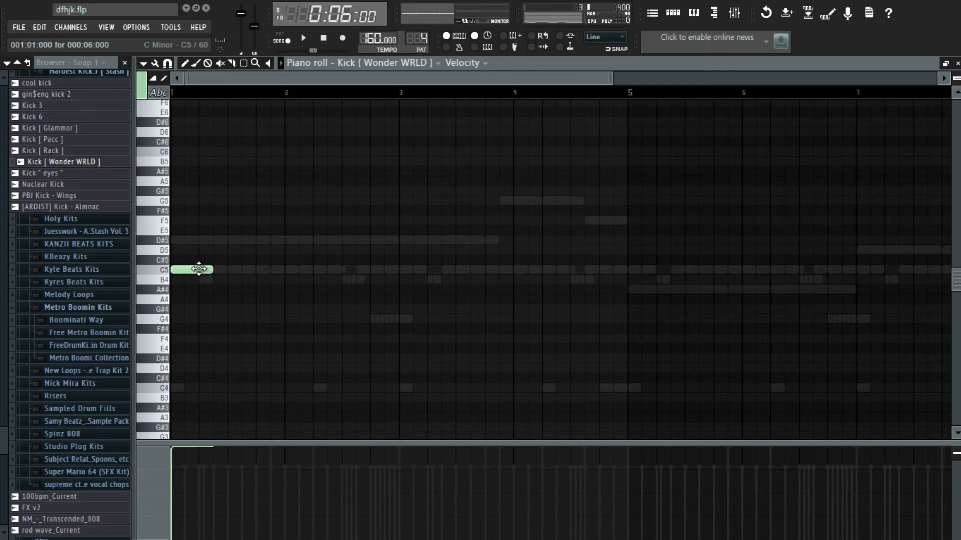
Duplicate the four bars of C5 kicks into bars 5–8 and play the result
{"action": "key", "text": "space"}
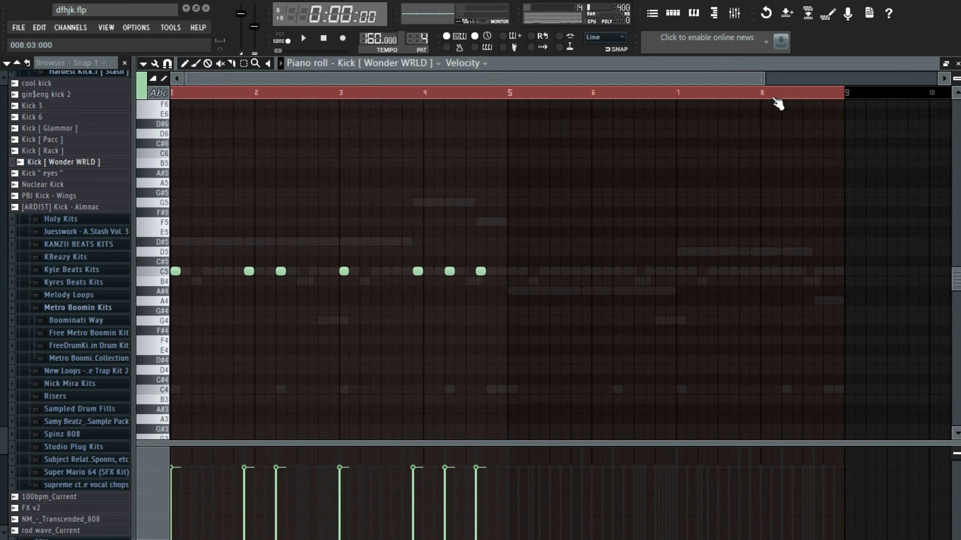
{"action": "left_click_drag", "start_coordinate": [776, 101], "coordinate": [483, 131]}
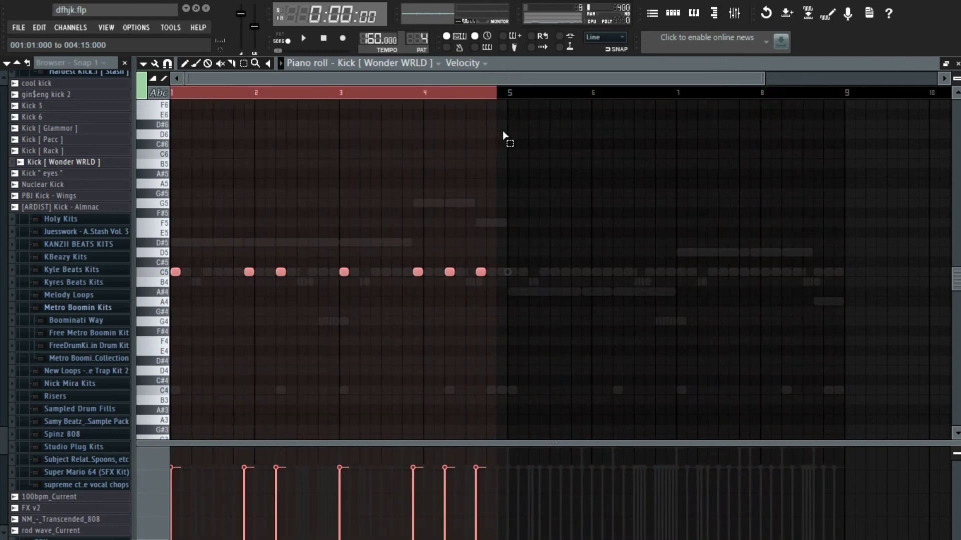
{"action": "key", "text": "ctrl+b"}
{"action": "scroll", "coordinate": [537, 172], "scroll_direction": "up", "scroll_amount": 4}
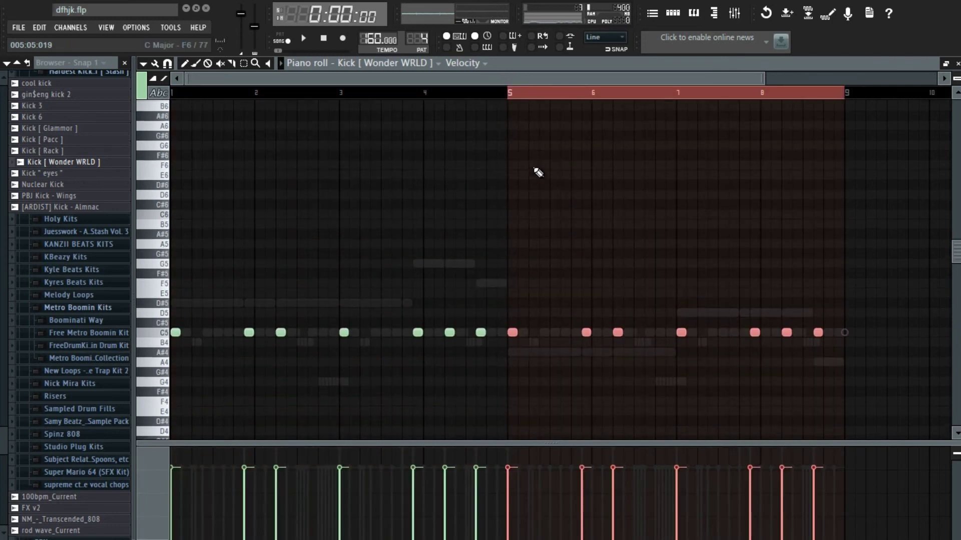
{"action": "key", "text": "space"}
{"action": "scroll", "coordinate": [539, 177], "scroll_direction": "down", "scroll_amount": 2}
{"action": "key", "text": "ctrl+d"}
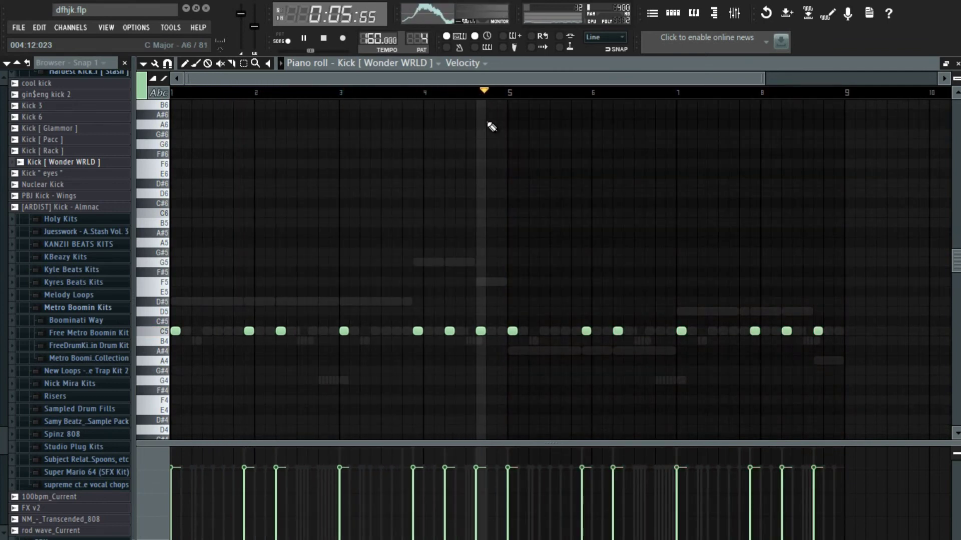
{"action": "key", "text": "F5"}
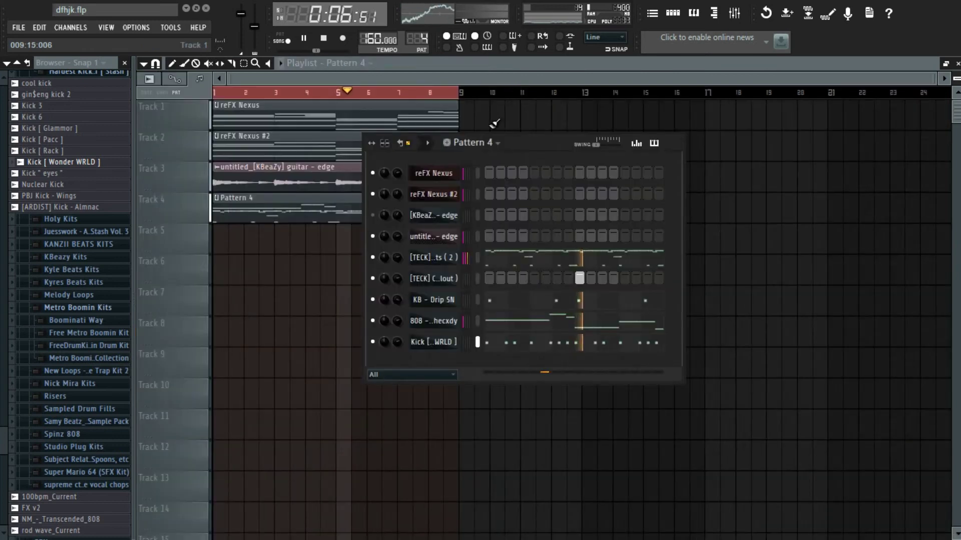
Show the Kick's sample properties, flip Reverse polarity on, and move the channel rack up-right
{"action": "left_click", "coordinate": [450, 345]}
{"action": "left_click", "coordinate": [512, 168]}
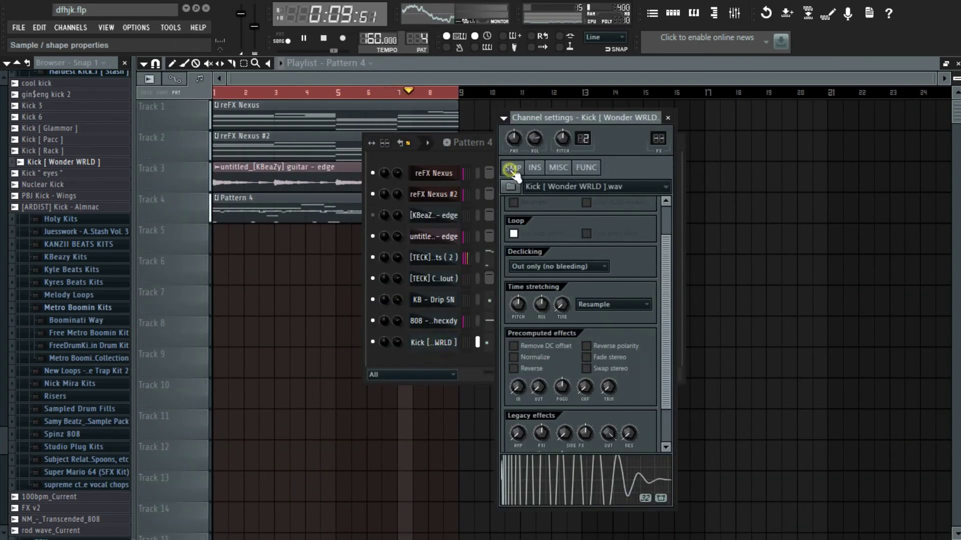
{"action": "left_click", "coordinate": [586, 346]}
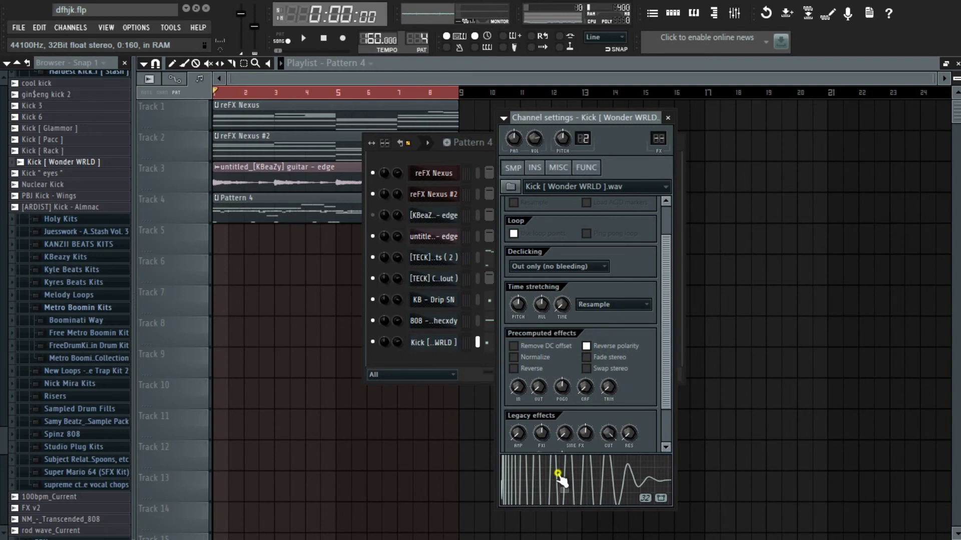
{"action": "left_click", "coordinate": [422, 349]}
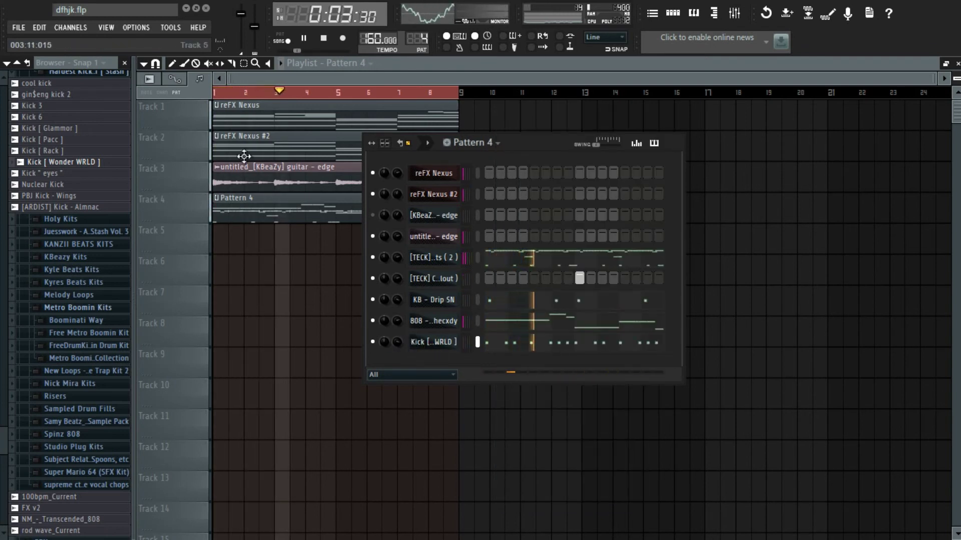
{"action": "left_click_drag", "start_coordinate": [543, 140], "coordinate": [560, 107]}
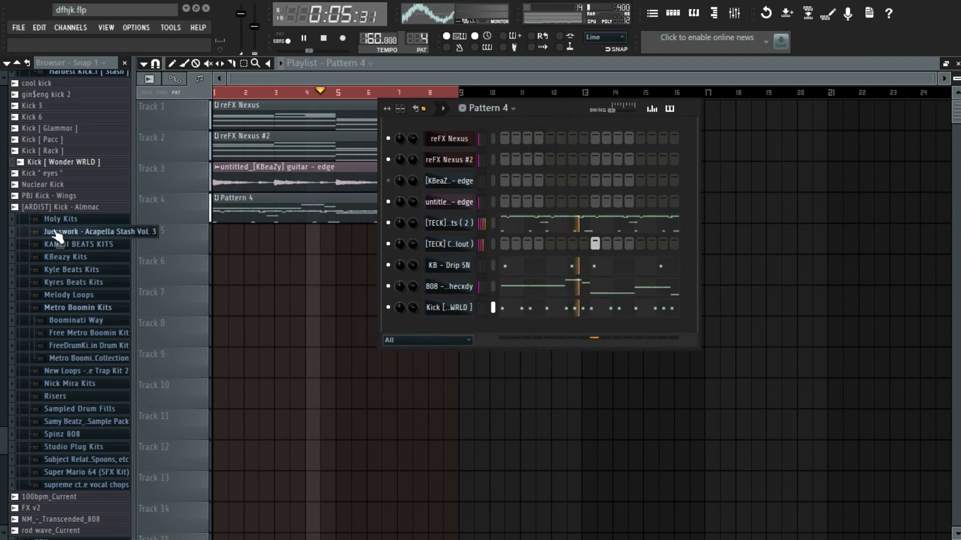
Restore normal polarity on the Kick sample and uncheck Use loop points
{"action": "left_click", "coordinate": [450, 308]}
{"action": "left_click", "coordinate": [619, 350]}
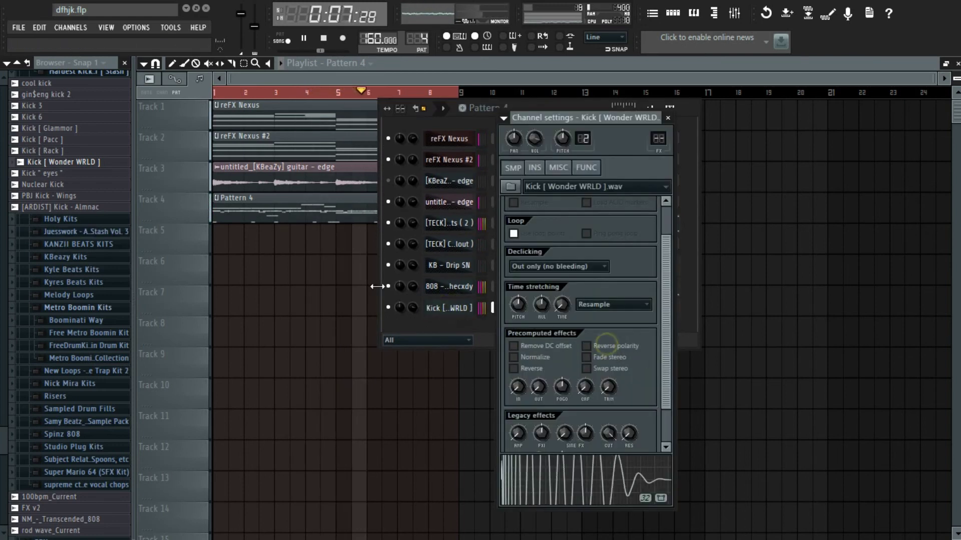
{"action": "left_click", "coordinate": [534, 239]}
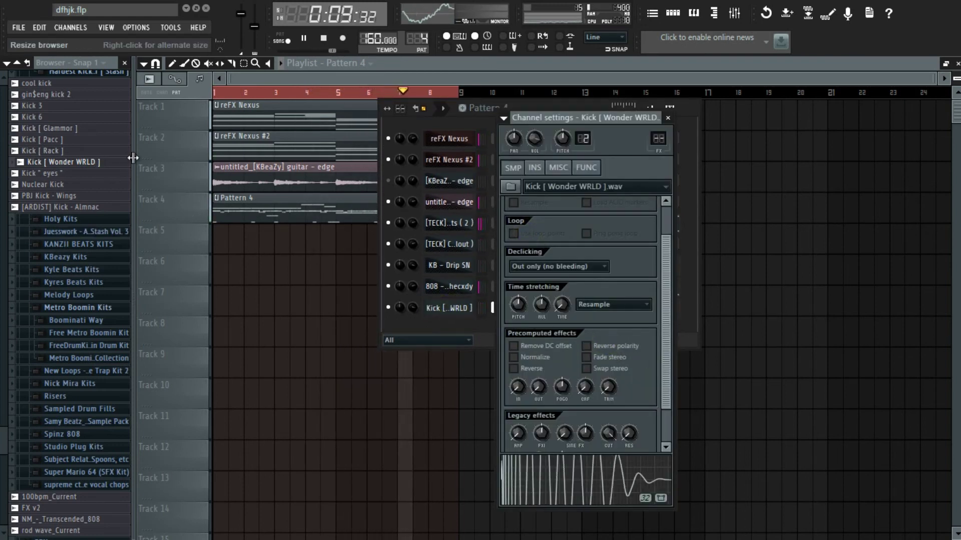
{"action": "key", "text": "space"}
{"action": "scroll", "coordinate": [61, 165], "scroll_direction": "up", "scroll_amount": 3}
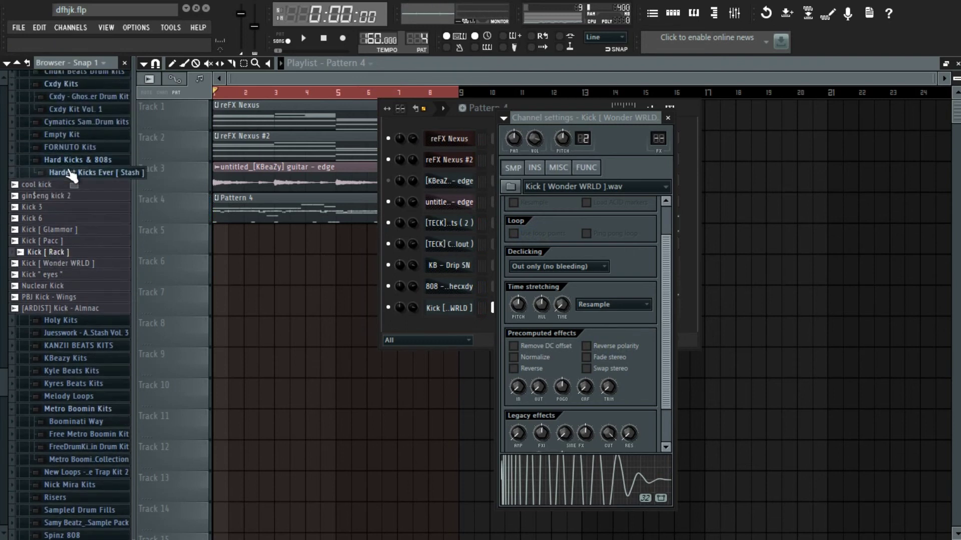
{"action": "left_click", "coordinate": [60, 161]}
{"action": "scroll", "coordinate": [80, 192], "scroll_direction": "down", "scroll_amount": 3}
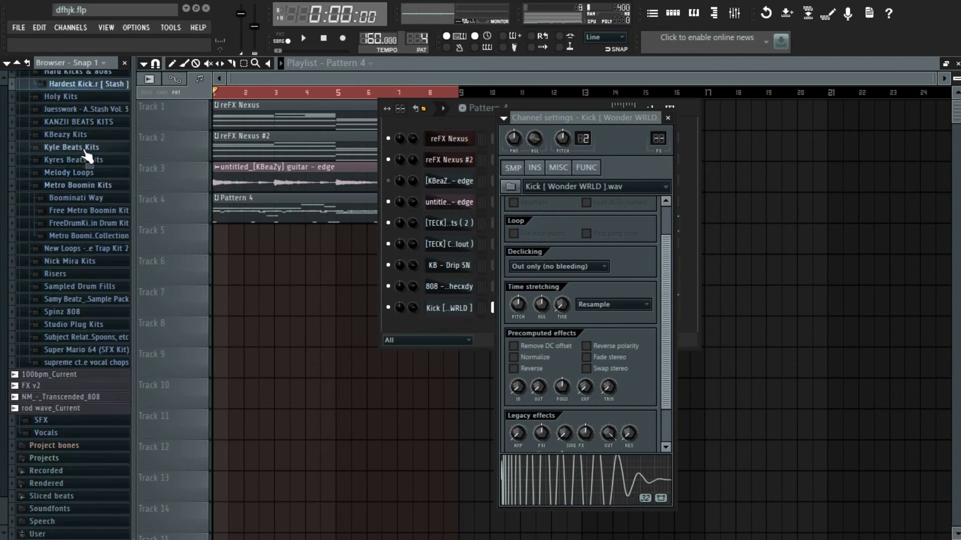
Browse Kanzii drum kit volume 1 > OPEN HATS and add KB - XYZ OH as a channel
{"action": "left_click", "coordinate": [79, 122]}
{"action": "left_click", "coordinate": [98, 149]}
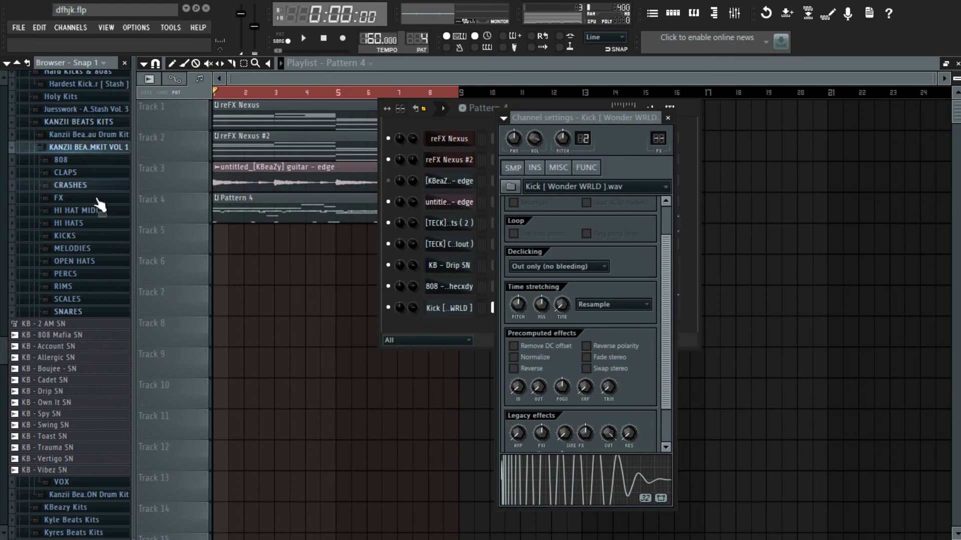
{"action": "left_click", "coordinate": [95, 313]}
{"action": "left_click", "coordinate": [95, 261]}
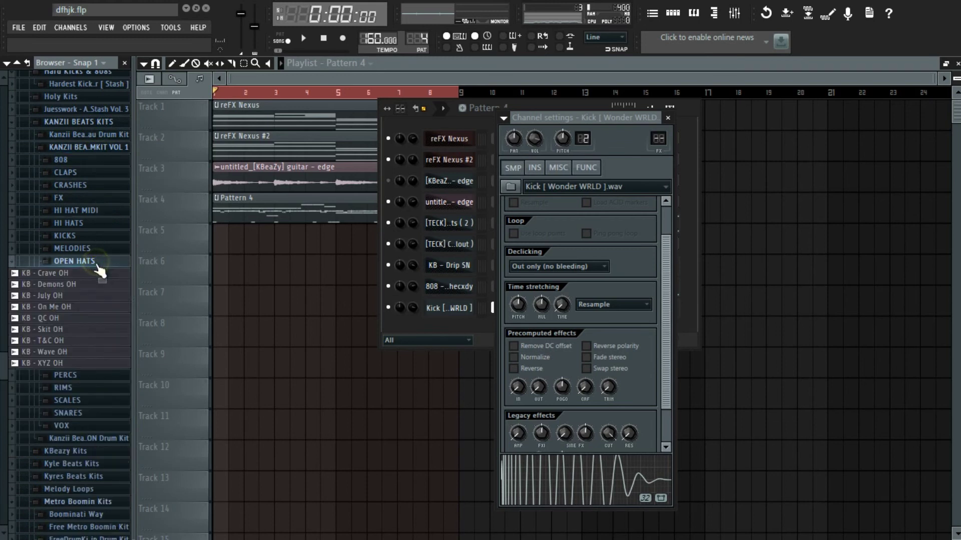
{"action": "left_click", "coordinate": [90, 299]}
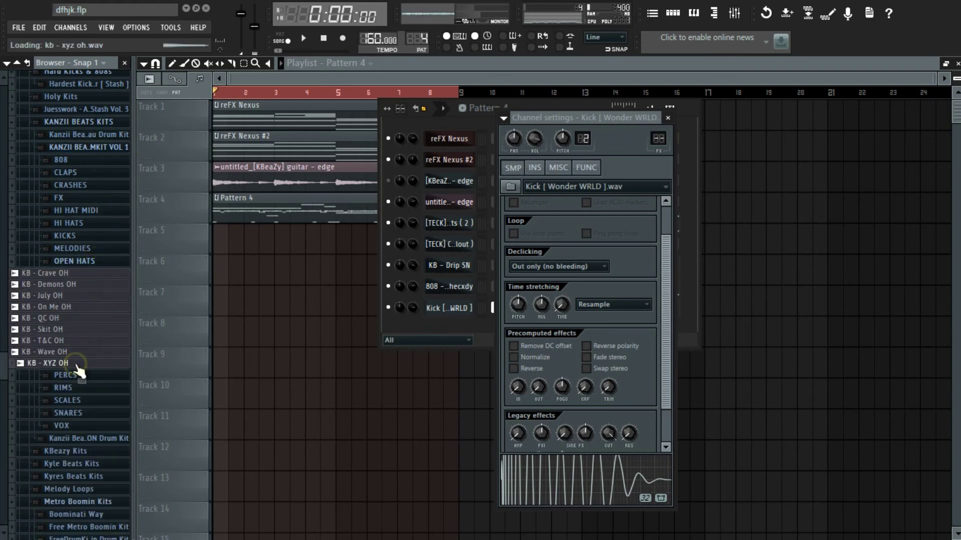
{"action": "left_click_drag", "start_coordinate": [460, 326], "coordinate": [458, 329]}
In the KB - XYZ OH piano roll, add C5 open-hat hits after bar 3 and at bar 5
{"action": "left_click", "coordinate": [458, 329]}
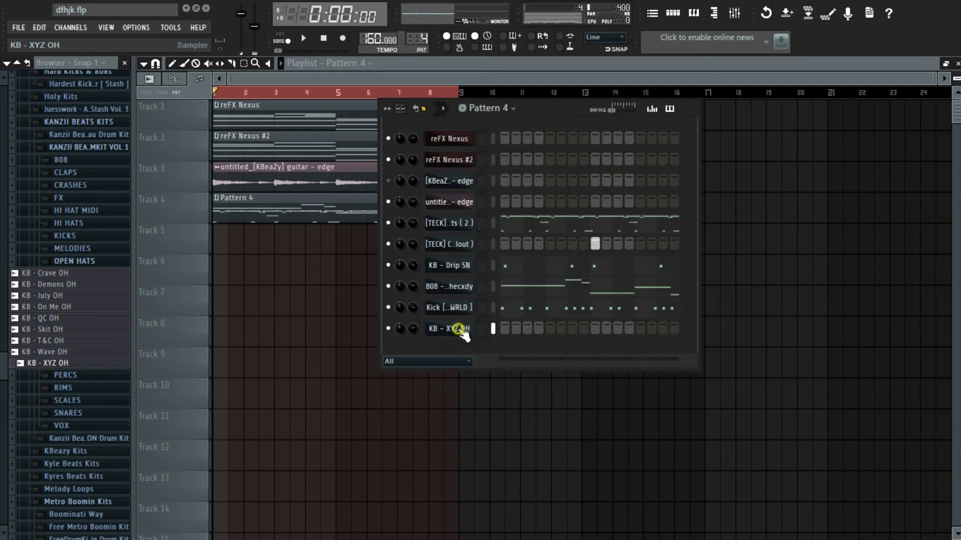
{"action": "right_click", "coordinate": [473, 325]}
{"action": "left_click", "coordinate": [488, 331]}
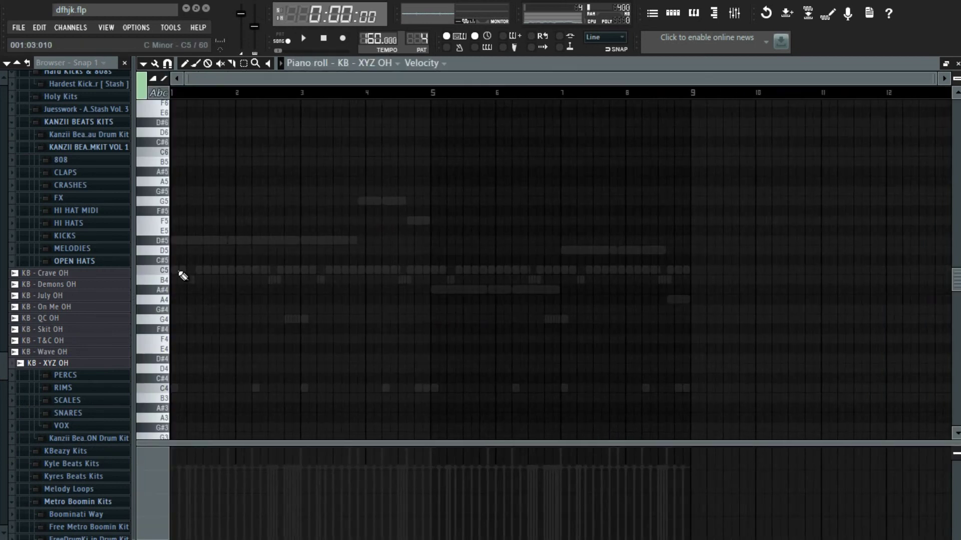
{"action": "key", "text": "space"}
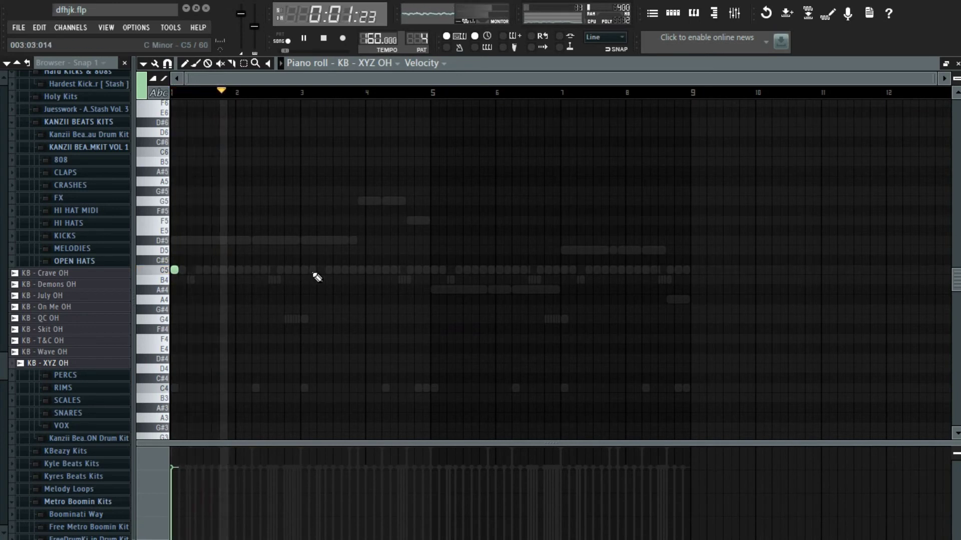
{"action": "left_click", "coordinate": [319, 269]}
{"action": "left_click", "coordinate": [434, 269]}
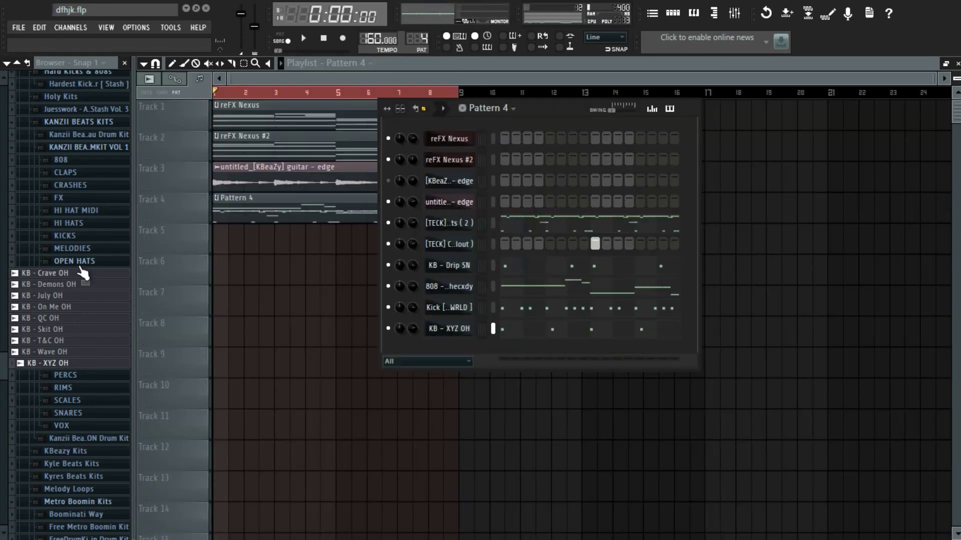
{"action": "left_click", "coordinate": [75, 261]}
Browse Cymatics Euphoria > Tonal One Shots > Wet and audition the one-shot samples
{"action": "scroll", "coordinate": [82, 272], "scroll_direction": "up", "scroll_amount": 4}
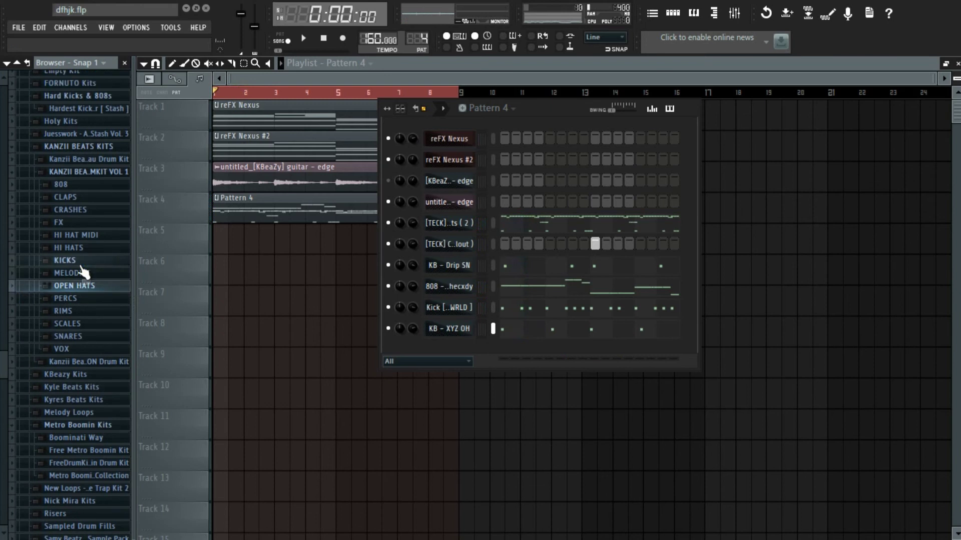
{"action": "scroll", "coordinate": [82, 273], "scroll_direction": "up", "scroll_amount": 5}
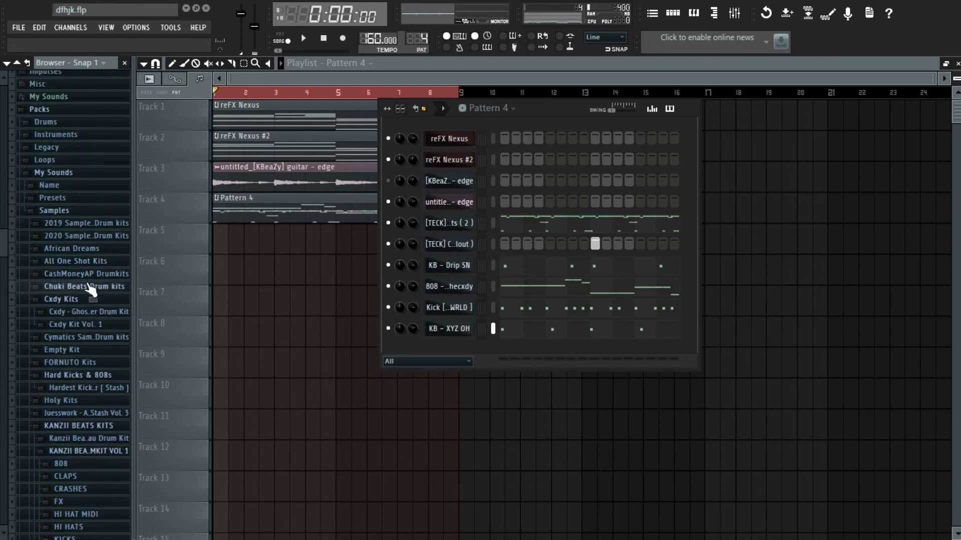
{"action": "left_click", "coordinate": [107, 336]}
{"action": "left_click", "coordinate": [112, 412]}
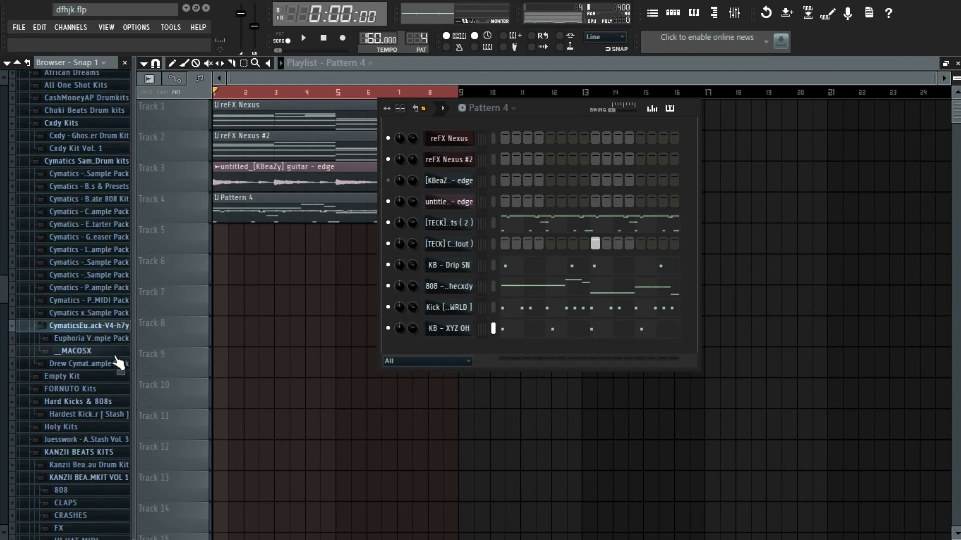
{"action": "left_click", "coordinate": [116, 331]}
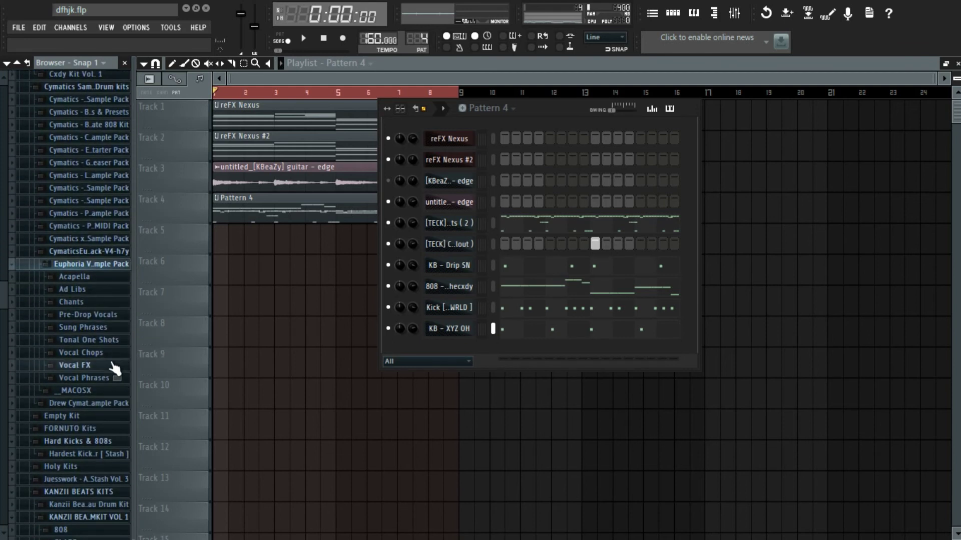
{"action": "left_click", "coordinate": [115, 341]}
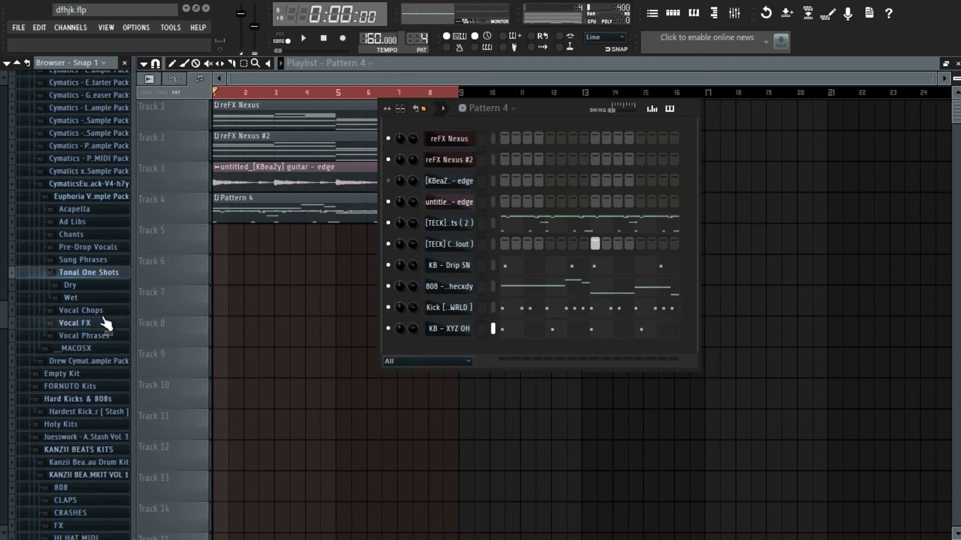
{"action": "left_click", "coordinate": [100, 299]}
{"action": "left_click_drag", "start_coordinate": [99, 341], "coordinate": [102, 366]}
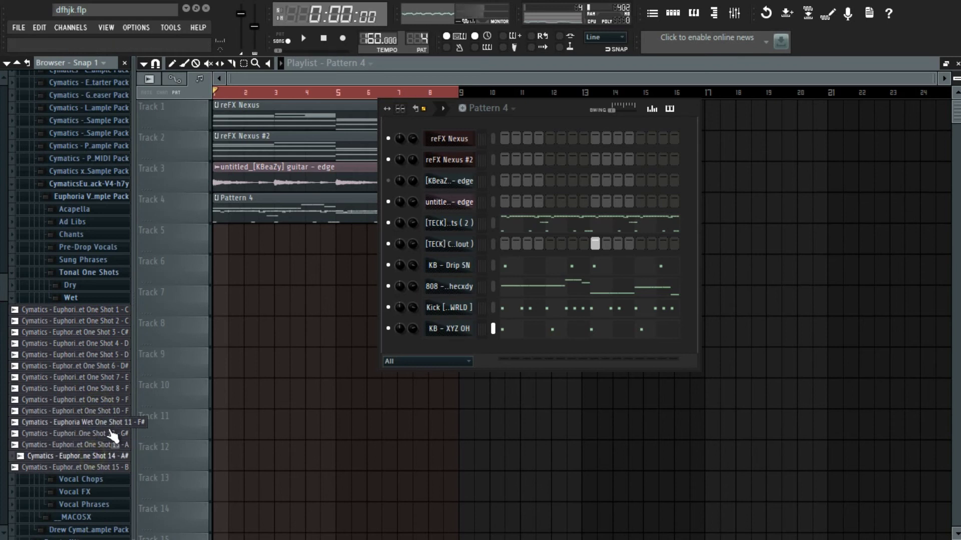
Add One Shot 12 - G# as a channel and open its piano roll
{"action": "left_click_drag", "start_coordinate": [412, 367], "coordinate": [457, 342]}
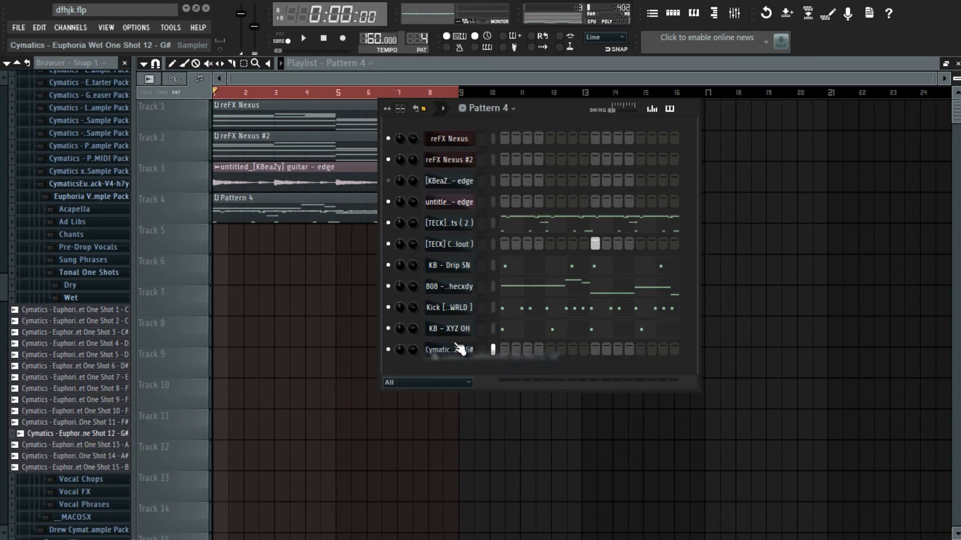
{"action": "right_click", "coordinate": [481, 343]}
{"action": "left_click", "coordinate": [505, 334]}
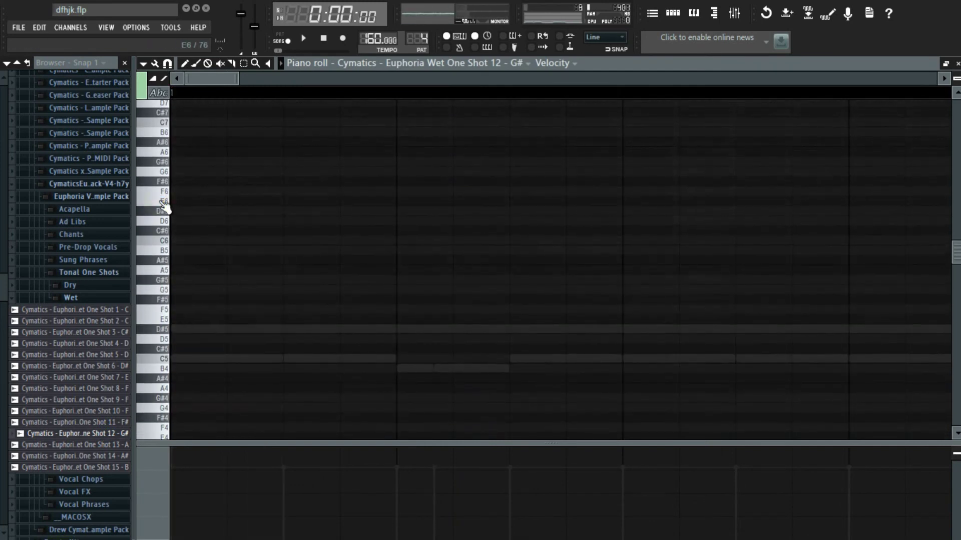
Move the F#6 note to step 5 and the E6 note one step later, auditioning each
{"action": "scroll", "coordinate": [163, 200], "scroll_direction": "down", "scroll_amount": 2}
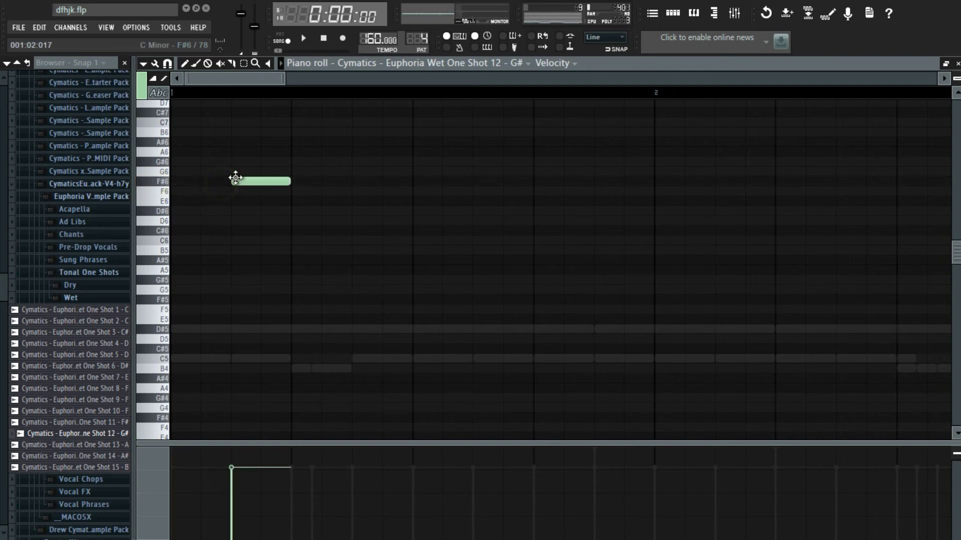
{"action": "left_click_drag", "start_coordinate": [235, 179], "coordinate": [246, 182]}
{"action": "scroll", "coordinate": [246, 182], "scroll_direction": "down", "scroll_amount": 2}
{"action": "key", "text": "space"}
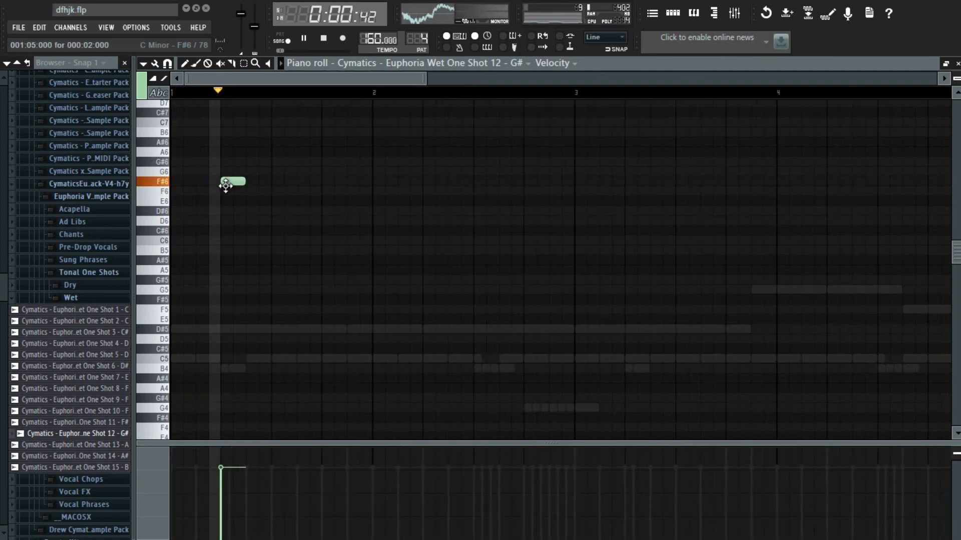
{"action": "key", "text": "space"}
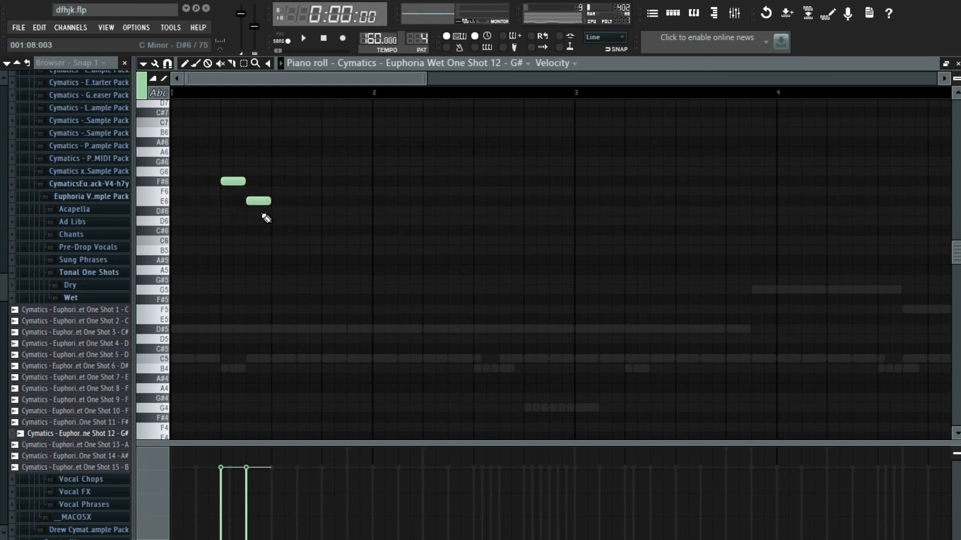
{"action": "key", "text": "space"}
{"action": "left_click_drag", "start_coordinate": [259, 202], "coordinate": [284, 205]}
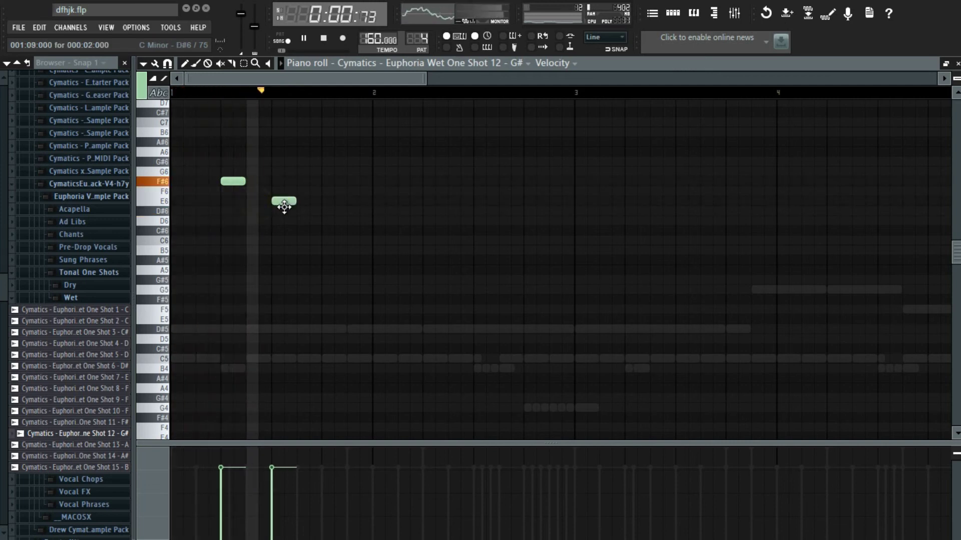
{"action": "key", "text": "space"}
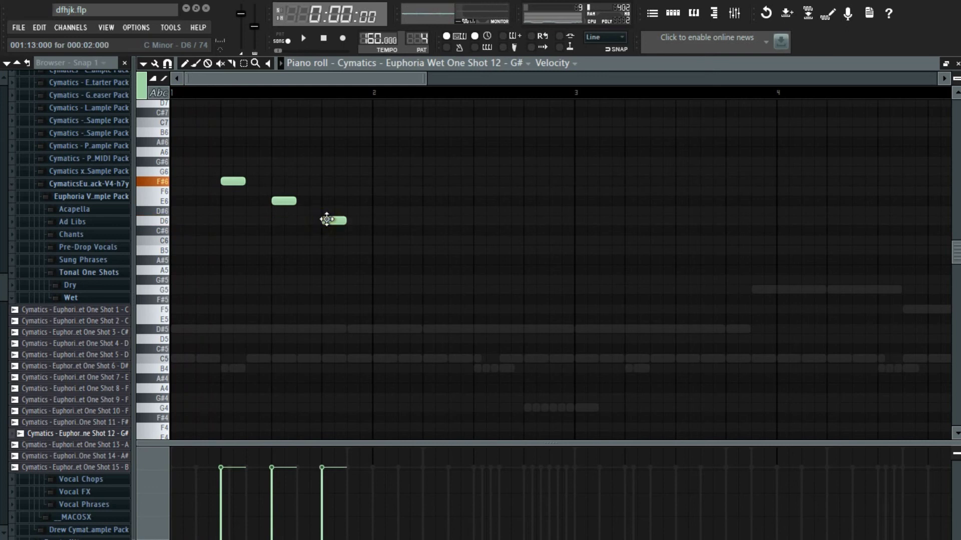
{"action": "key", "text": "space"}
{"action": "scroll", "coordinate": [332, 218], "scroll_direction": "down", "scroll_amount": 6}
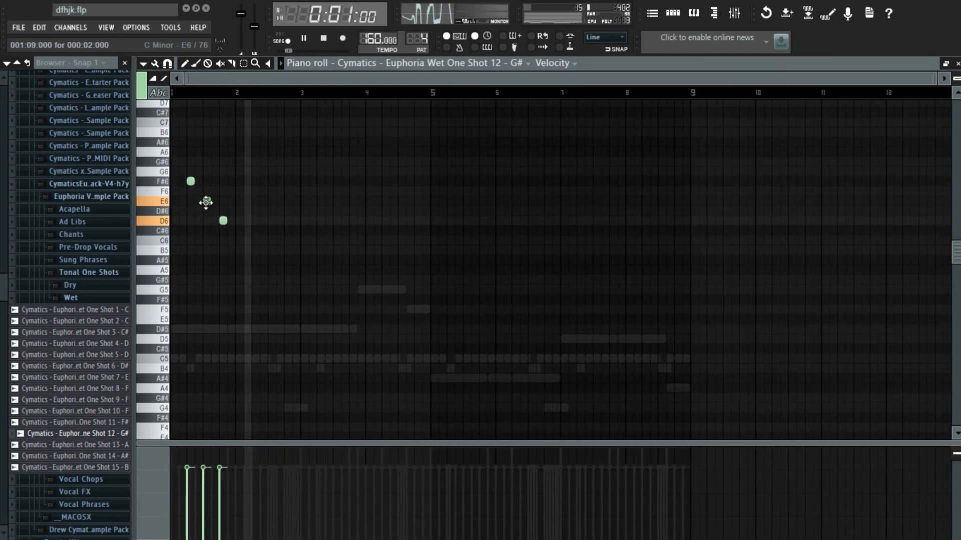
{"action": "key", "text": "space"}
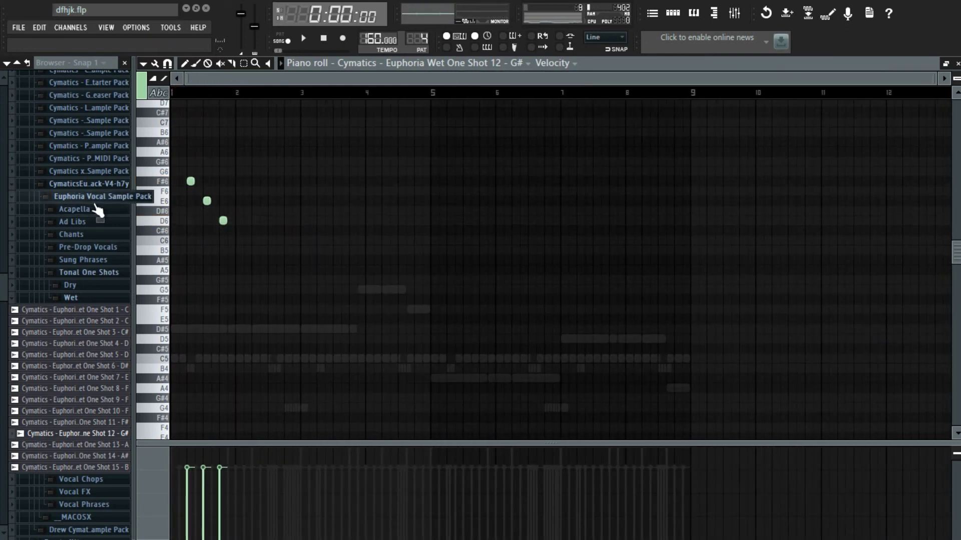
Zoom in, then select and preview the three-note F#6–E6–D6 vocal figure
{"action": "key", "text": "Page_Up"}
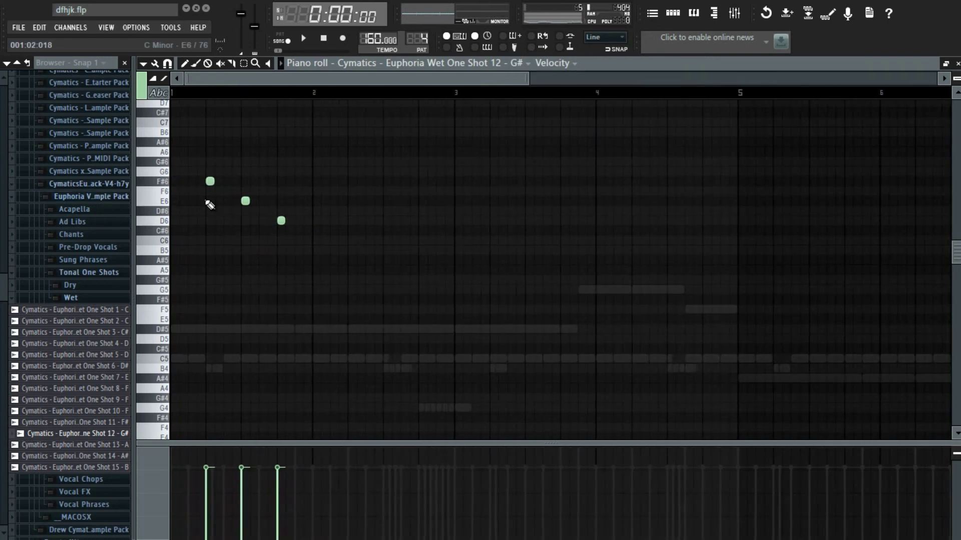
{"action": "key", "text": "Page_Up"}
{"action": "key", "text": "Page_Up"}
{"action": "left_click_drag", "start_coordinate": [182, 165], "coordinate": [533, 270]}
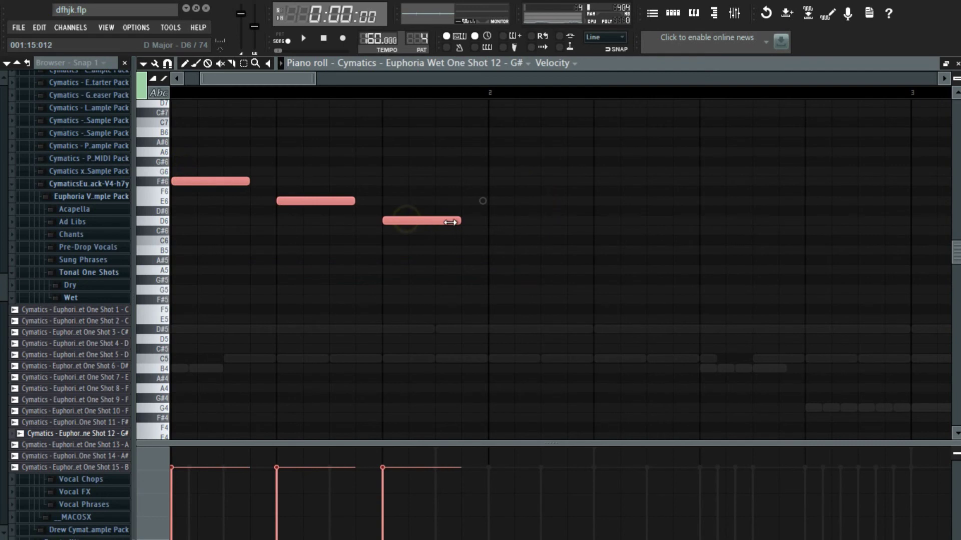
{"action": "key", "text": "Page_Down"}
{"action": "key", "text": "Page_Down"}
{"action": "key", "text": "Page_Down"}
{"action": "left_click", "coordinate": [311, 235]}
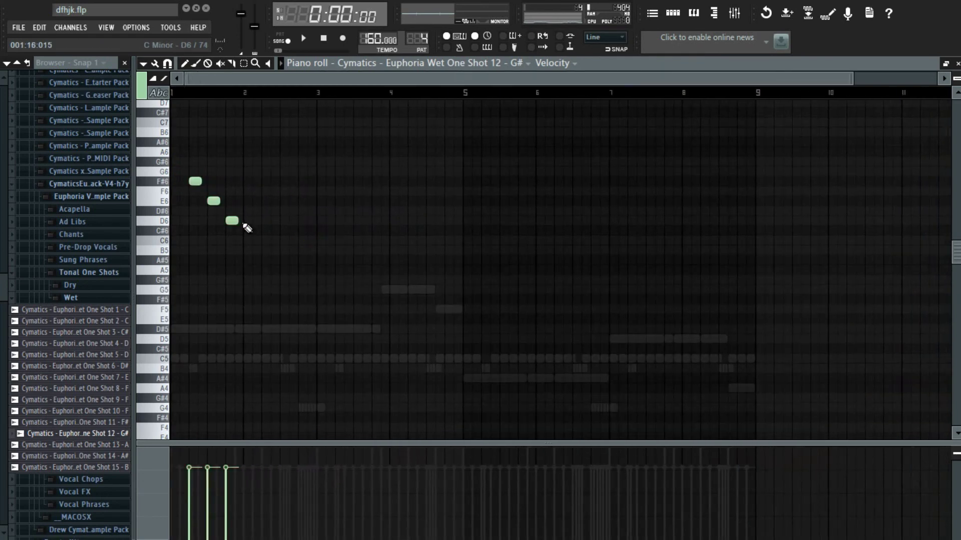
{"action": "key", "text": "space"}
{"action": "left_click_drag", "start_coordinate": [199, 173], "coordinate": [243, 235]}
{"action": "key", "text": "space"}
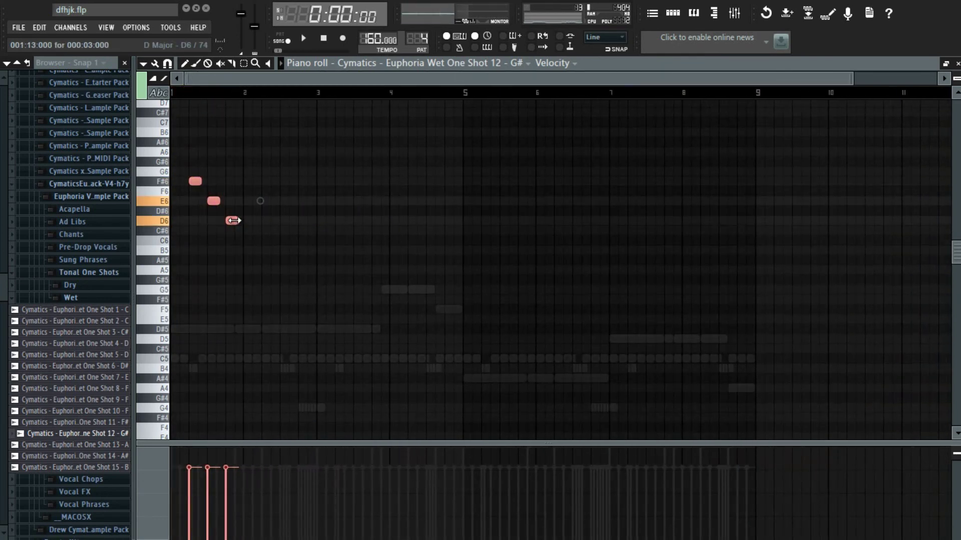
{"action": "scroll", "coordinate": [233, 220], "scroll_direction": "up", "scroll_amount": 4}
{"action": "scroll", "coordinate": [251, 224], "scroll_direction": "down", "scroll_amount": 4}
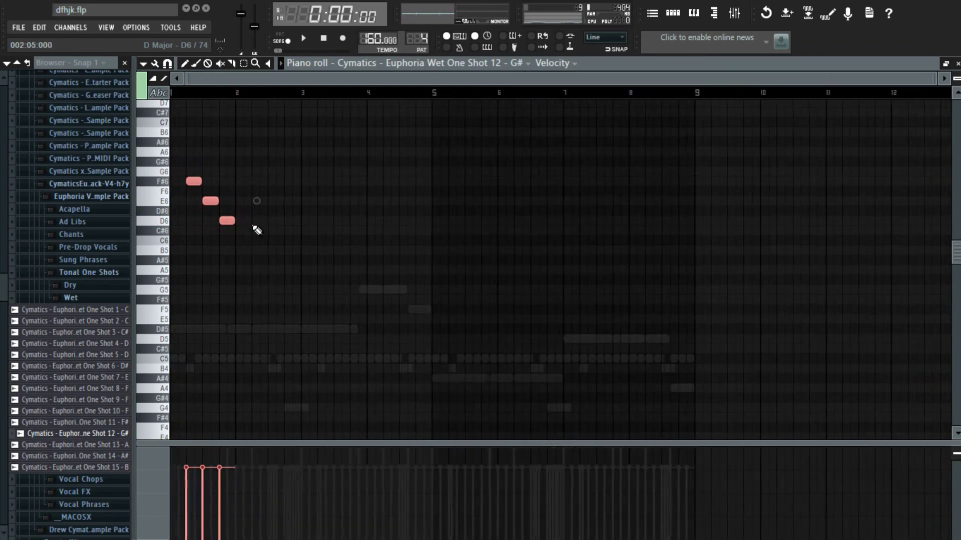
{"action": "left_click", "coordinate": [212, 242]}
{"action": "key", "text": "space"}
Copy the three notes just after the originals and play back the repeated figure
{"action": "left_click_drag", "start_coordinate": [189, 172], "coordinate": [285, 257]}
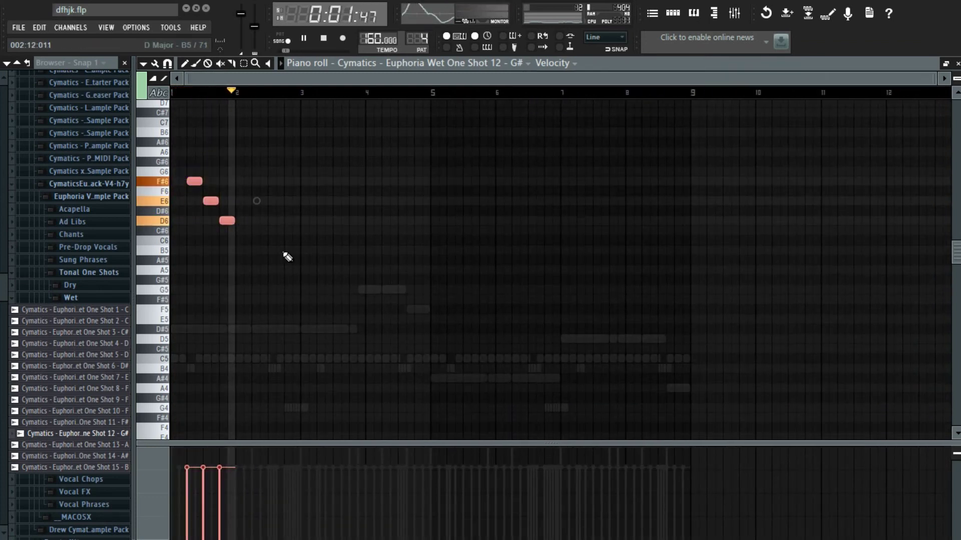
{"action": "left_click_drag", "start_coordinate": [226, 221], "coordinate": [275, 225]}
{"action": "key", "text": "space"}
{"action": "key", "text": "space"}
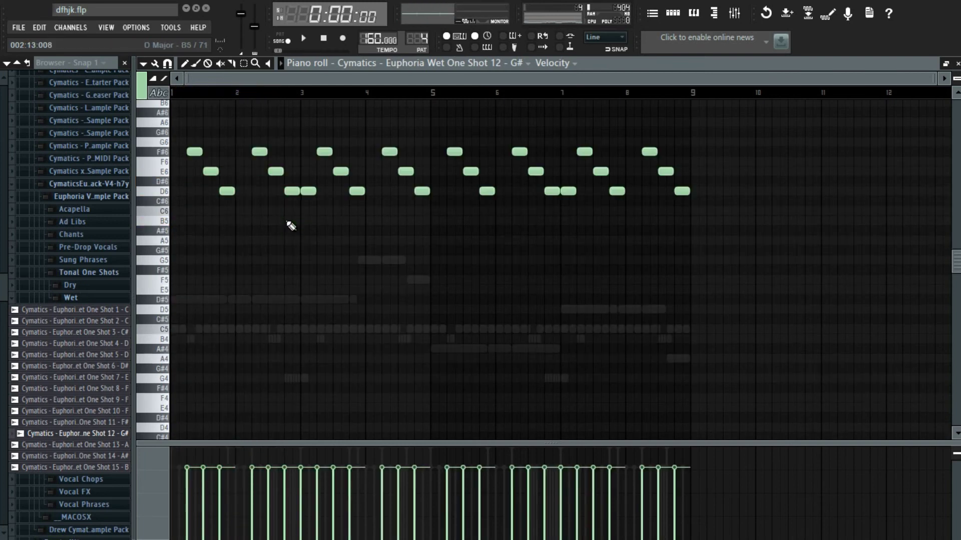
{"action": "key", "text": "space"}
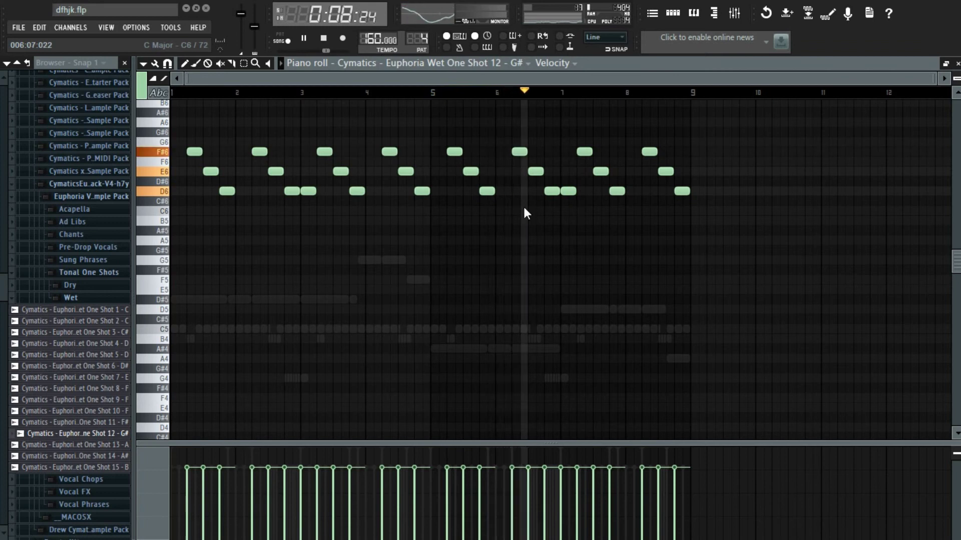
{"action": "key", "text": "F5"}
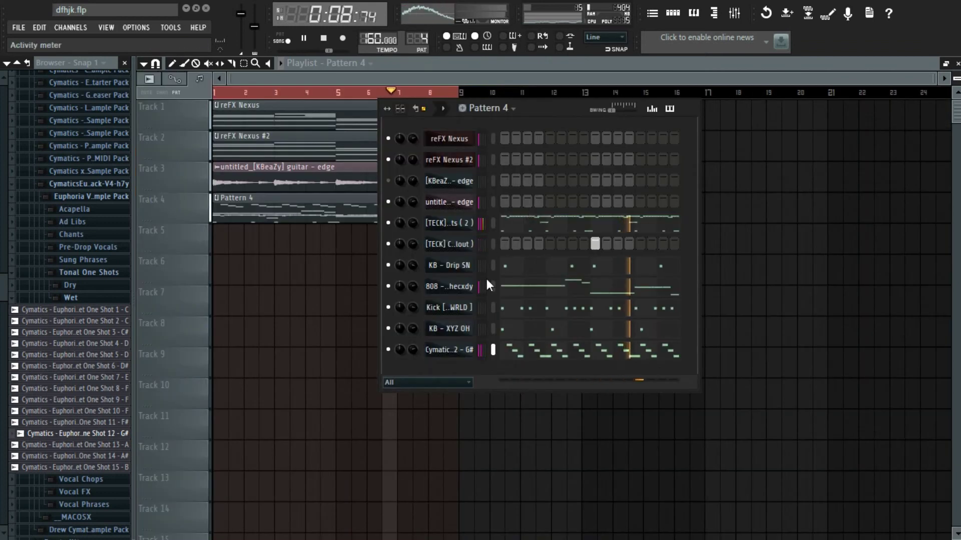
Check the [TECK] Clap notes in the piano roll, then return to the playlist
{"action": "left_click", "coordinate": [71, 298]}
{"action": "key", "text": "space"}
{"action": "right_click", "coordinate": [470, 244]}
{"action": "left_click", "coordinate": [514, 246]}
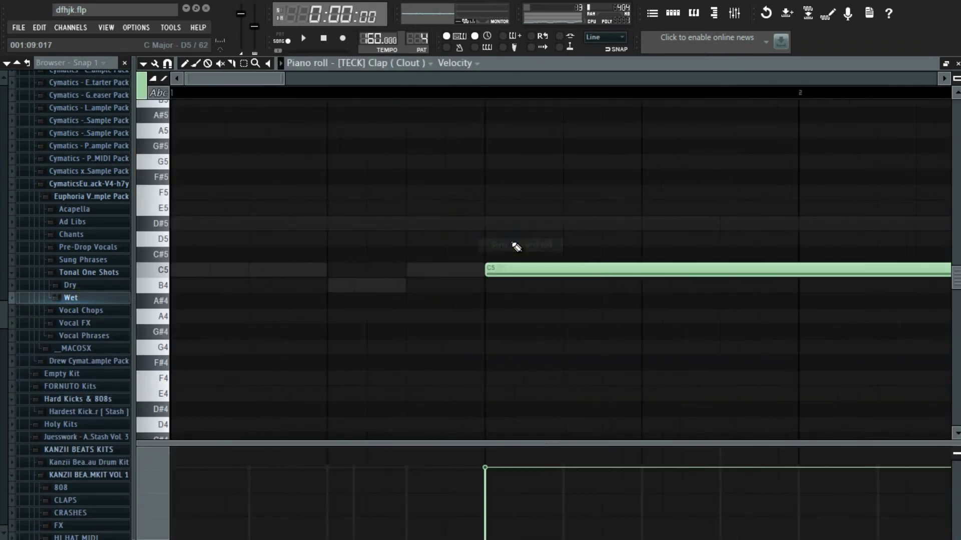
{"action": "key", "text": "F5"}
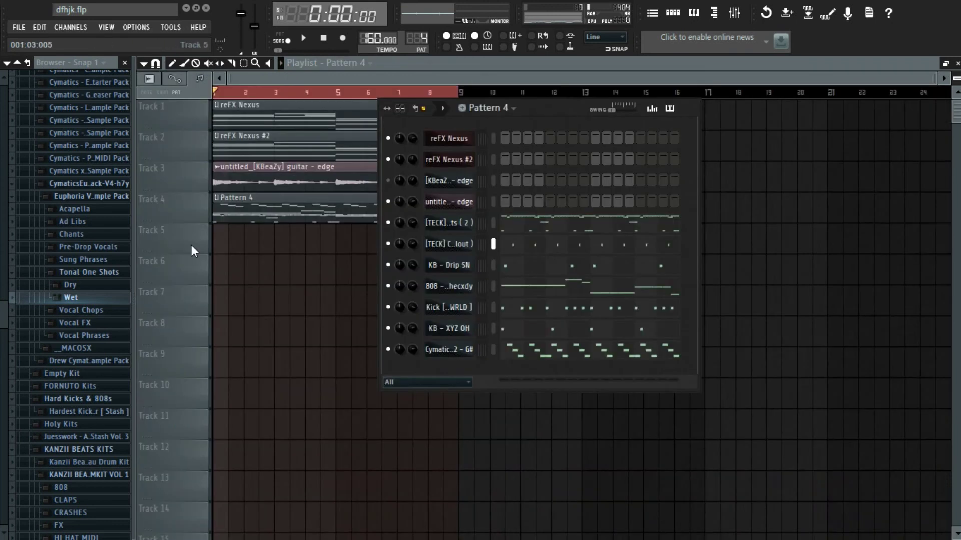
Browse Boominati Way > Bass and add Bass 3 (B) as a new channel
{"action": "left_click", "coordinate": [104, 196]}
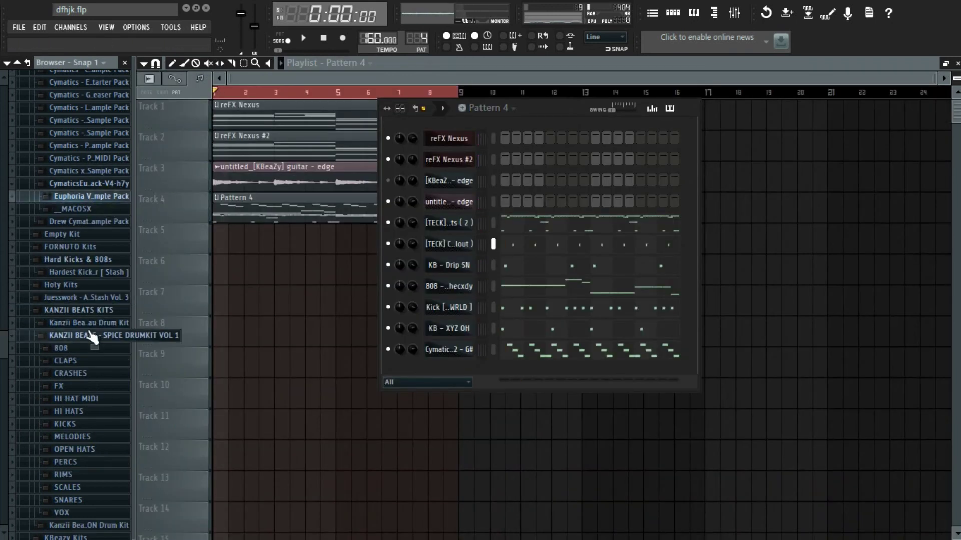
{"action": "scroll", "coordinate": [93, 338], "scroll_direction": "down", "scroll_amount": 10}
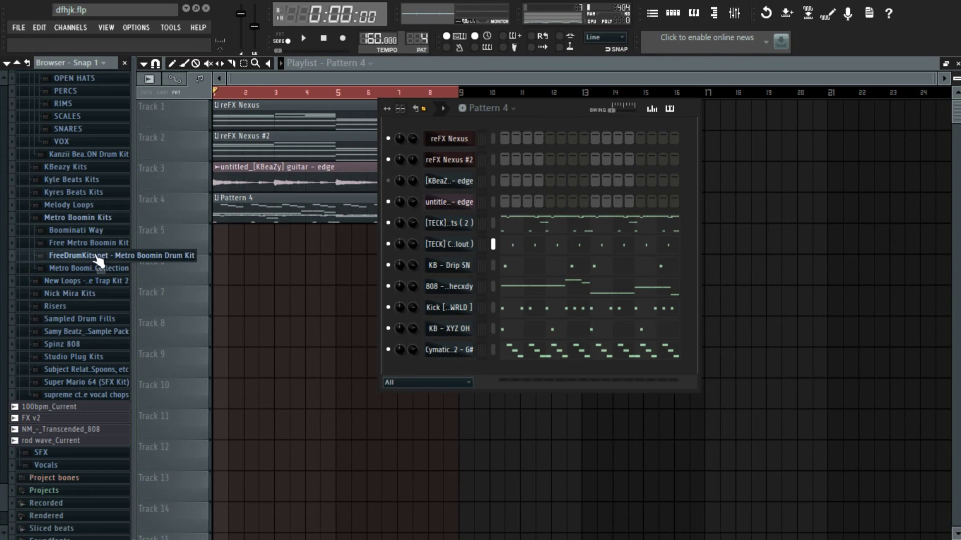
{"action": "left_click", "coordinate": [93, 231]}
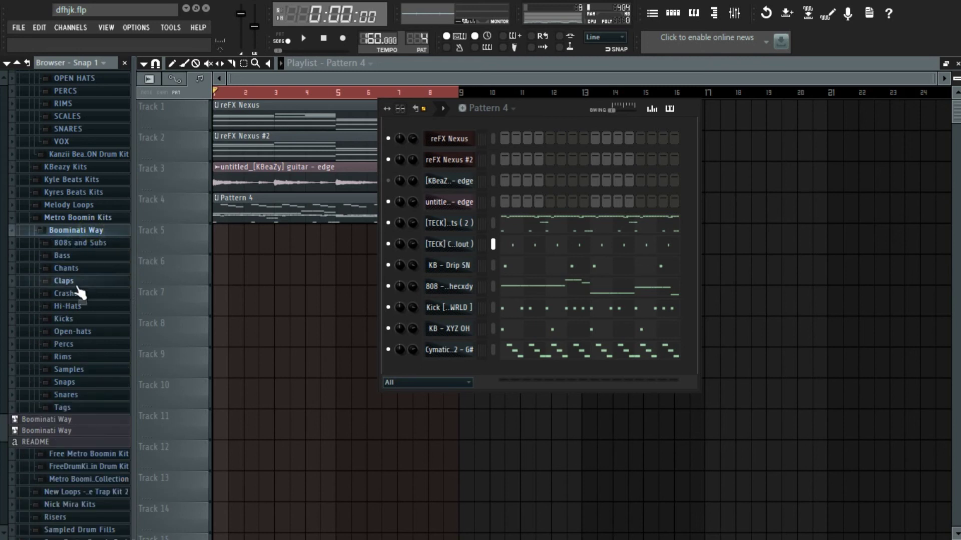
{"action": "left_click", "coordinate": [92, 257]}
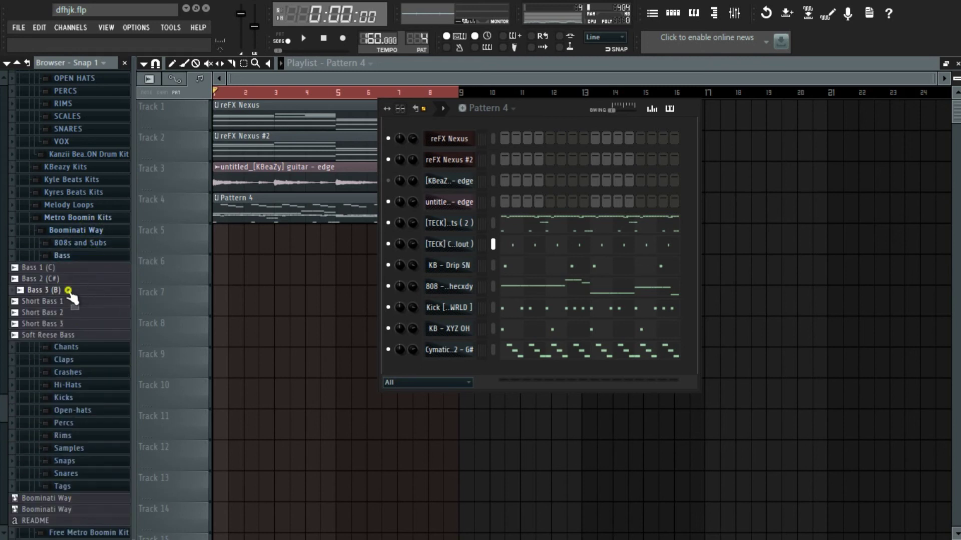
{"action": "left_click_drag", "start_coordinate": [520, 380], "coordinate": [460, 379]}
Draw a long D#5 note from bar 1 for Bass 3 (B)_6, audition it, and open its settings
{"action": "left_click_drag", "start_coordinate": [459, 379], "coordinate": [459, 380]}
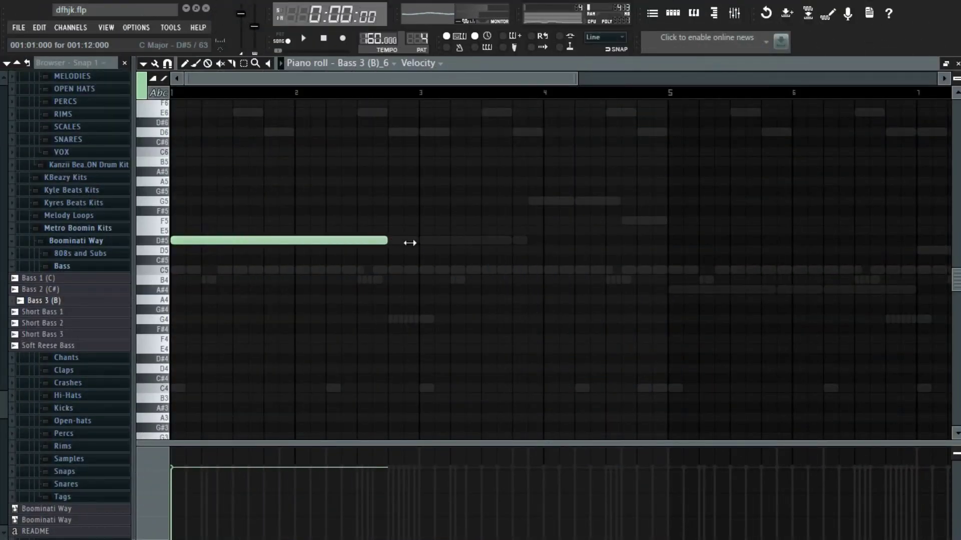
{"action": "key", "text": "space"}
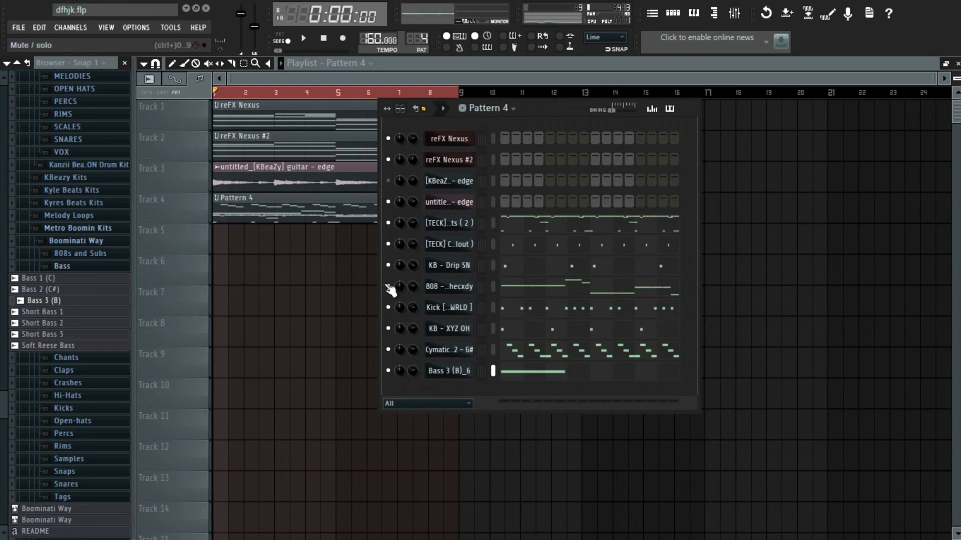
{"action": "left_click", "coordinate": [533, 371]}
{"action": "key", "text": "space"}
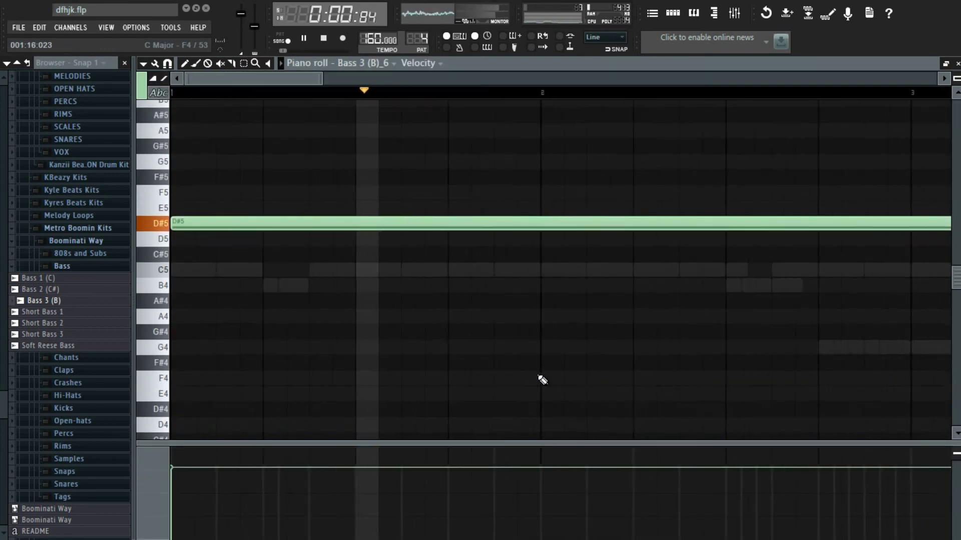
{"action": "scroll", "coordinate": [461, 272], "scroll_direction": "down", "scroll_amount": 2}
{"action": "key", "text": "space"}
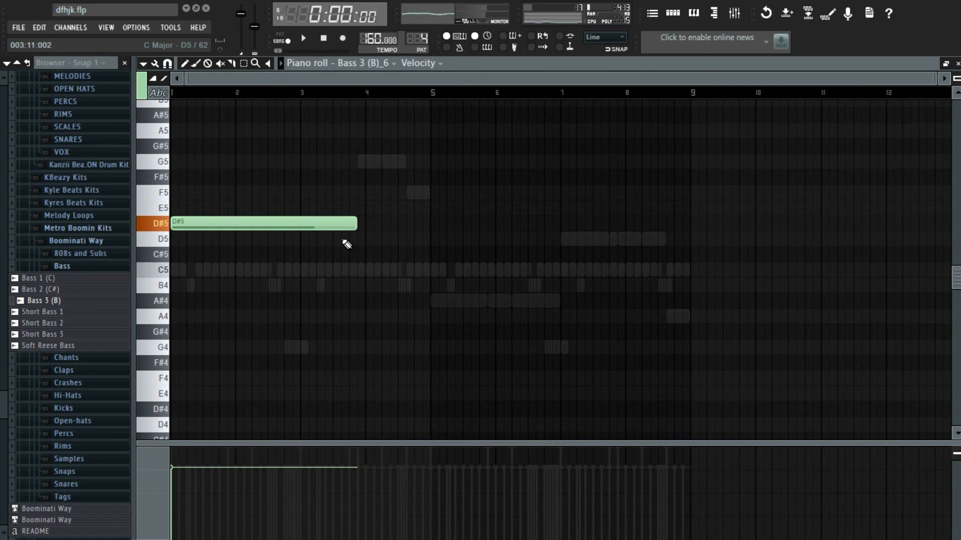
{"action": "key", "text": "F7"}
{"action": "left_click", "coordinate": [455, 371]}
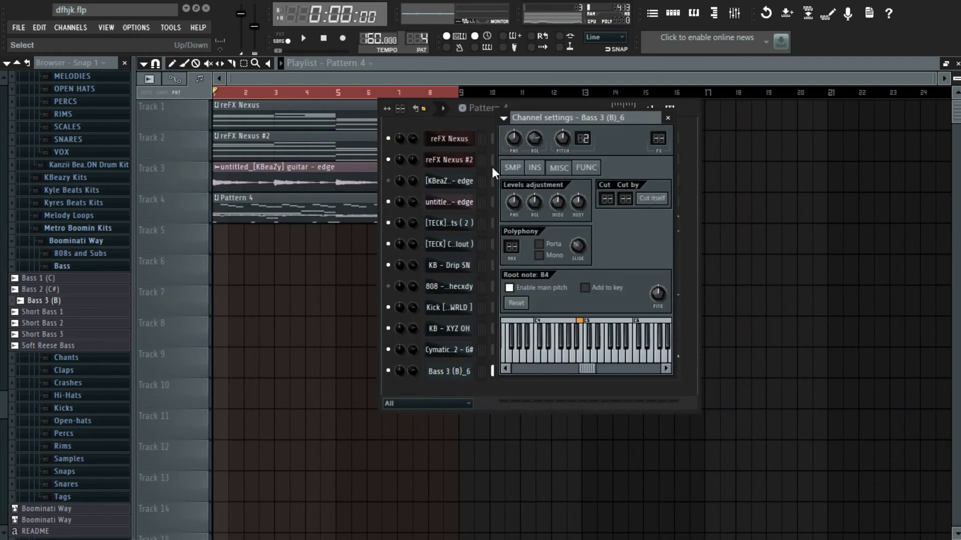
Change the Bass 3 (B)_6 sample's time stretching from Auto to Resample, then start playback
{"action": "left_click", "coordinate": [534, 168]}
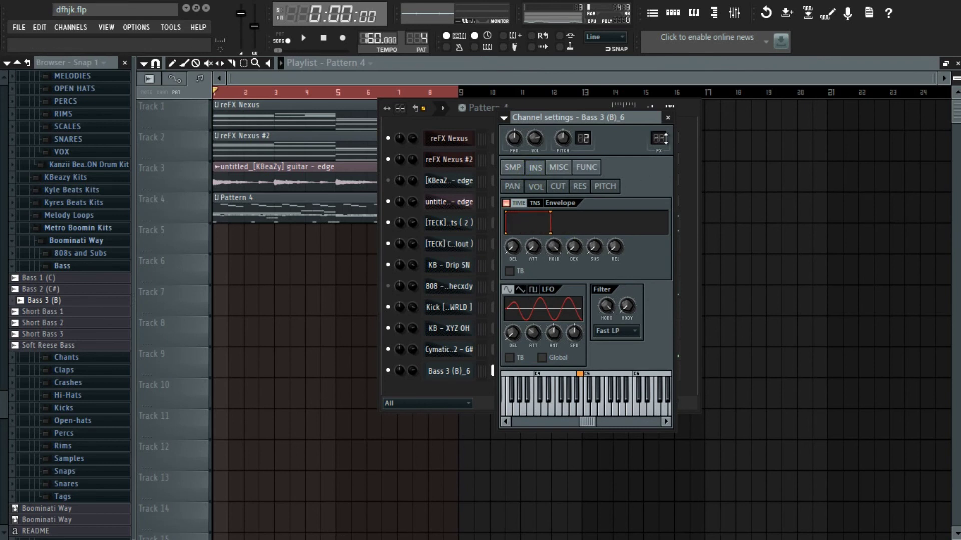
{"action": "left_click", "coordinate": [513, 168]}
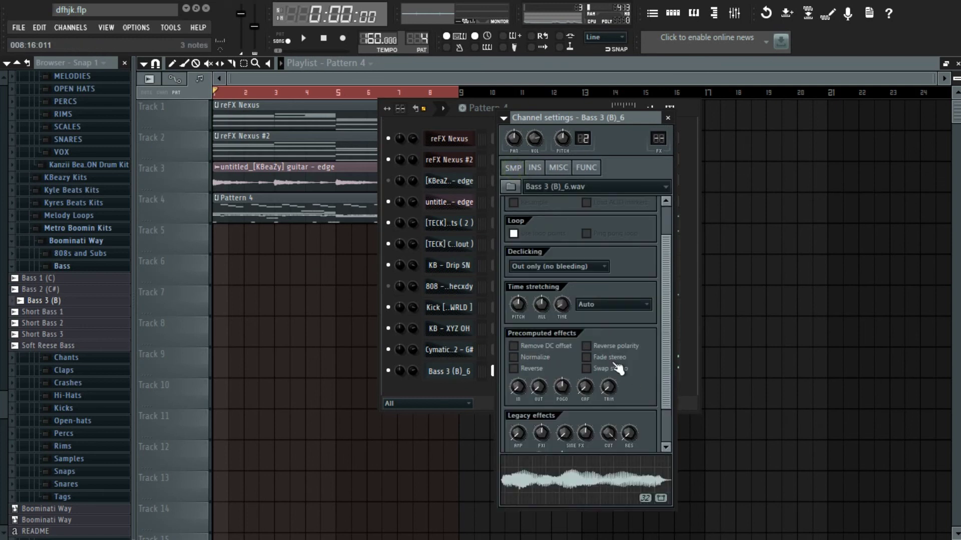
{"action": "right_click", "coordinate": [565, 318]}
{"action": "left_click", "coordinate": [600, 305]}
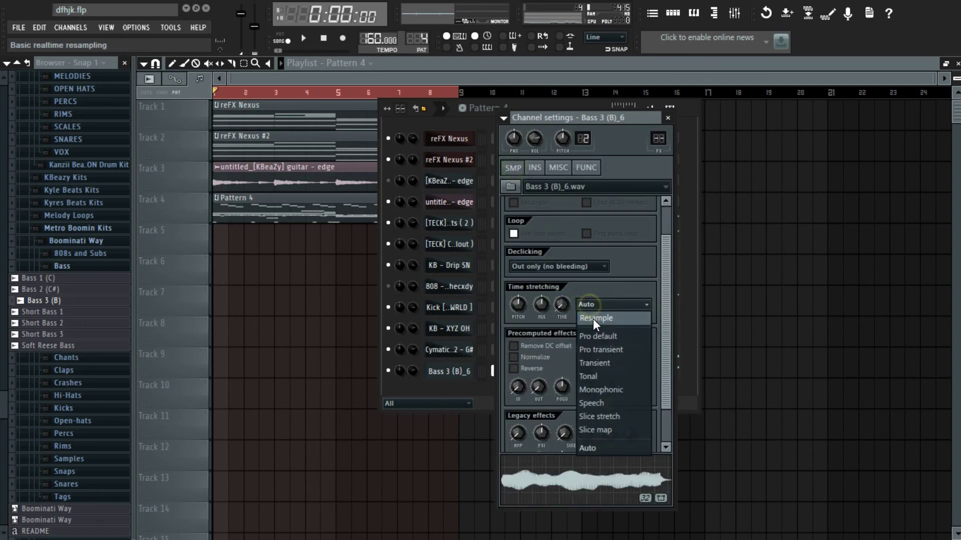
{"action": "left_click", "coordinate": [593, 318]}
{"action": "left_click", "coordinate": [552, 171]}
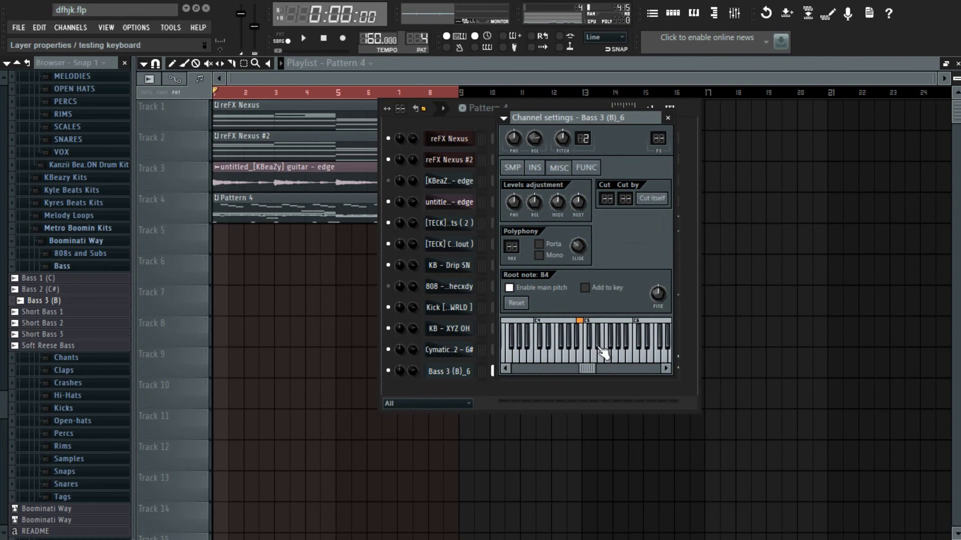
{"action": "key", "text": "space"}
Shorten the first D#5 bass note to end at bar 3 and add a second D#5 there
{"action": "left_click", "coordinate": [446, 373]}
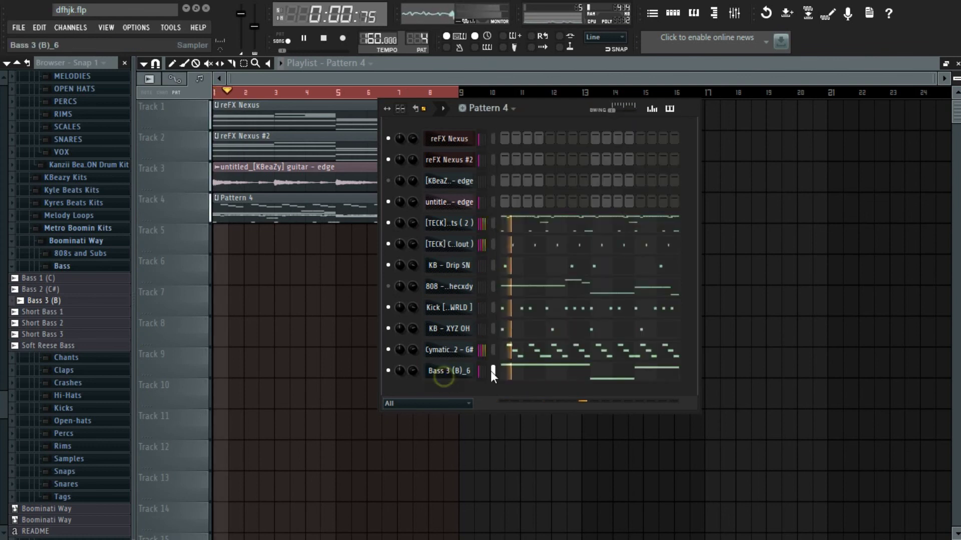
{"action": "left_click", "coordinate": [490, 370]}
{"action": "scroll", "coordinate": [502, 345], "scroll_direction": "down", "scroll_amount": 5}
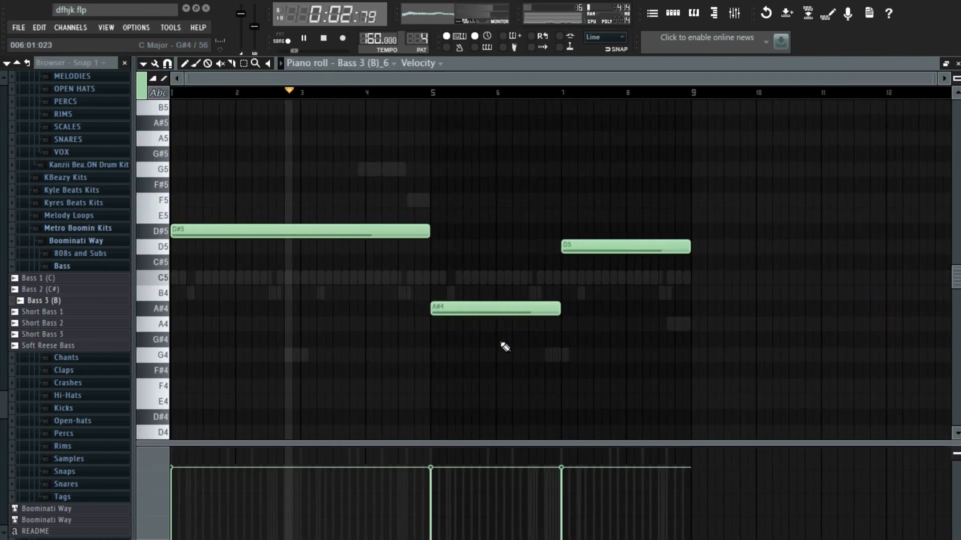
{"action": "mouse_move", "coordinate": [428, 231]}
{"action": "left_mouse_down"}
{"action": "mouse_move", "coordinate": [385, 245]}
{"action": "mouse_move", "coordinate": [265, 250]}
{"action": "mouse_move", "coordinate": [295, 251]}
{"action": "mouse_move", "coordinate": [299, 231]}
{"action": "left_mouse_up"}
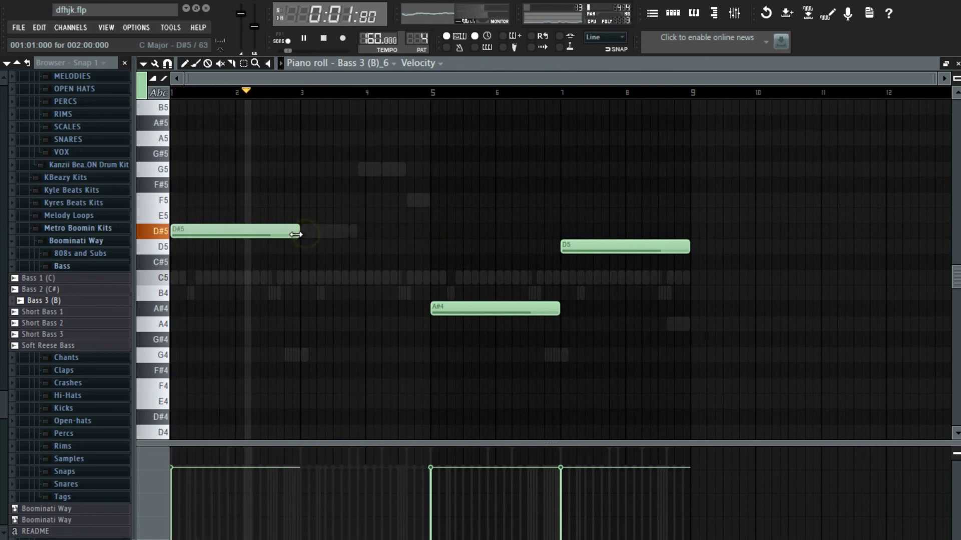
{"action": "left_click", "coordinate": [310, 231]}
{"action": "scroll", "coordinate": [370, 265], "scroll_direction": "down", "scroll_amount": 1}
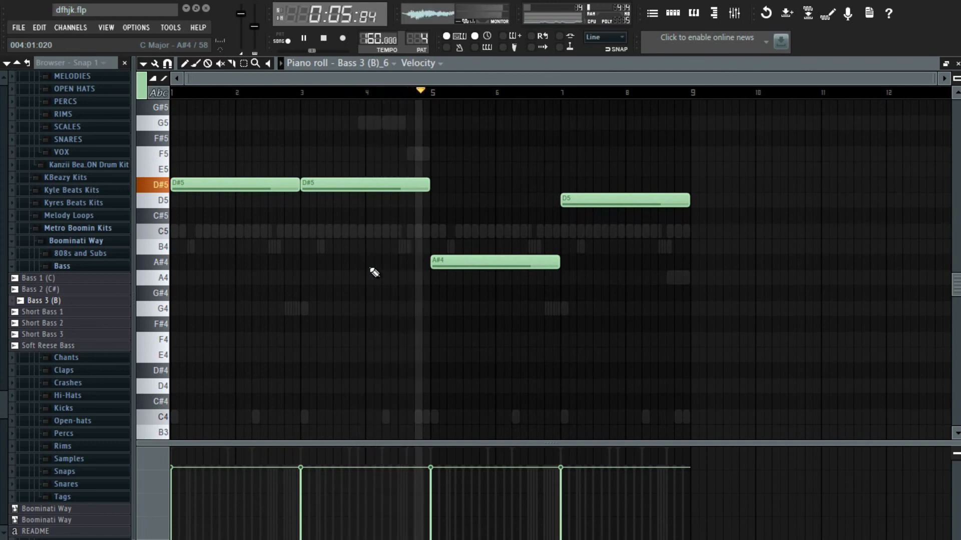
Shift the bass notes down and back up an octave while auditioning the line
{"action": "key", "text": "ctrl+Down"}
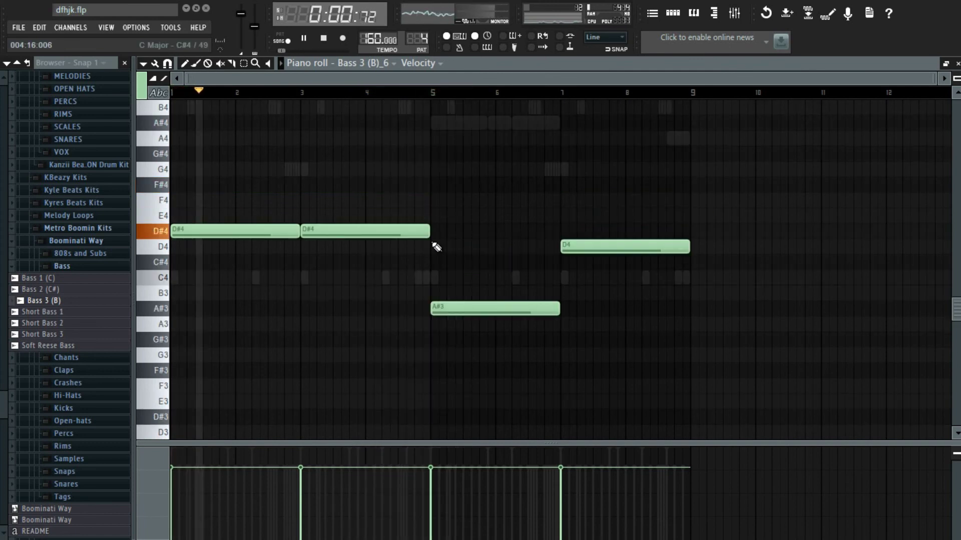
{"action": "left_click_drag", "start_coordinate": [444, 178], "coordinate": [610, 401]}
{"action": "key", "text": "ctrl+Up"}
{"action": "key", "text": "space"}
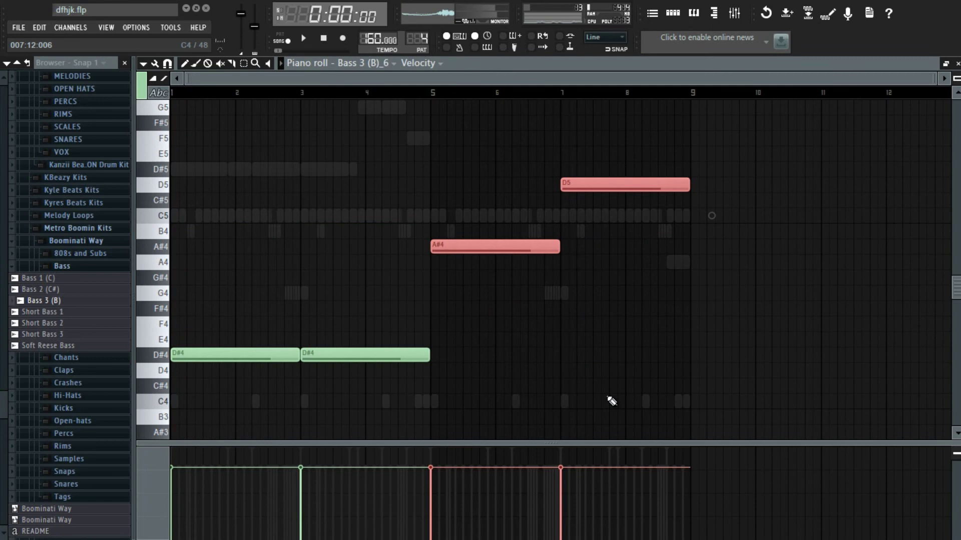
{"action": "left_click", "coordinate": [607, 398]}
{"action": "key", "text": "ctrl+Up"}
{"action": "key", "text": "space"}
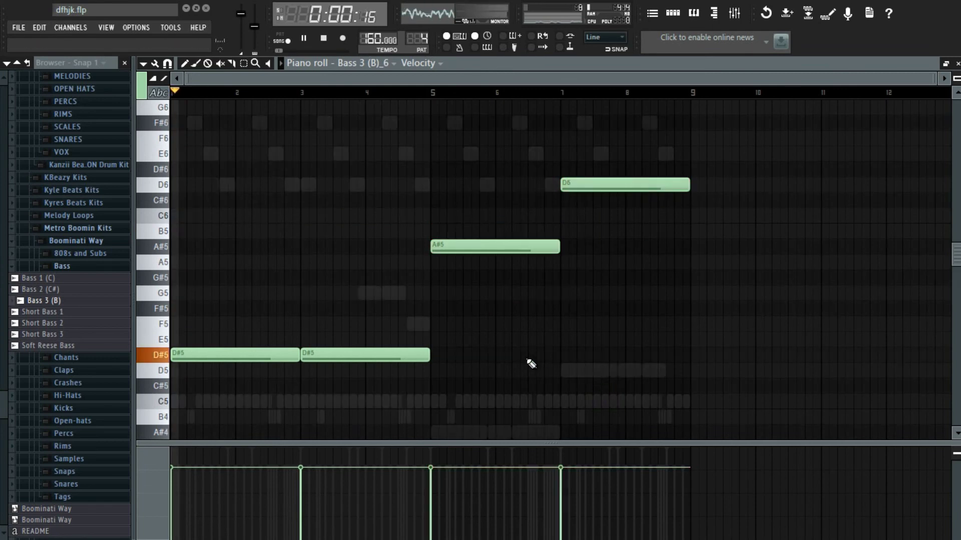
Lower the A#5 and D6 notes an octave to A#4 and D5
{"action": "left_click_drag", "start_coordinate": [423, 93], "coordinate": [553, 93]}
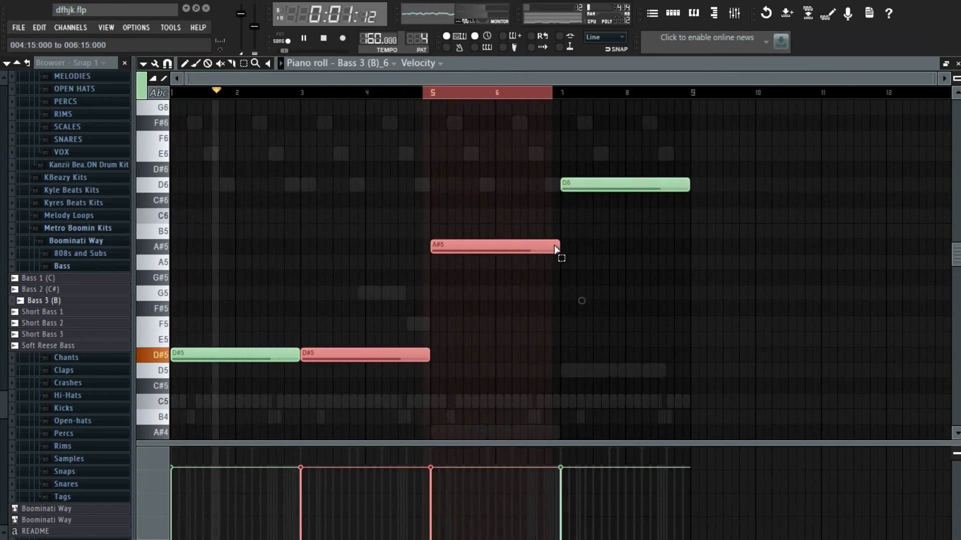
{"action": "left_click", "coordinate": [493, 249]}
{"action": "left_click_drag", "start_coordinate": [458, 182], "coordinate": [637, 279]}
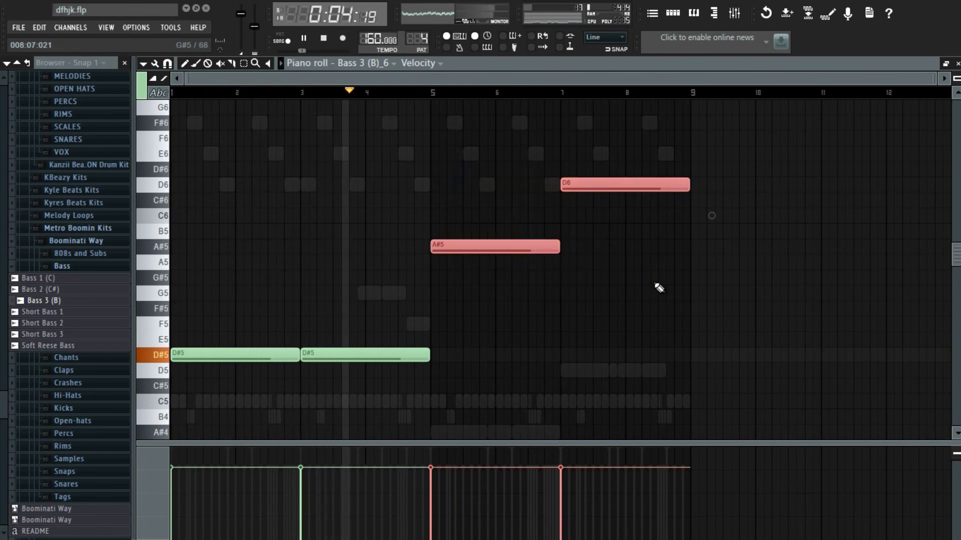
{"action": "key", "text": "ctrl+Down"}
{"action": "left_click", "coordinate": [658, 287]}
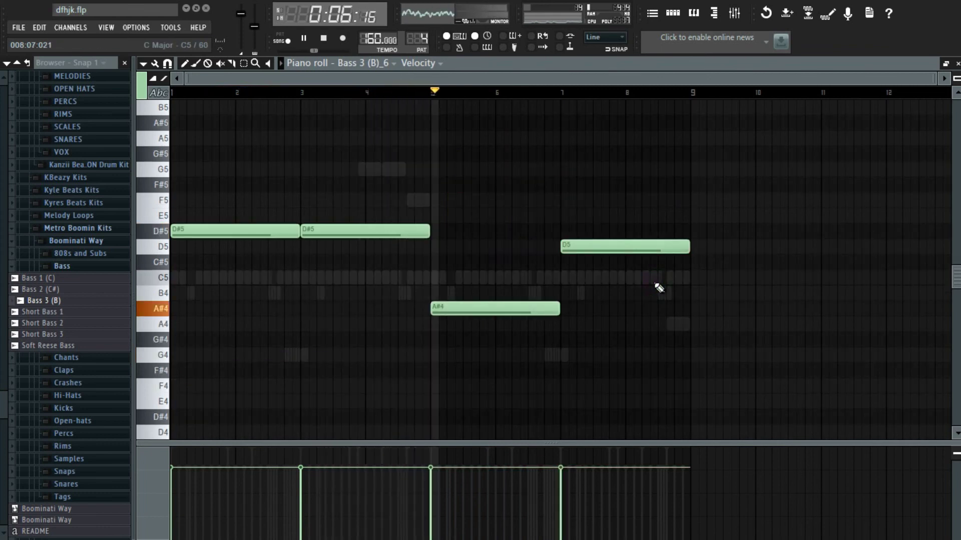
{"action": "key", "text": "F7"}
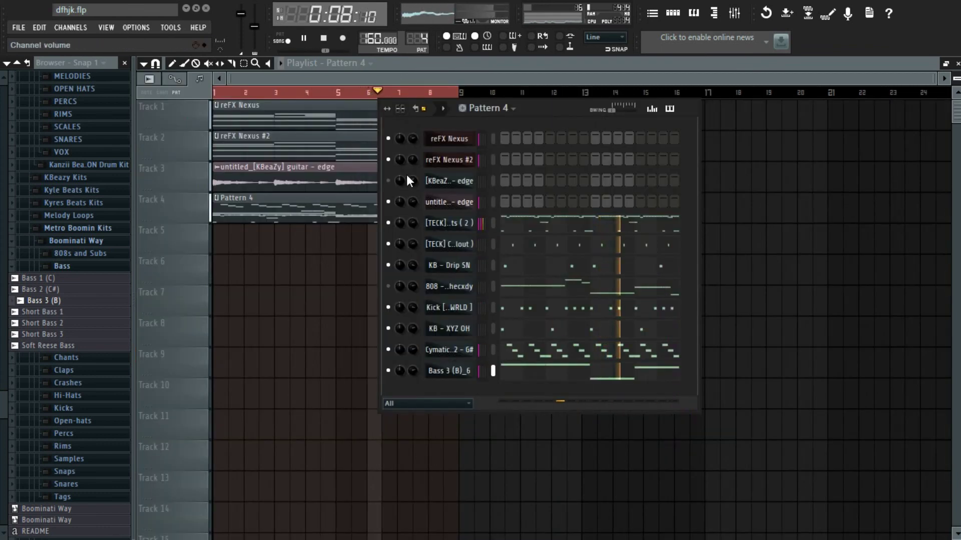
Solo the untitled guitar channel, tidy the browser folders and stop playback
{"action": "right_click", "coordinate": [389, 202]}
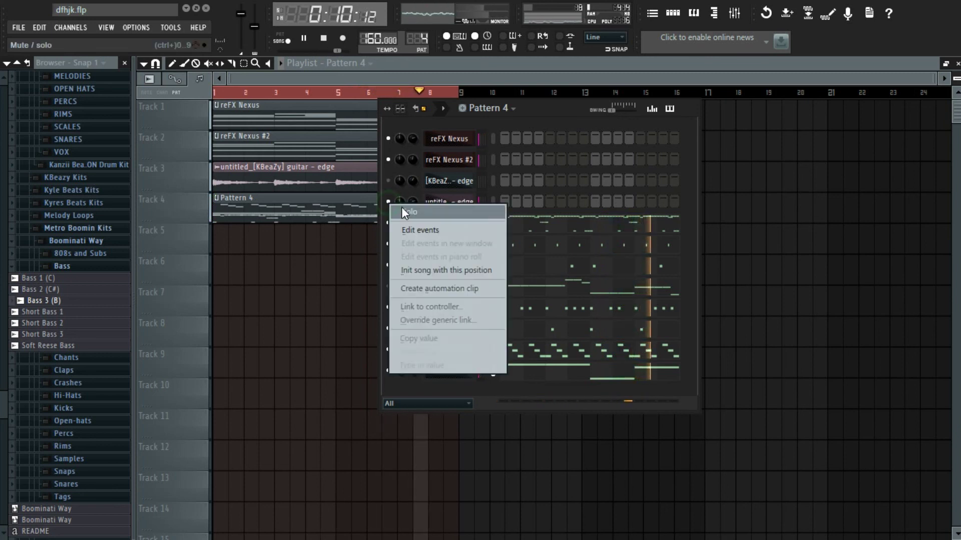
{"action": "left_click", "coordinate": [415, 213]}
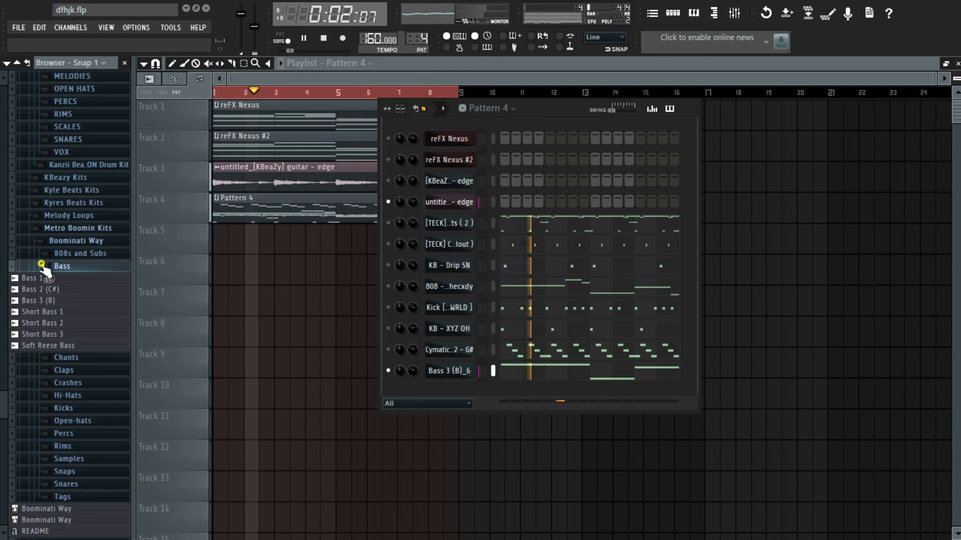
{"action": "left_click", "coordinate": [59, 266]}
{"action": "left_click", "coordinate": [60, 241]}
{"action": "key", "text": "space"}
{"action": "key", "text": "F9"}
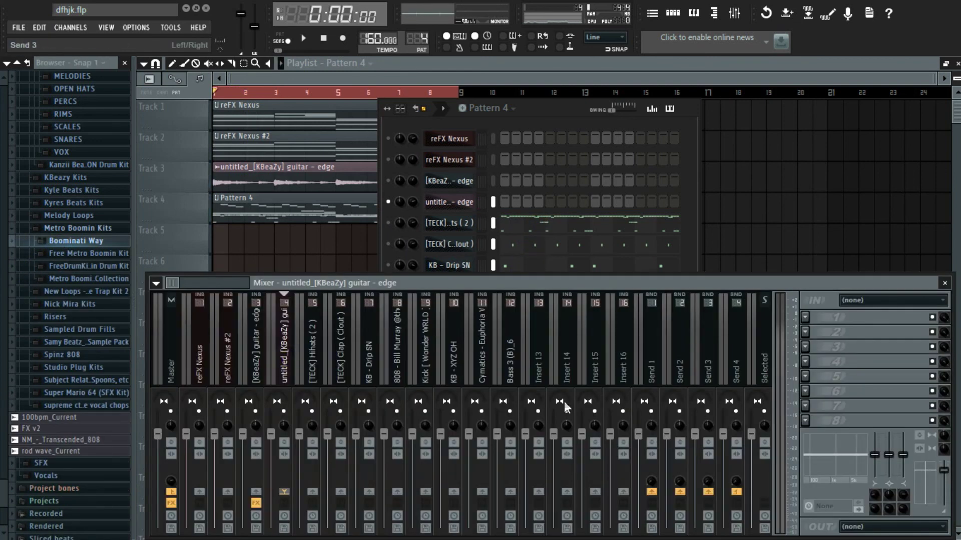
Load Fruity Parametric EQ 2 on the guitar insert with the 40Hz + 18kHz cut preset
{"action": "left_click", "coordinate": [817, 331]}
{"action": "left_click", "coordinate": [813, 520]}
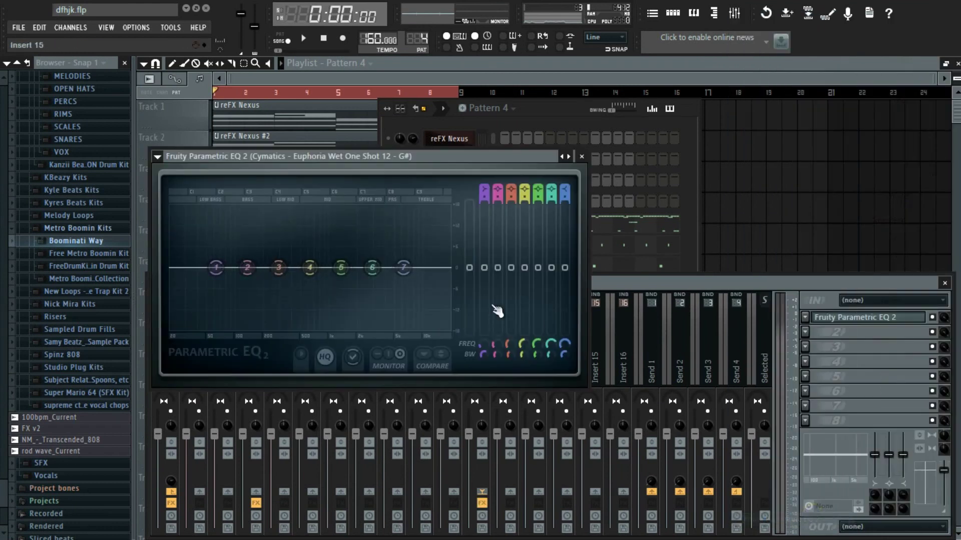
{"action": "left_click", "coordinate": [568, 157]}
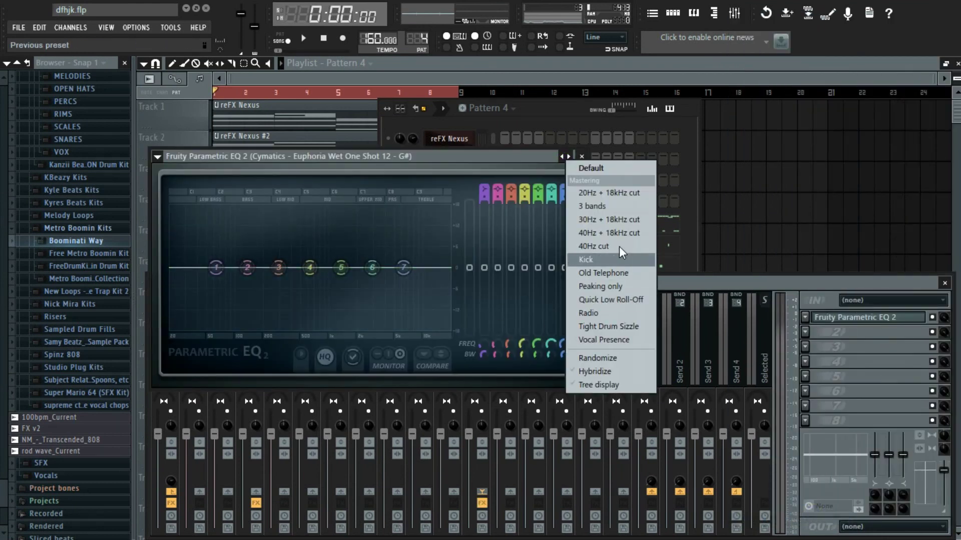
{"action": "left_click", "coordinate": [620, 229]}
Band-pass the EQ by moving the high-pass to about 500 Hz and low-pass to 2207 Hz
{"action": "left_click_drag", "start_coordinate": [199, 268], "coordinate": [274, 268]}
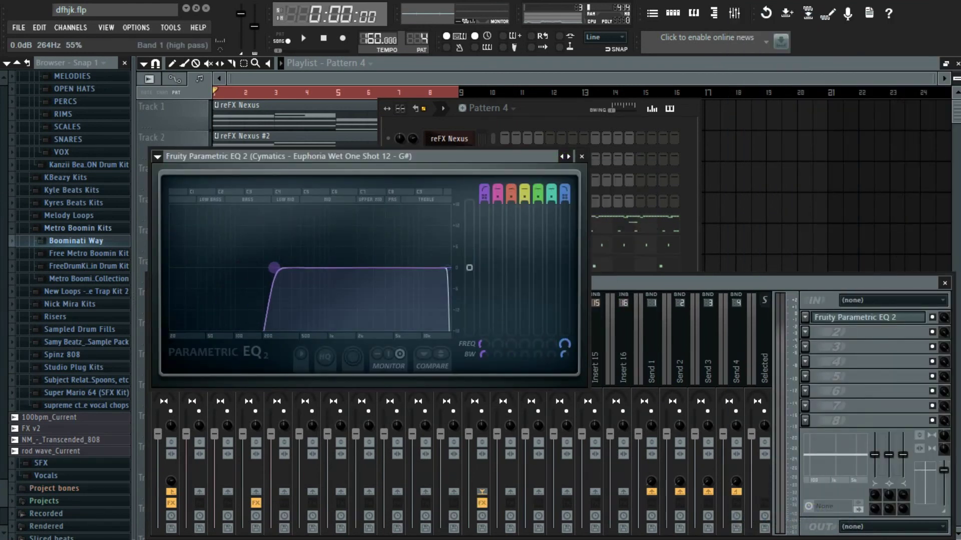
{"action": "left_click_drag", "start_coordinate": [400, 268], "coordinate": [389, 268]}
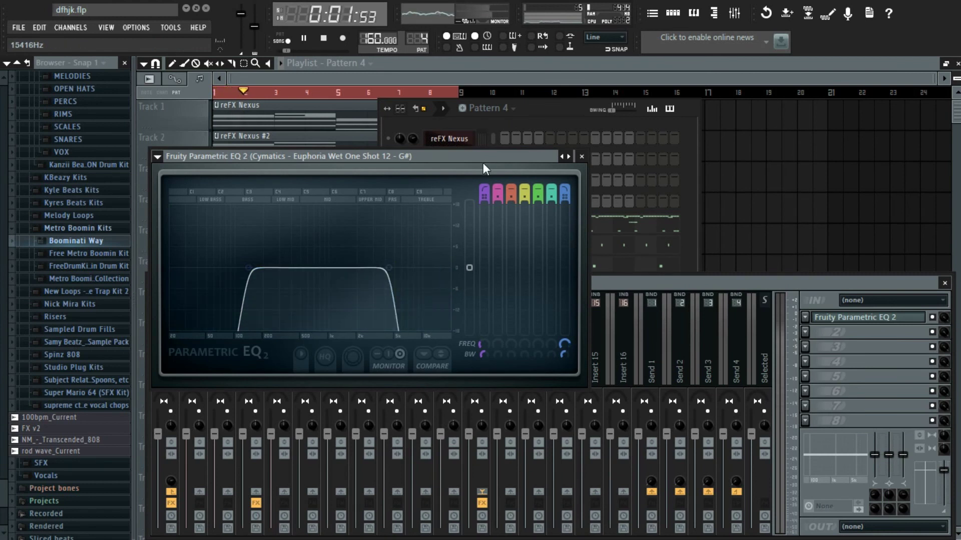
{"action": "left_click", "coordinate": [571, 109]}
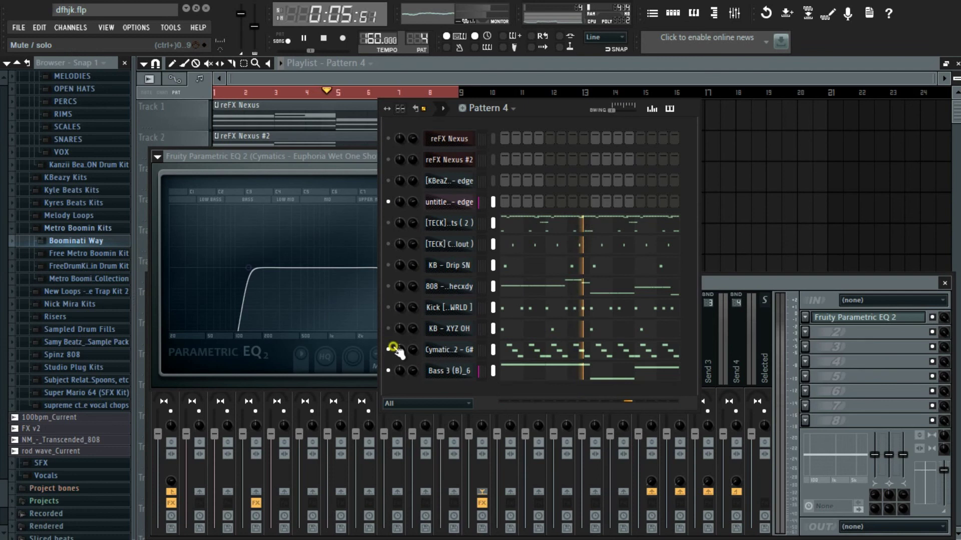
{"action": "left_click", "coordinate": [332, 248]}
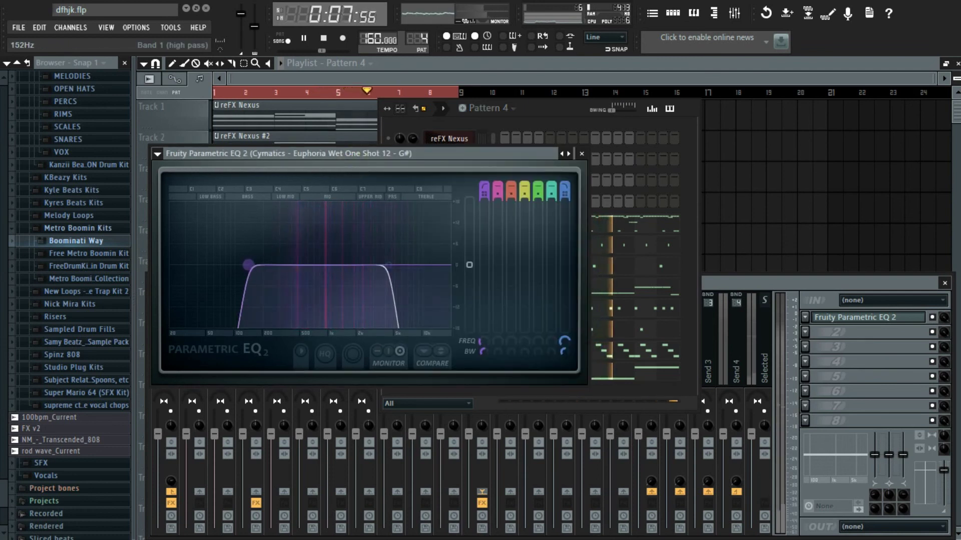
{"action": "left_click_drag", "start_coordinate": [248, 264], "coordinate": [296, 265]}
{"action": "left_click_drag", "start_coordinate": [388, 265], "coordinate": [365, 271]}
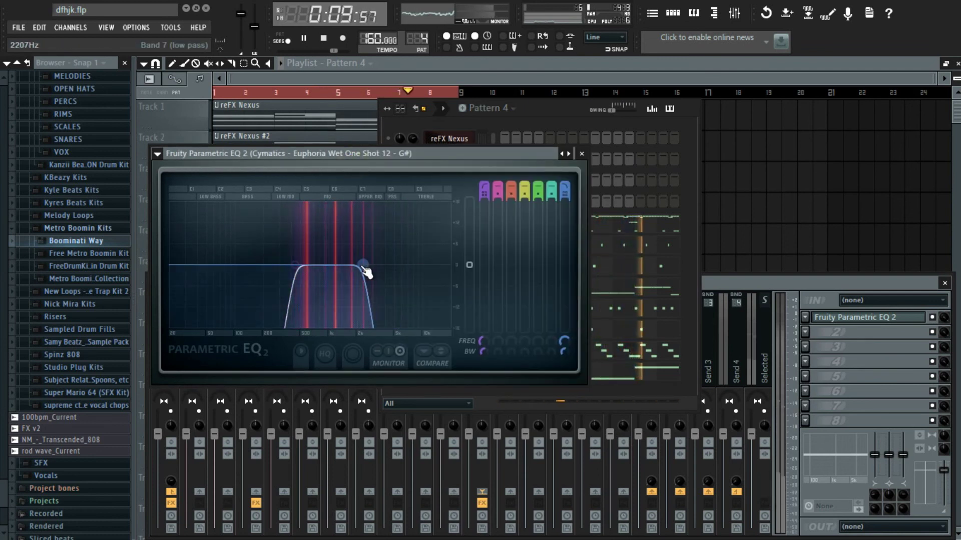
{"action": "key", "text": "space"}
Add Fruity Reeverb 2 after the EQ, audition it, then close the plugin windows
{"action": "left_click", "coordinate": [778, 281]}
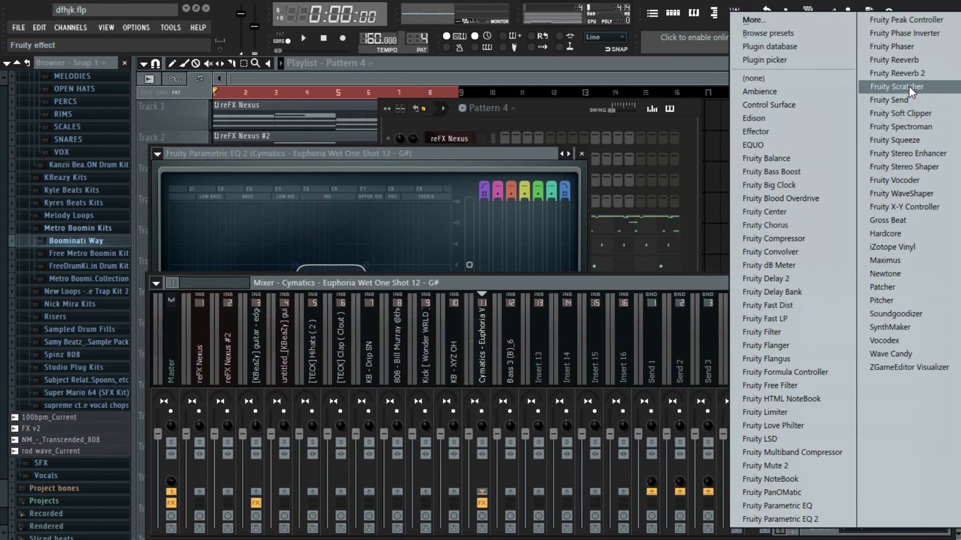
{"action": "left_click", "coordinate": [911, 73]}
{"action": "key", "text": "space"}
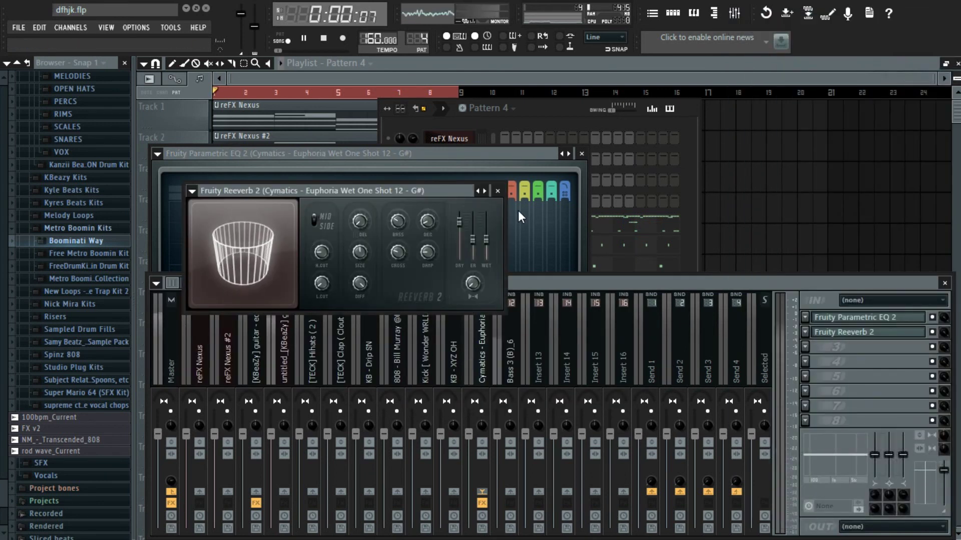
{"action": "left_click", "coordinate": [497, 191]}
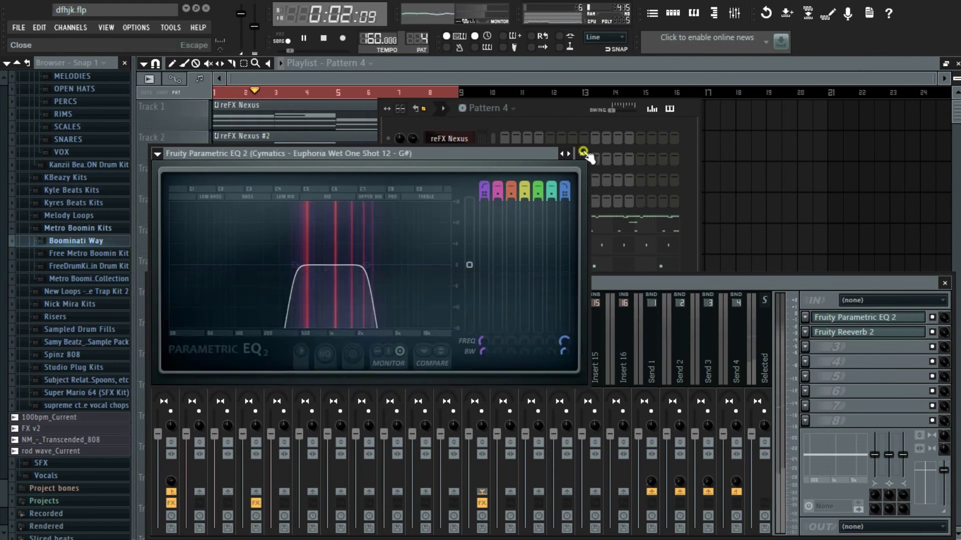
{"action": "left_click", "coordinate": [581, 153]}
{"action": "key", "text": "F12"}
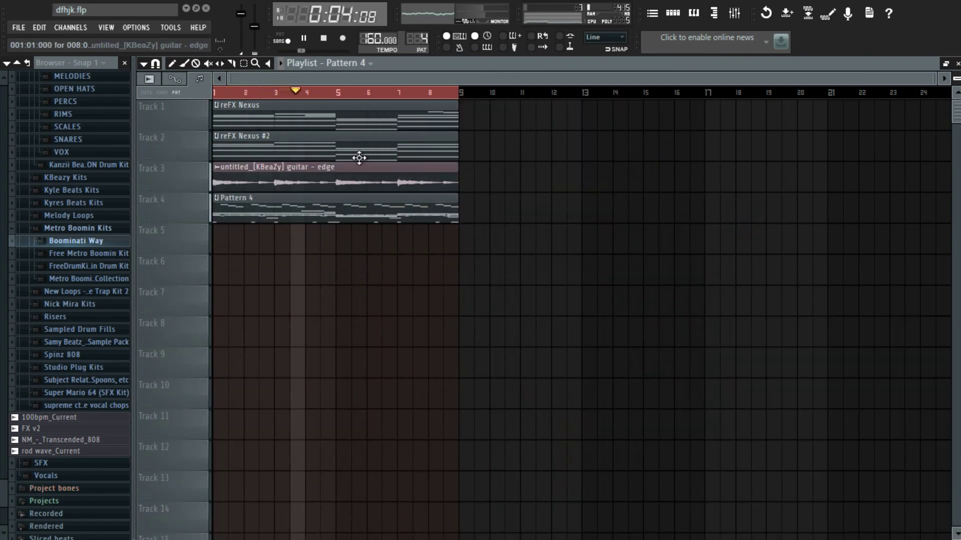
Split Pattern 4 into one playlist clip per channel using Split by channel
{"action": "key", "text": "space"}
{"action": "left_click", "coordinate": [419, 38]}
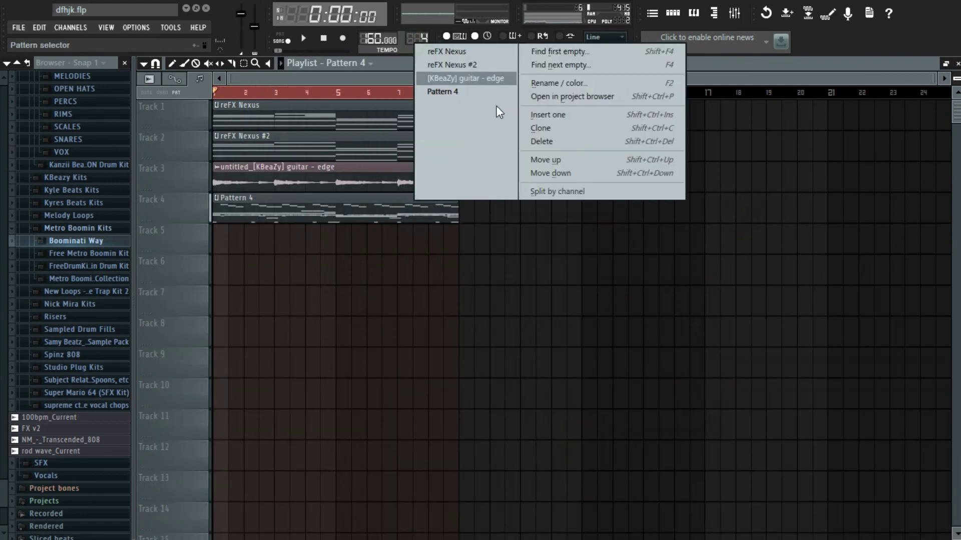
{"action": "left_click", "coordinate": [591, 189]}
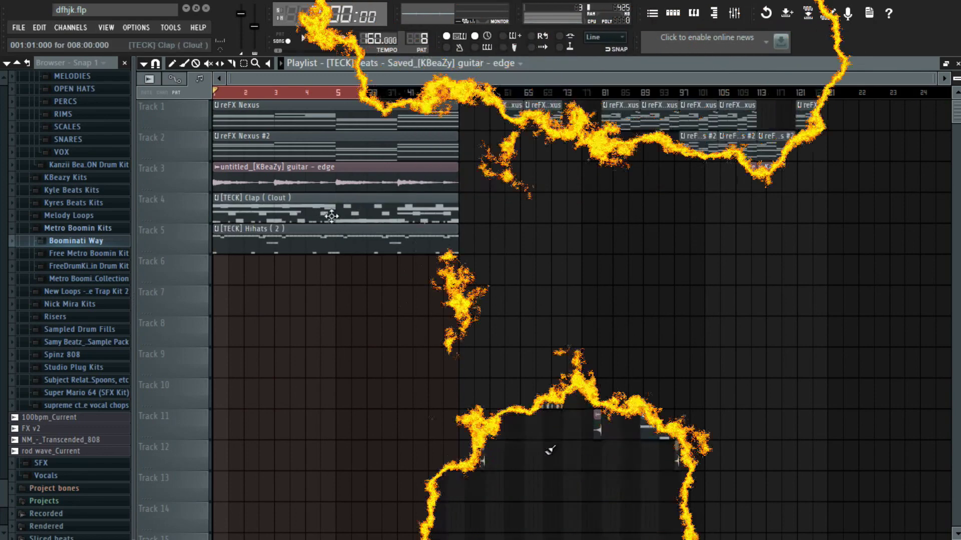
{"action": "scroll", "coordinate": [240, 495], "scroll_direction": "up", "scroll_amount": 3}
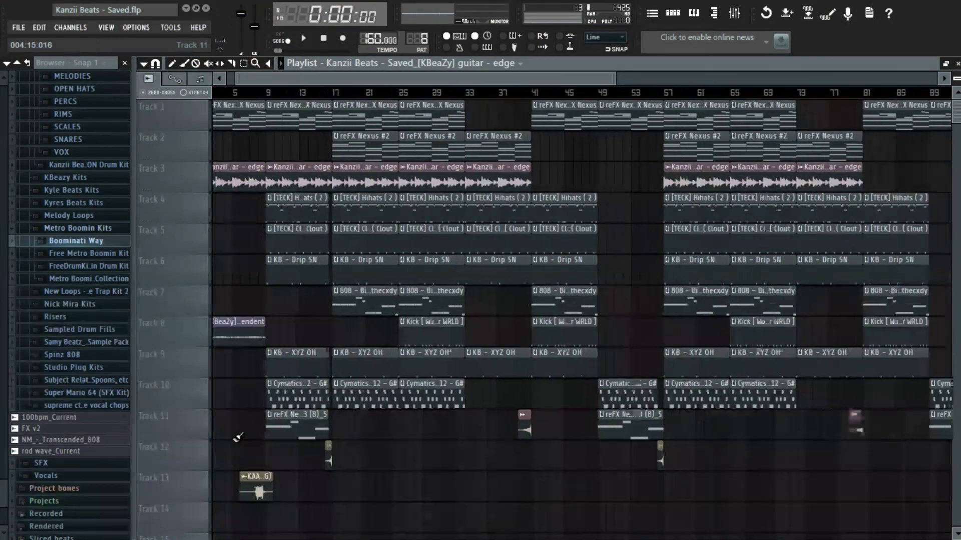
{"action": "scroll", "coordinate": [339, 81], "scroll_direction": "left", "scroll_amount": 1}
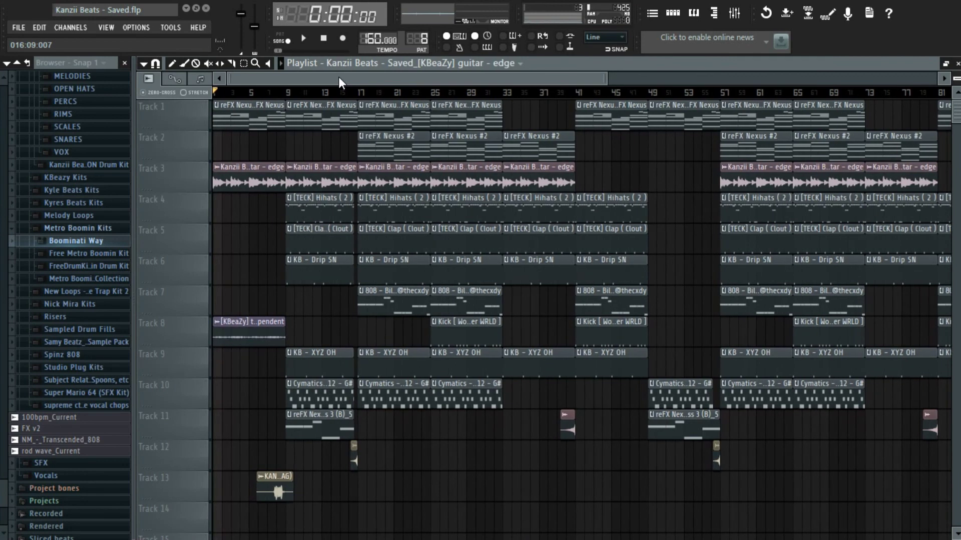
Inspect the channel settings of the Track 8 texture sample and the Track 13 big sample
{"action": "double_click", "coordinate": [234, 328]}
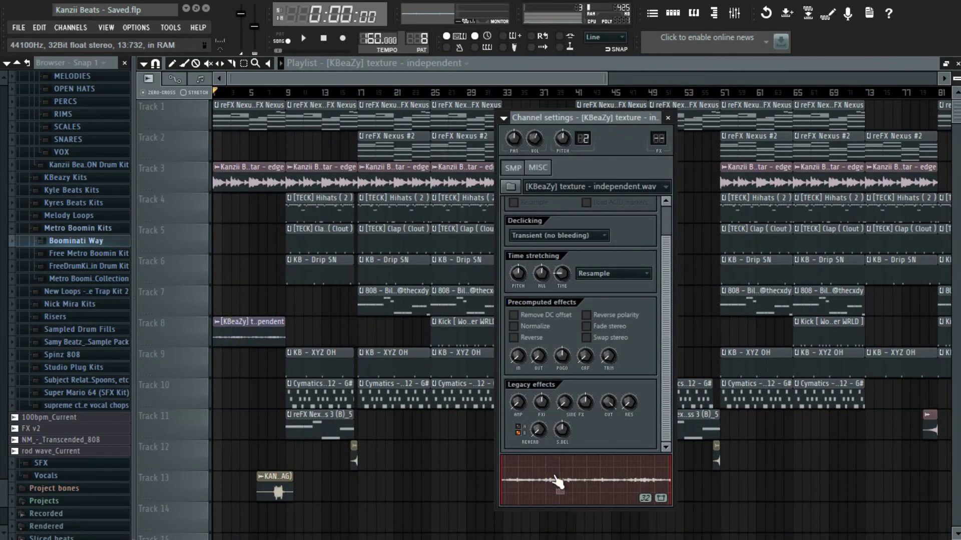
{"action": "left_click", "coordinate": [420, 465]}
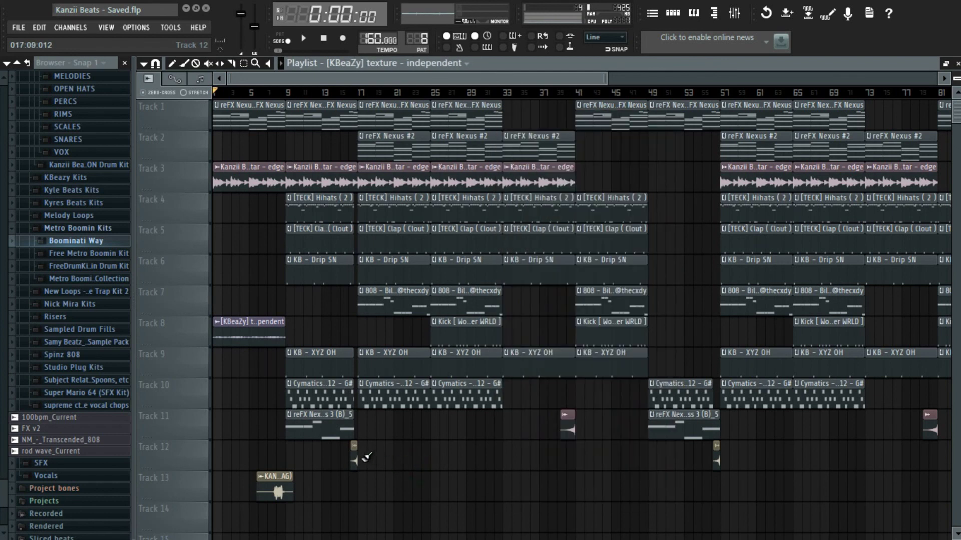
{"action": "left_click", "coordinate": [353, 459]}
{"action": "key", "text": "space"}
{"action": "double_click", "coordinate": [352, 459]}
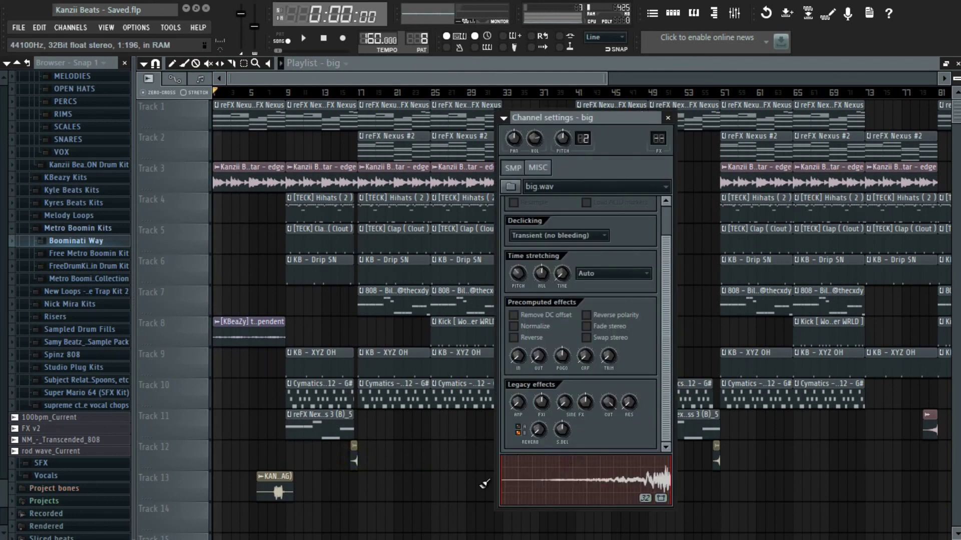
{"action": "left_click", "coordinate": [448, 487]}
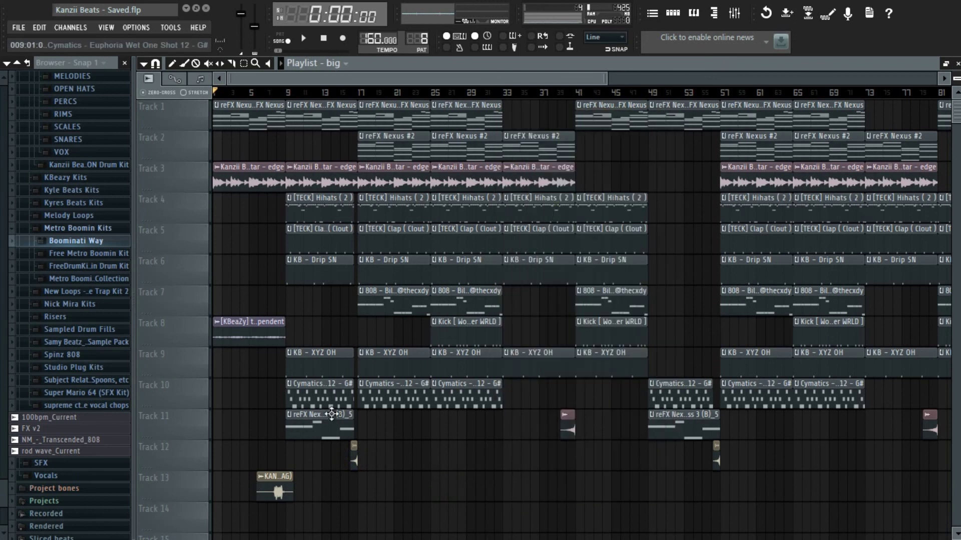